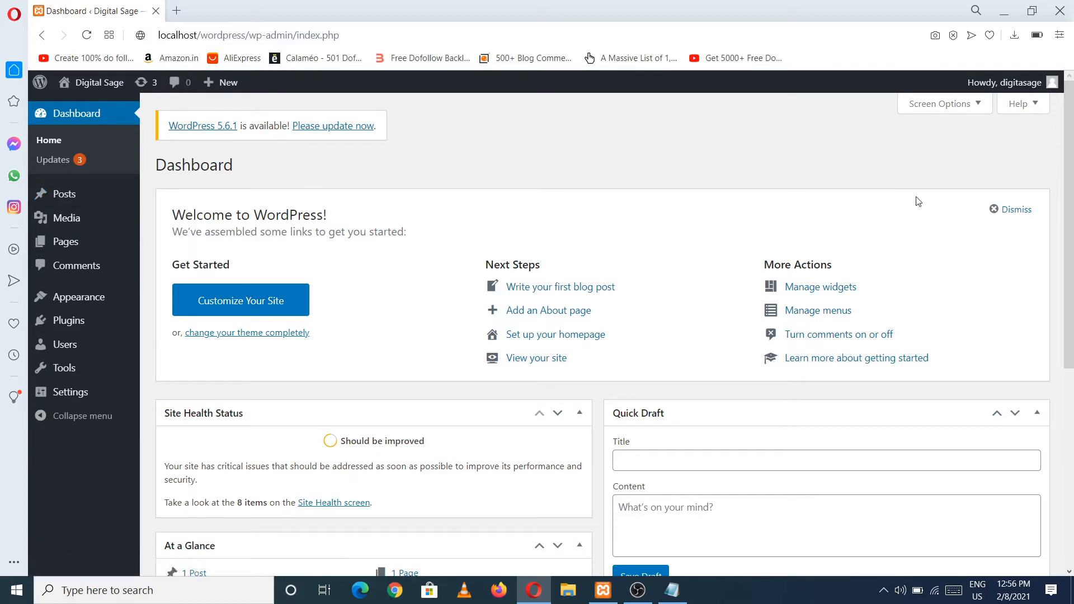
Step: Move the "Hello world!" post to the trash from the list of all posts
mouse_move(1073, 181)
mouse_down()
mouse_move(1072, 331)
mouse_move(1073, 180)
mouse_up()
mouse_move(88, 198)
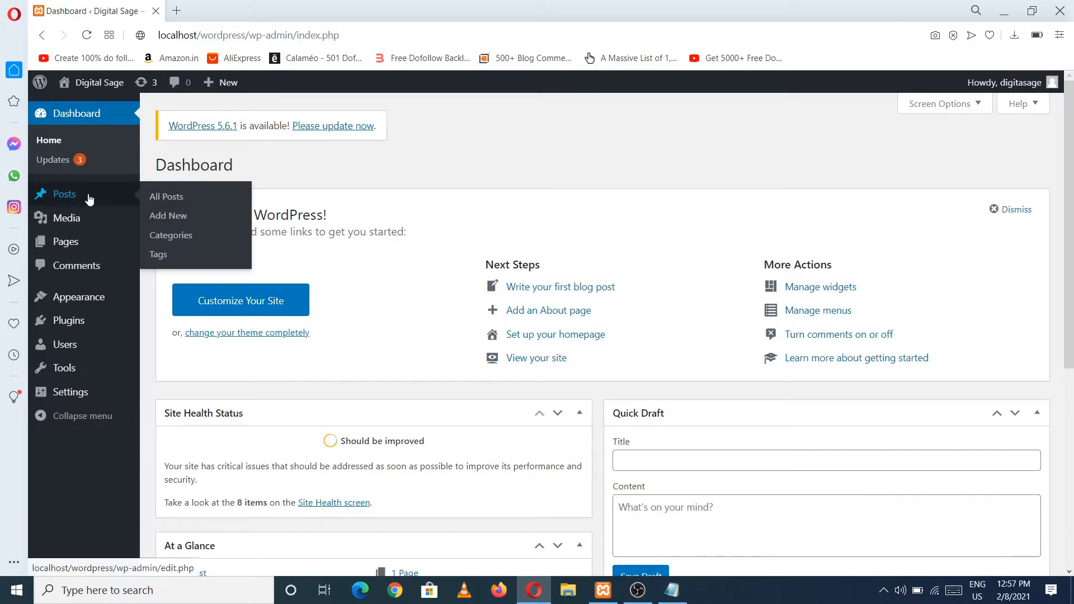
click(163, 198)
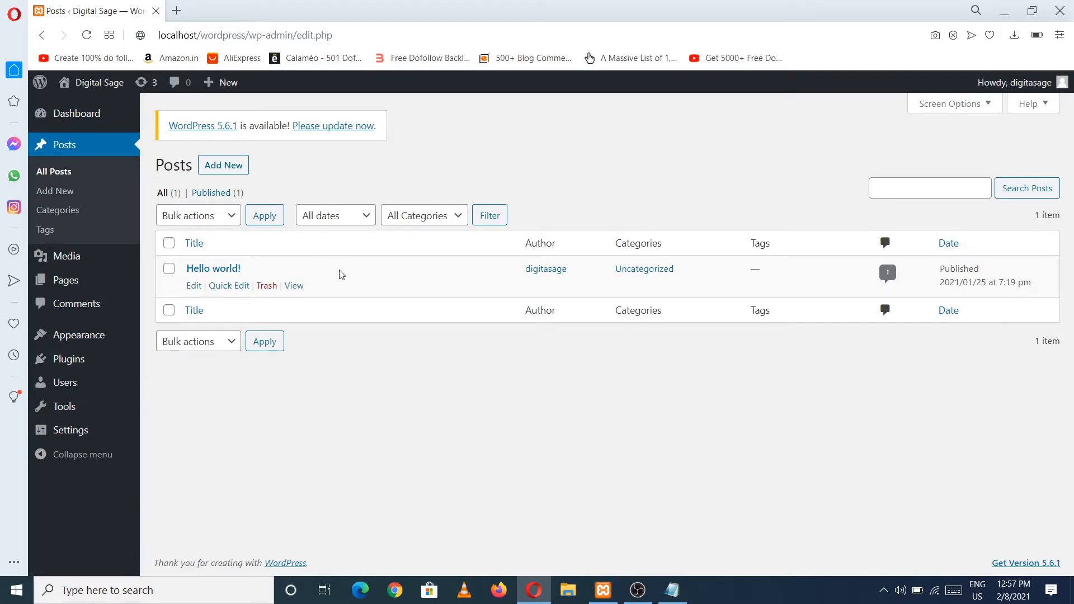
mouse_move(192, 284)
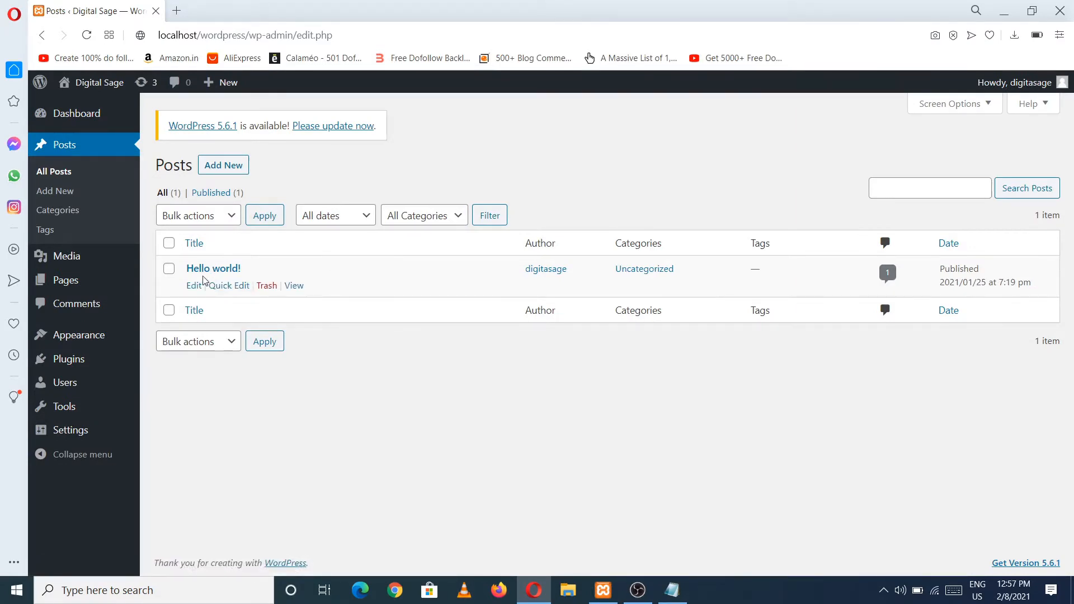
click(169, 269)
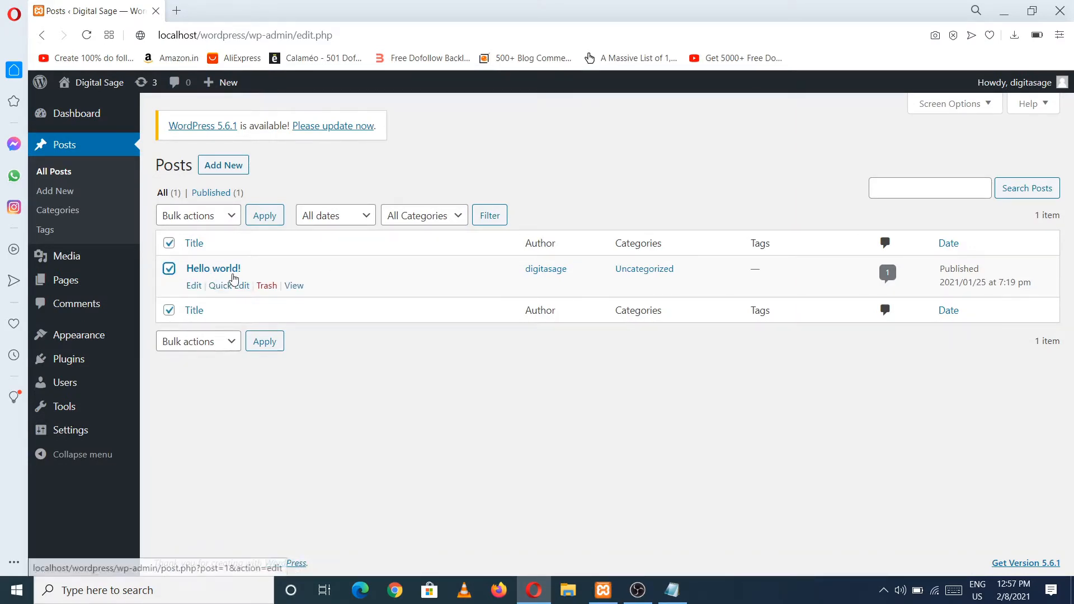
click(267, 286)
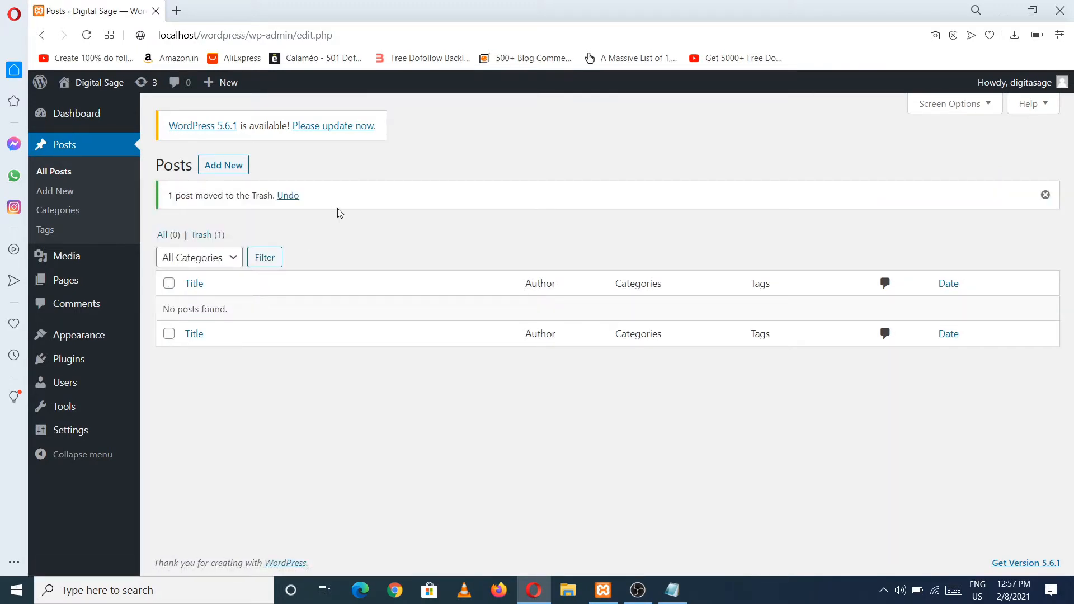
Step: Start a new post, dismiss the welcome guide and examine the block editor's layout and post settings
click(237, 170)
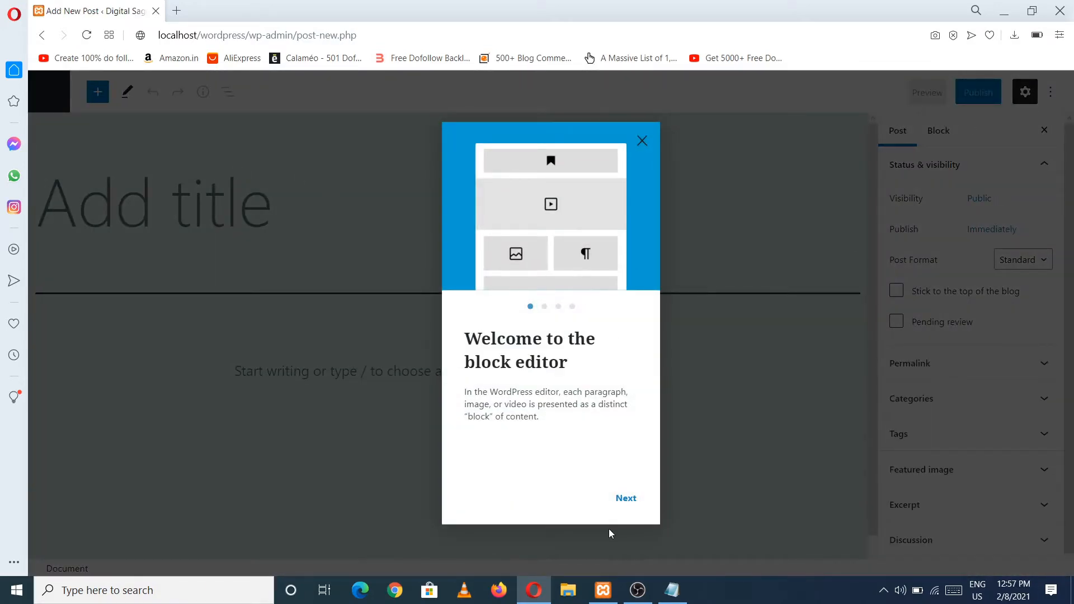
click(626, 498)
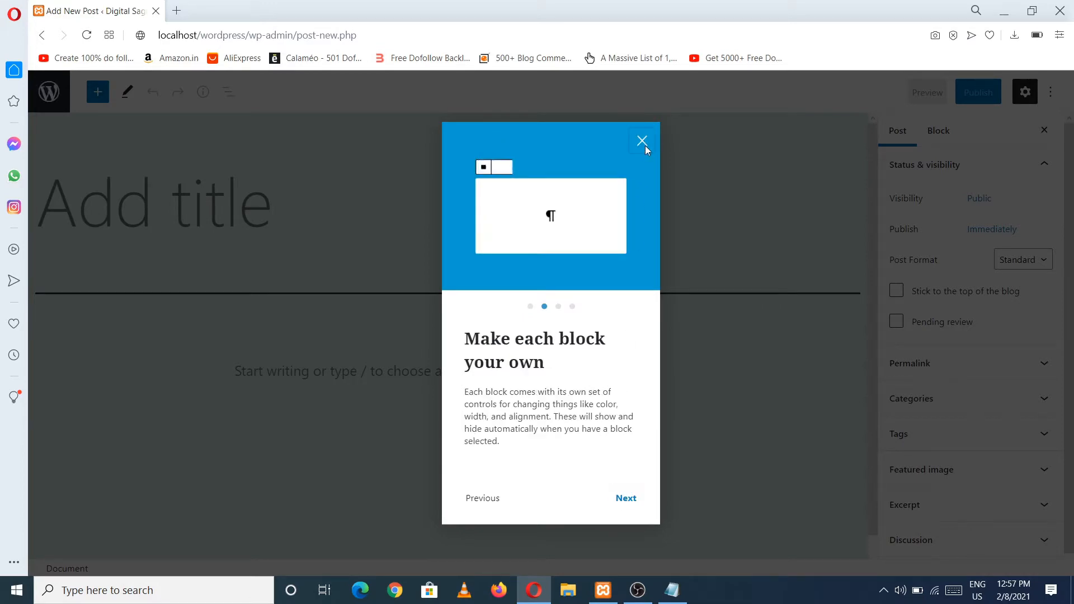
click(645, 145)
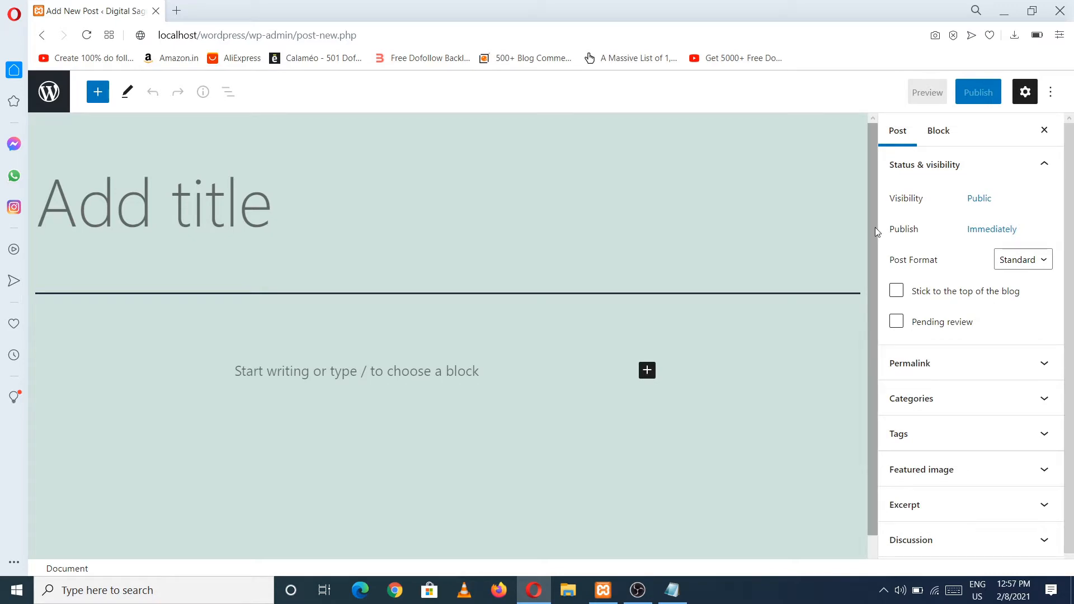
drag(876, 227, 871, 271)
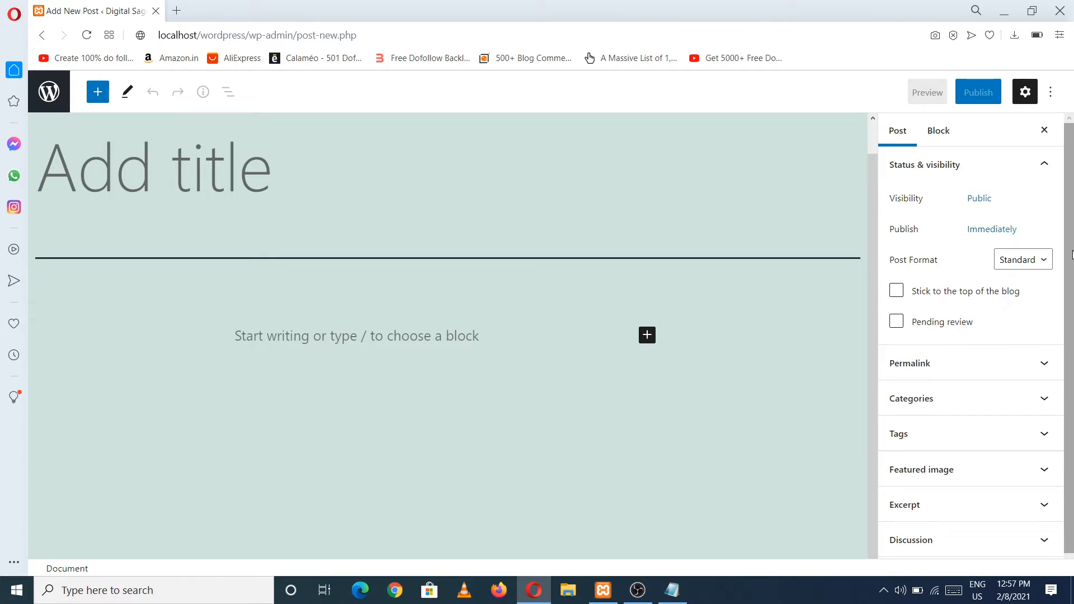
scroll(1073, 326, down, 1)
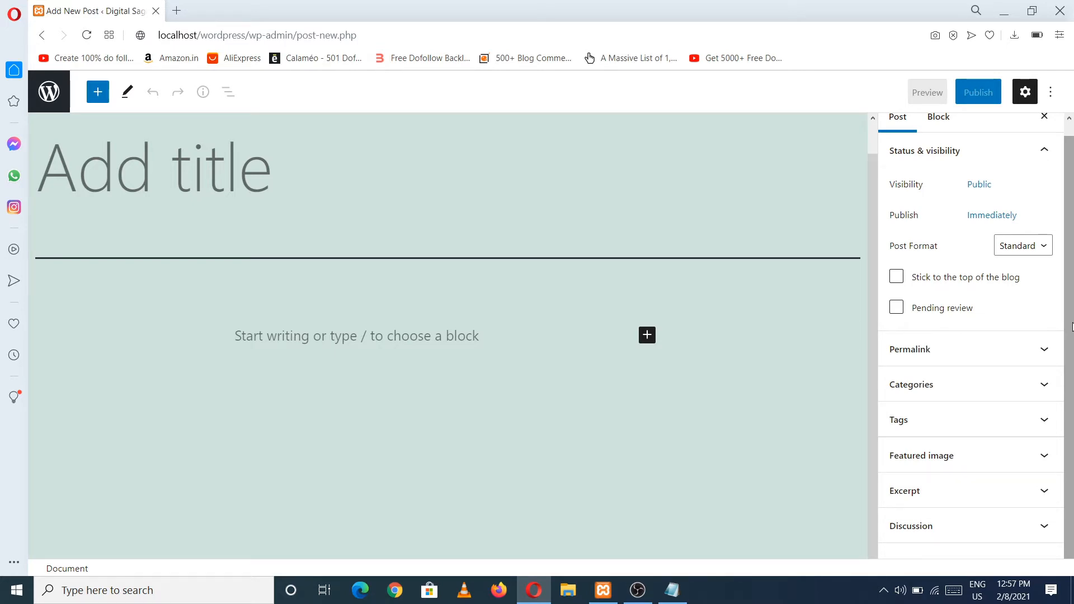
click(41, 34)
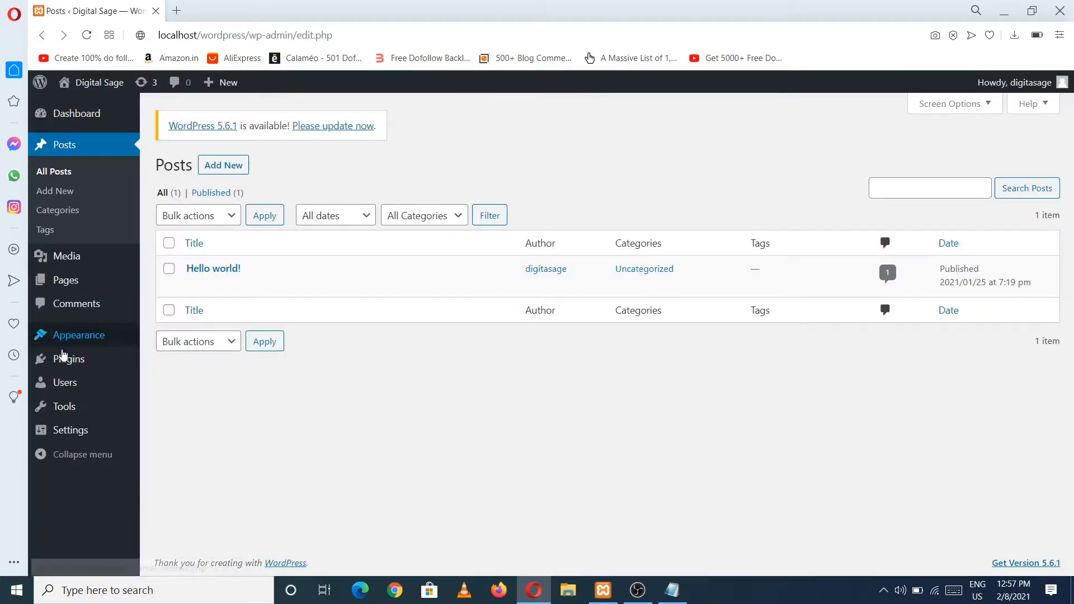
Step: Install and activate the Classic Editor plugin from the featured plugins
mouse_move(63, 364)
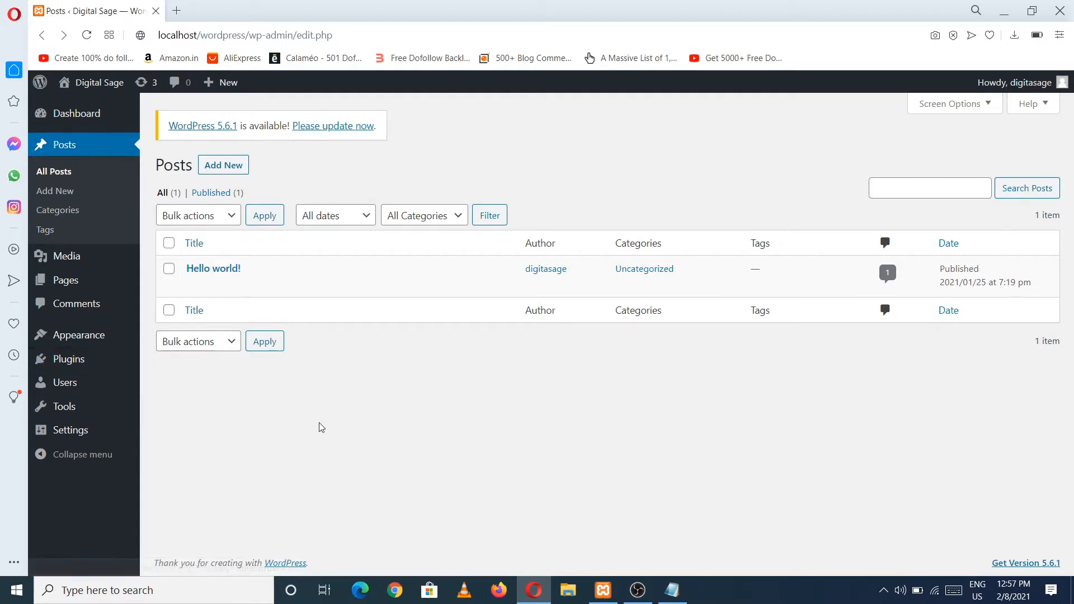
mouse_move(110, 364)
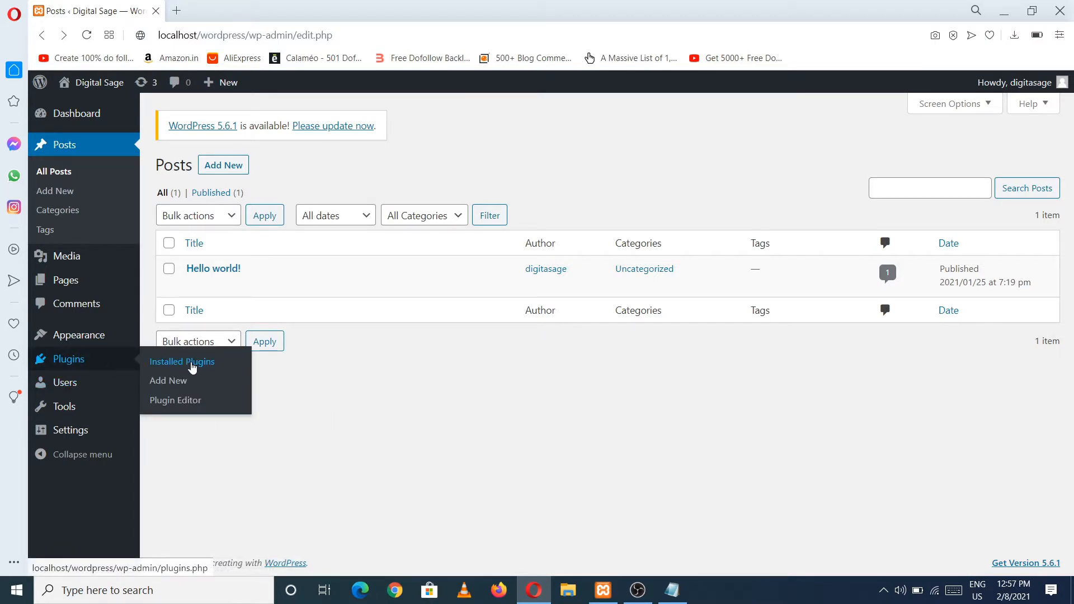
click(119, 368)
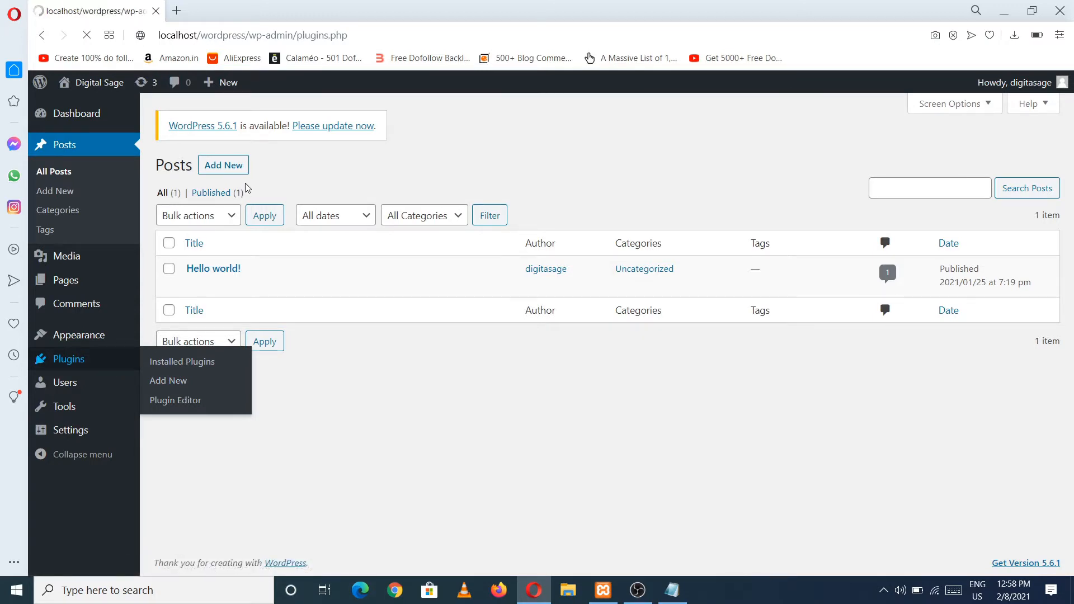
click(253, 171)
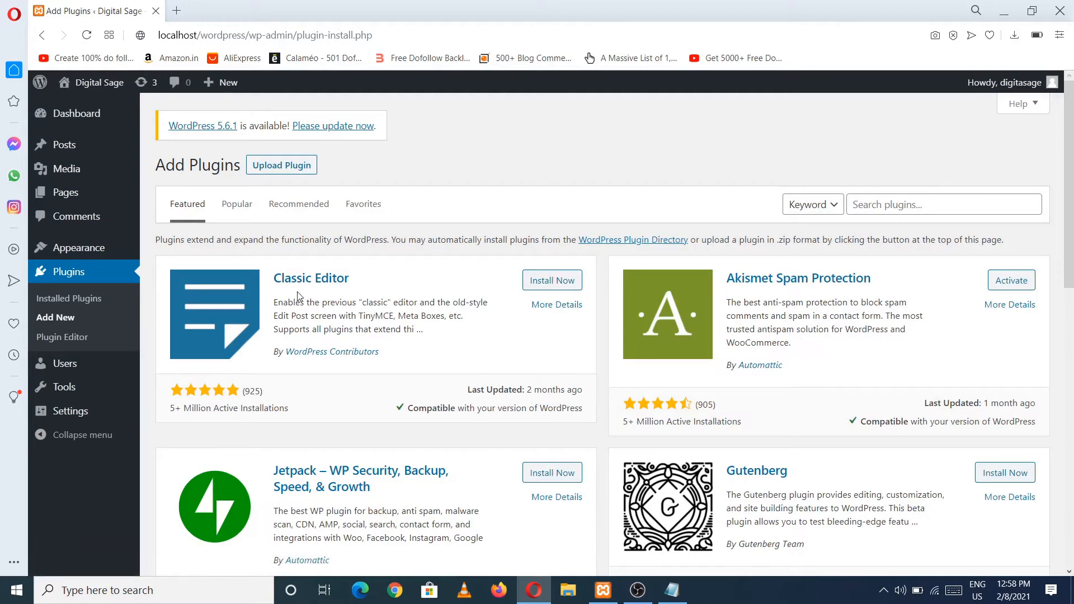
click(543, 281)
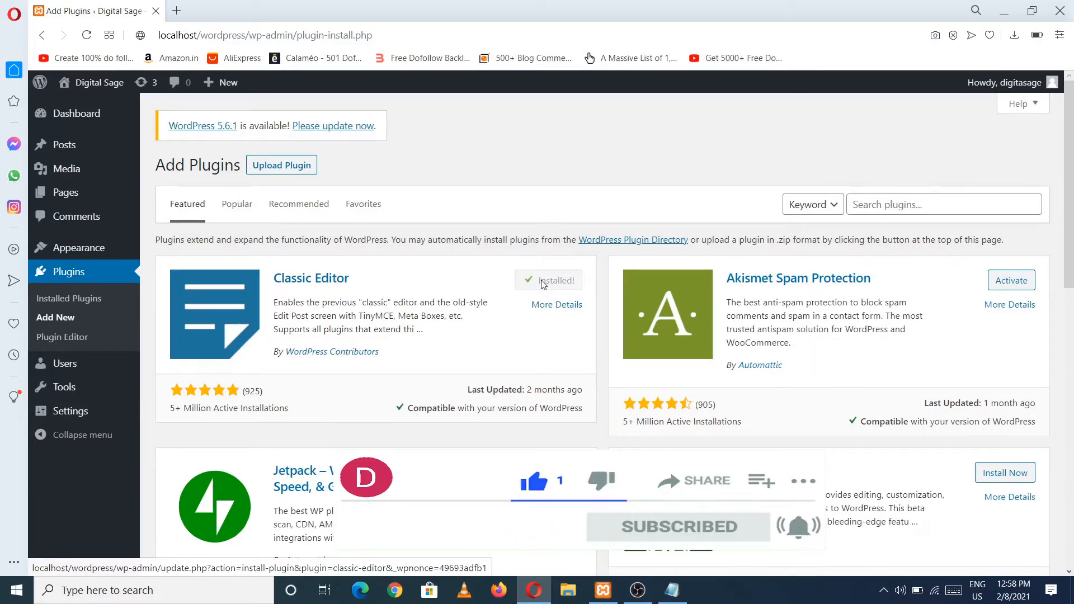
click(555, 285)
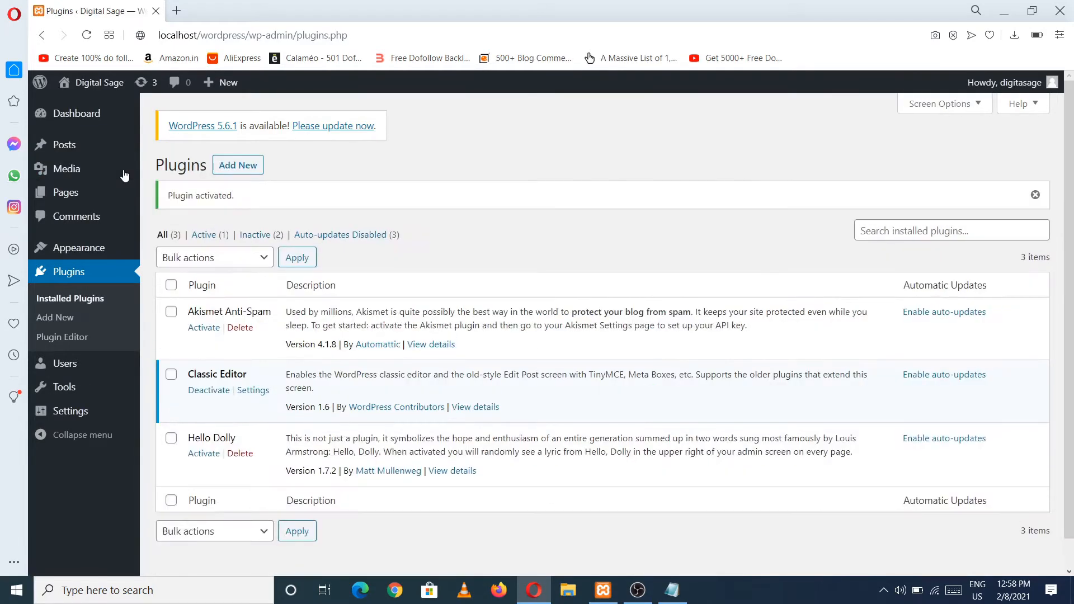
Step: Start a new post from the posts list and examine the classic editor's layout
mouse_move(91, 146)
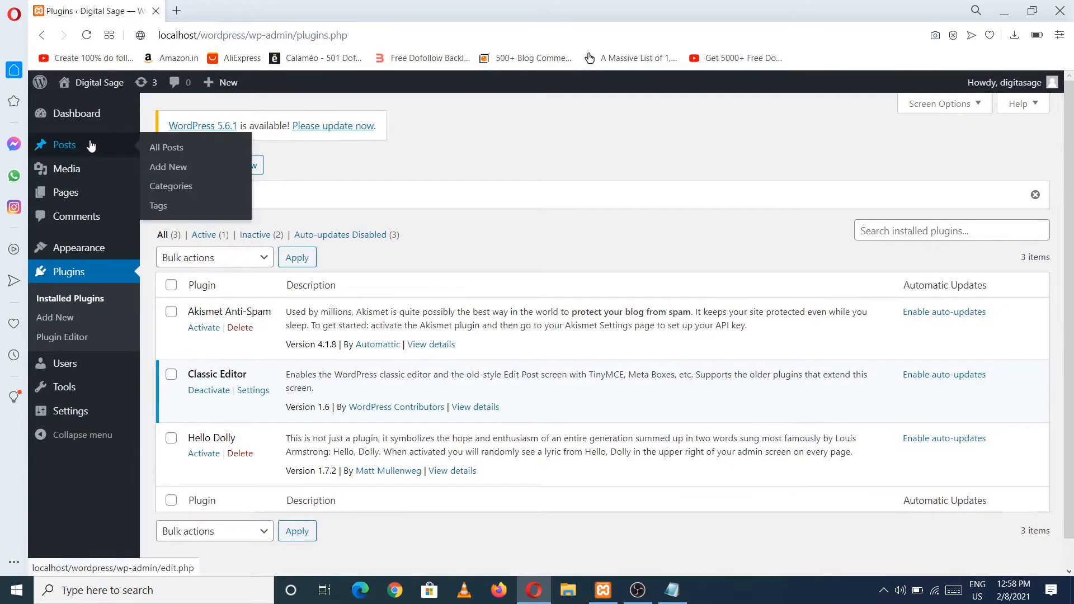
click(166, 147)
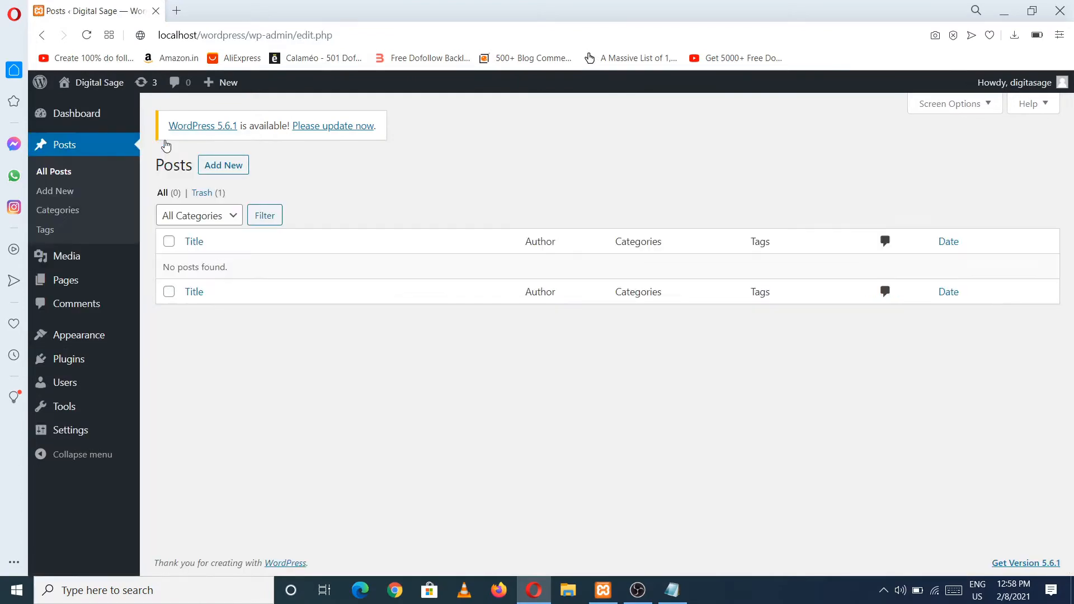
click(235, 174)
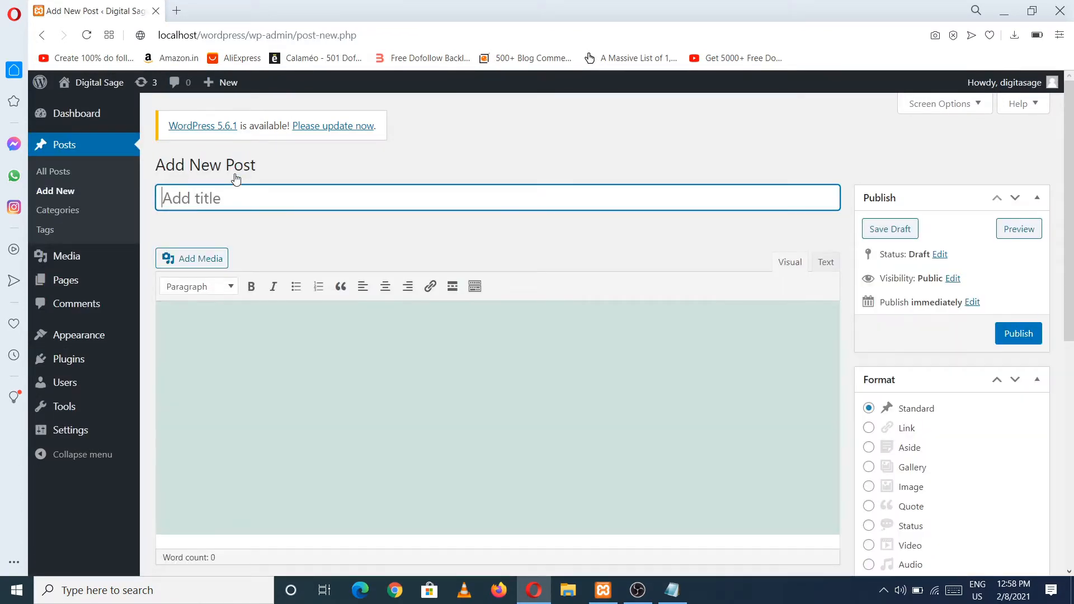
mouse_move(1072, 279)
mouse_down()
mouse_move(1072, 392)
mouse_move(1072, 280)
mouse_up()
scroll(288, 370, down, 5)
scroll(287, 370, up, 5)
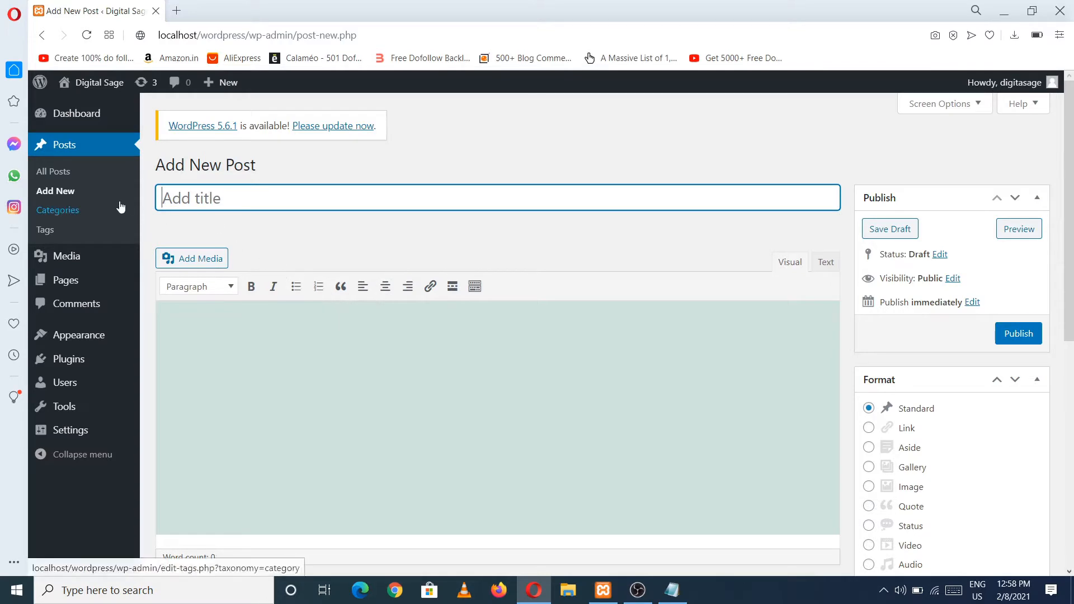
Step: Add a post category named Tech with the slug tech, leaving the description empty
click(77, 216)
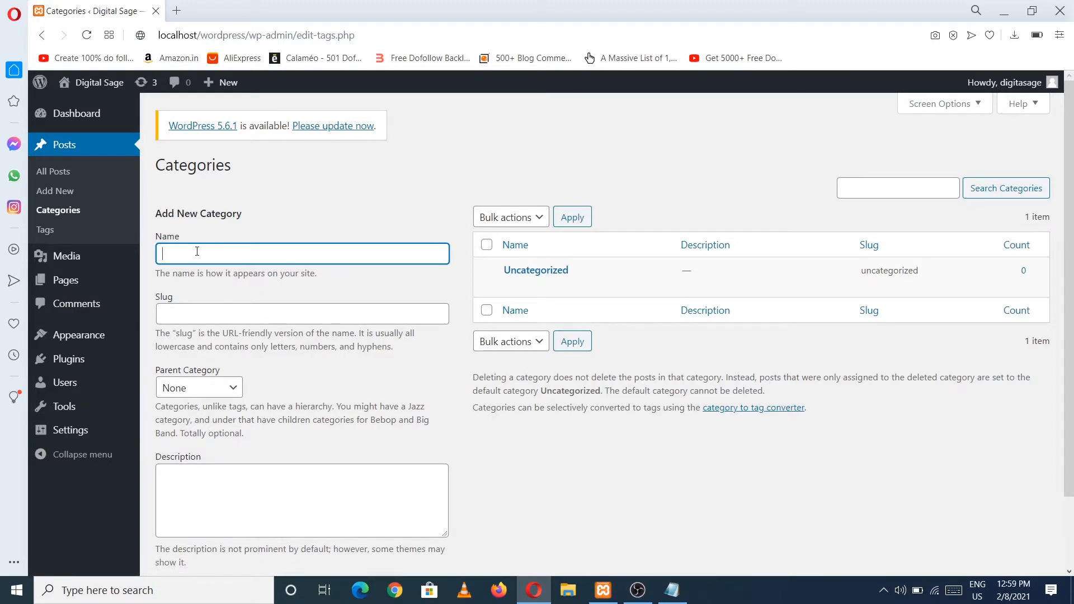
text(Tech)
click(230, 314)
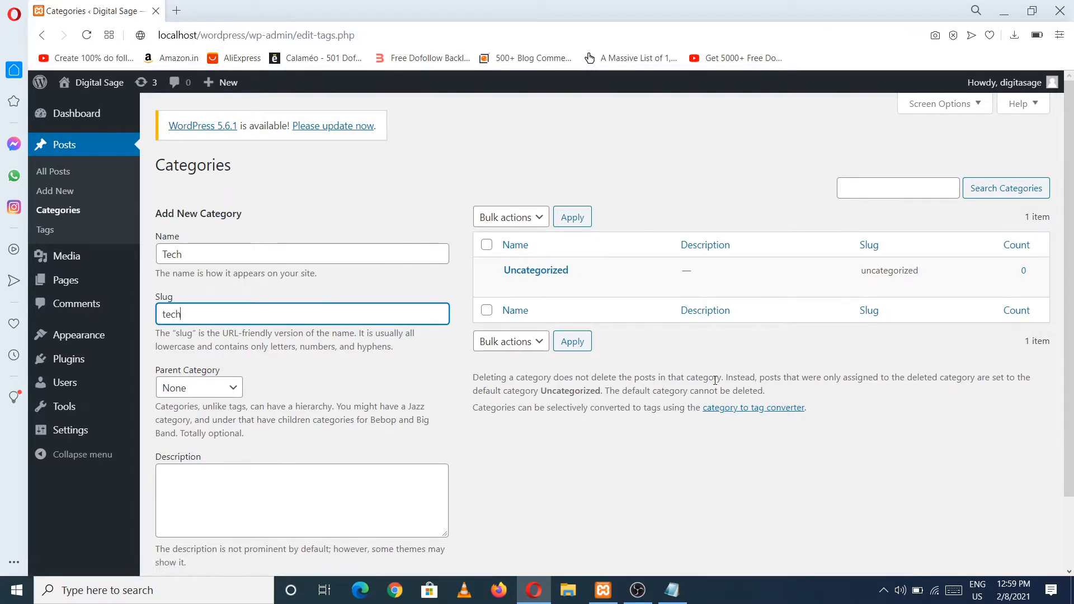
scroll(372, 429, down, 2)
click(299, 423)
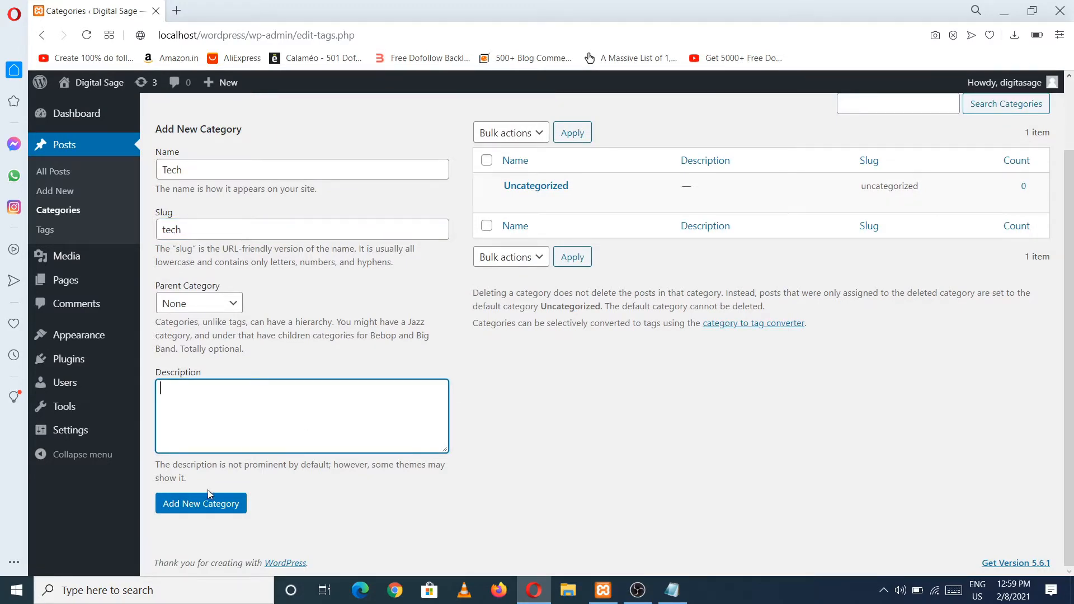
click(207, 509)
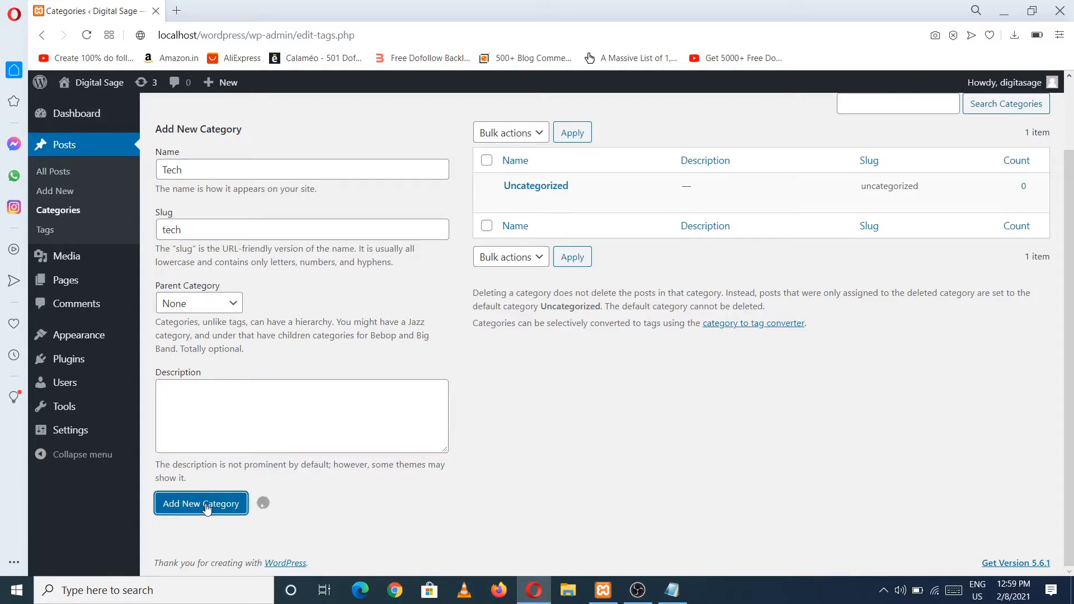
Step: Add a post category named Health with the slug health and no parent category
scroll(582, 317, up, 1)
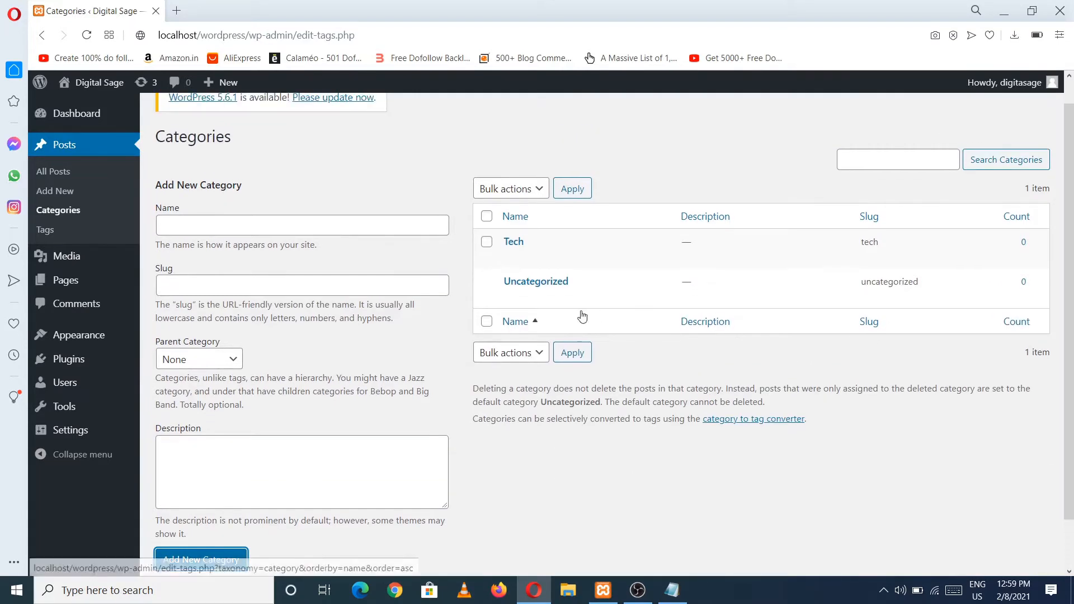
click(326, 222)
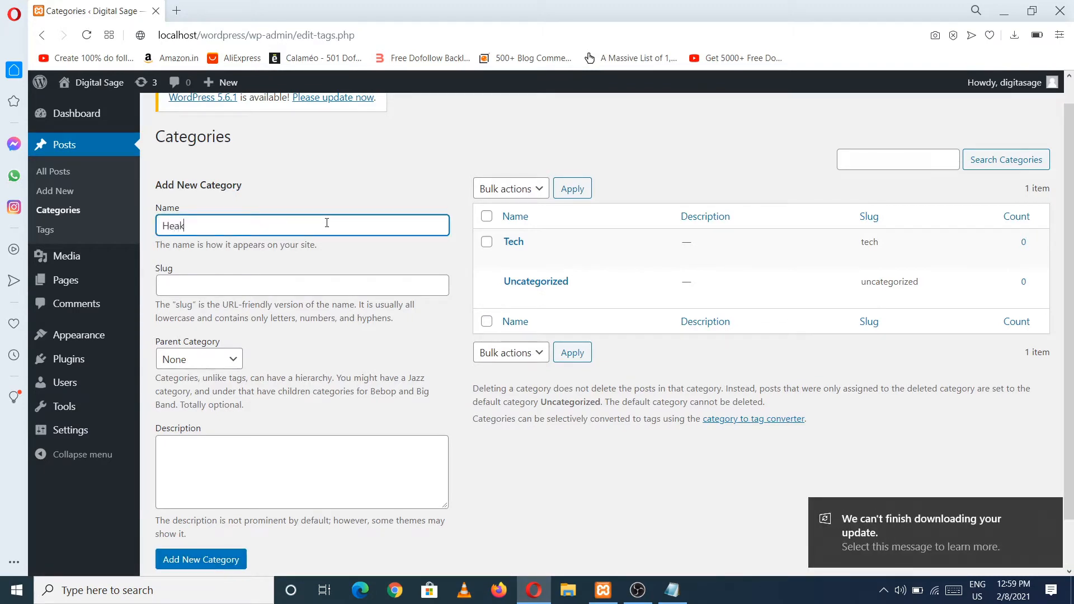
text(Health)
click(279, 286)
text(healt)
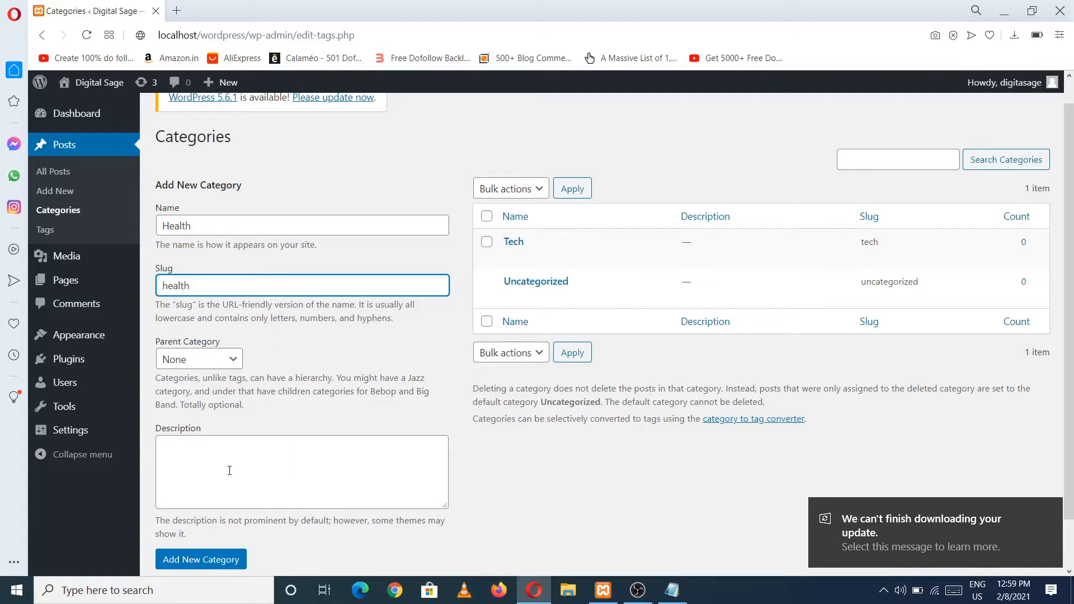
click(218, 505)
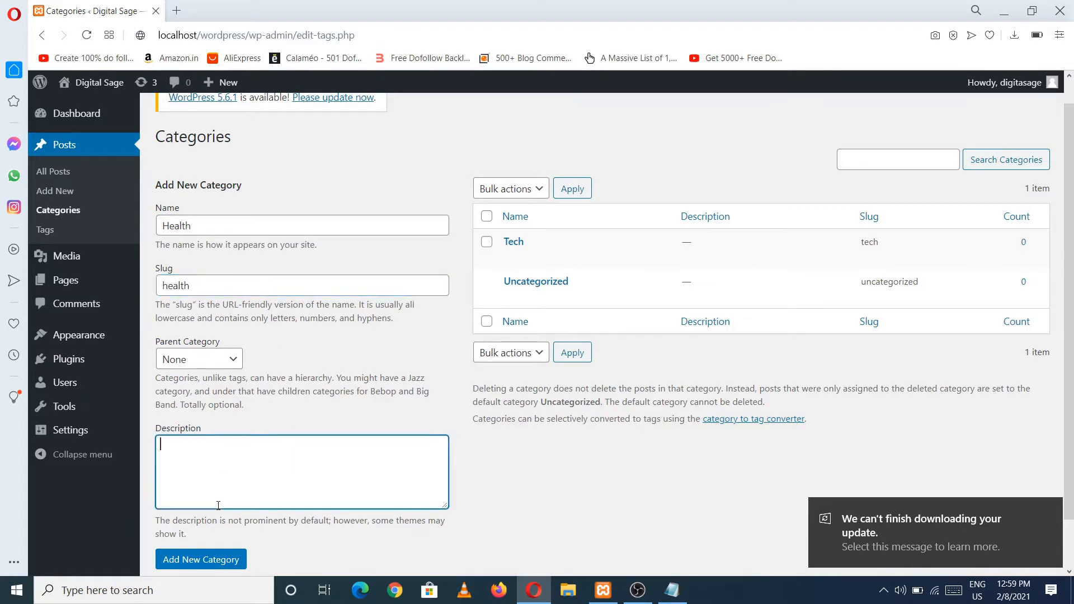
click(210, 566)
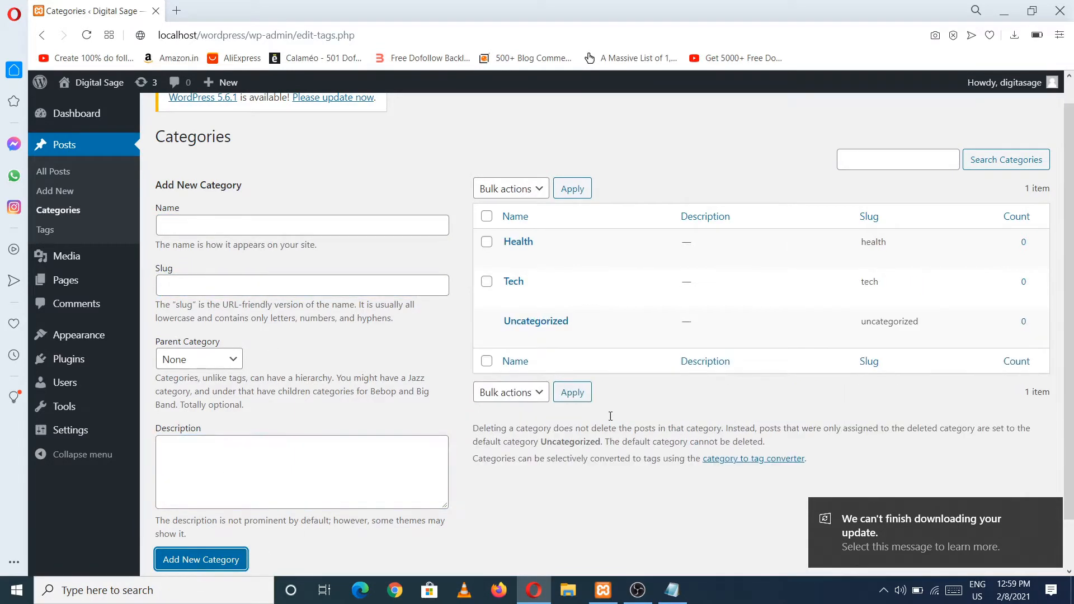
scroll(1072, 241, up, 1)
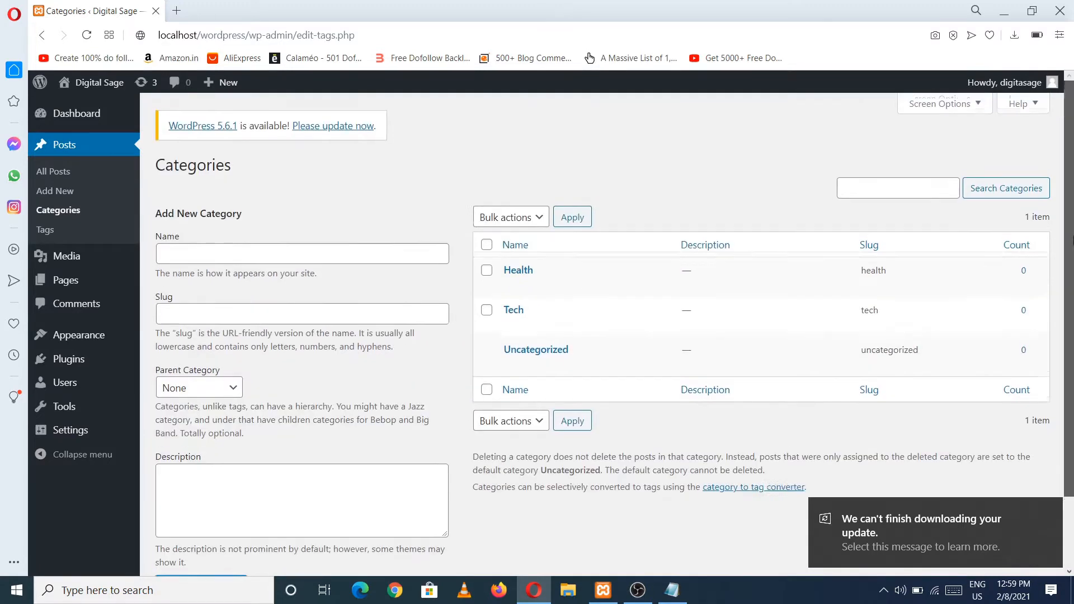
Step: View the media library, then move the Privacy Policy and Sample Page pages to the trash
click(90, 250)
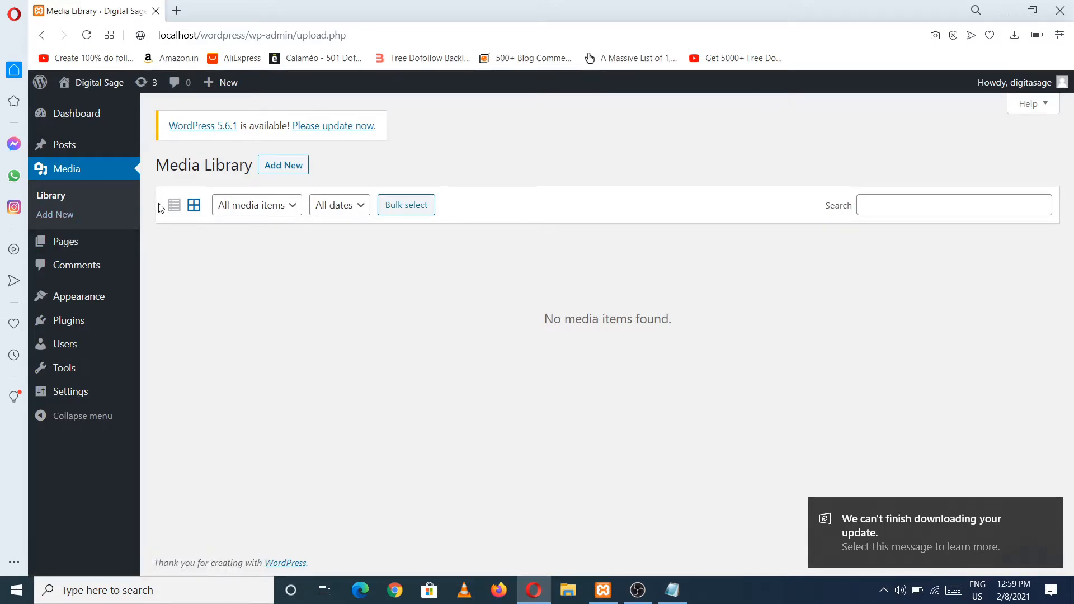
click(109, 244)
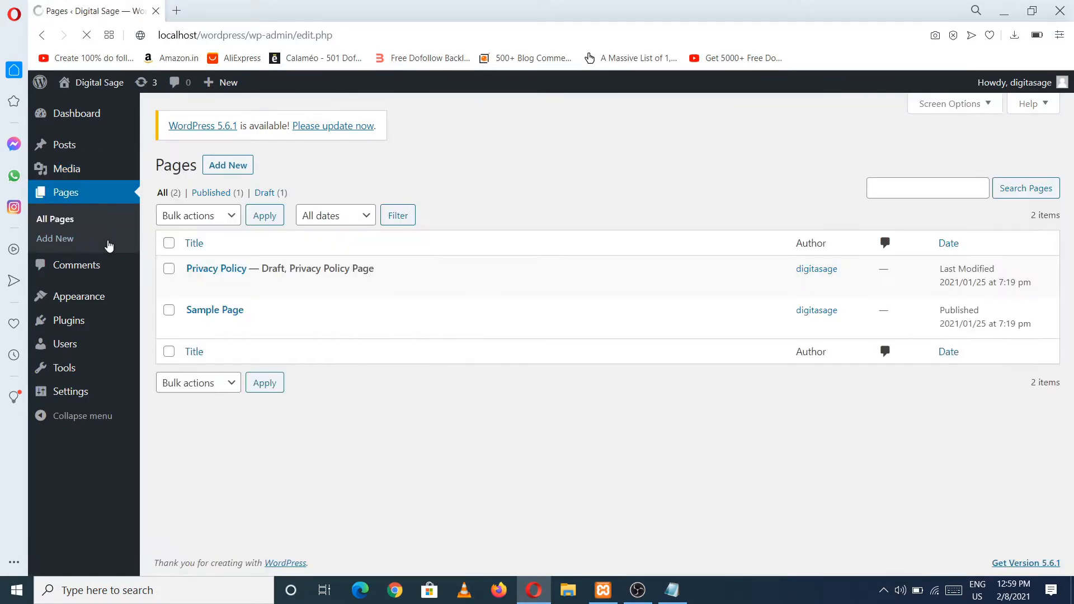
click(170, 269)
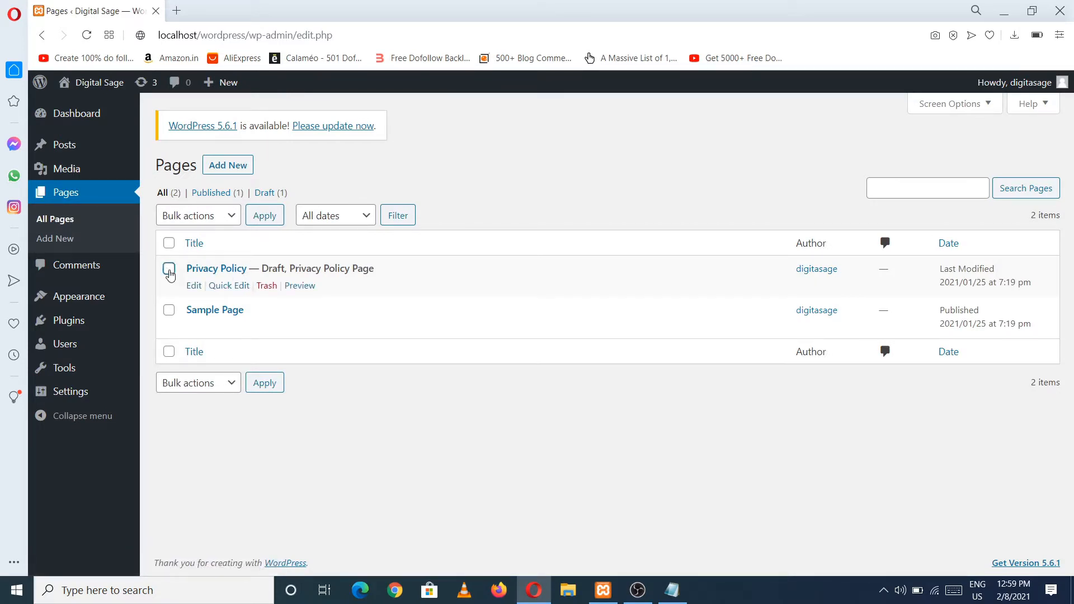
click(169, 312)
click(233, 217)
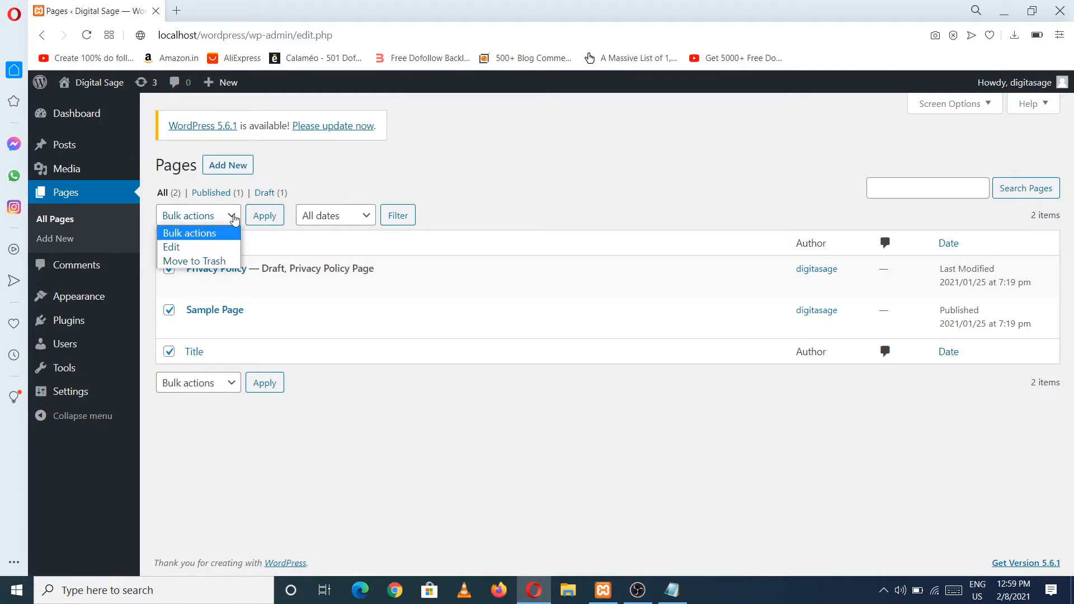
click(210, 261)
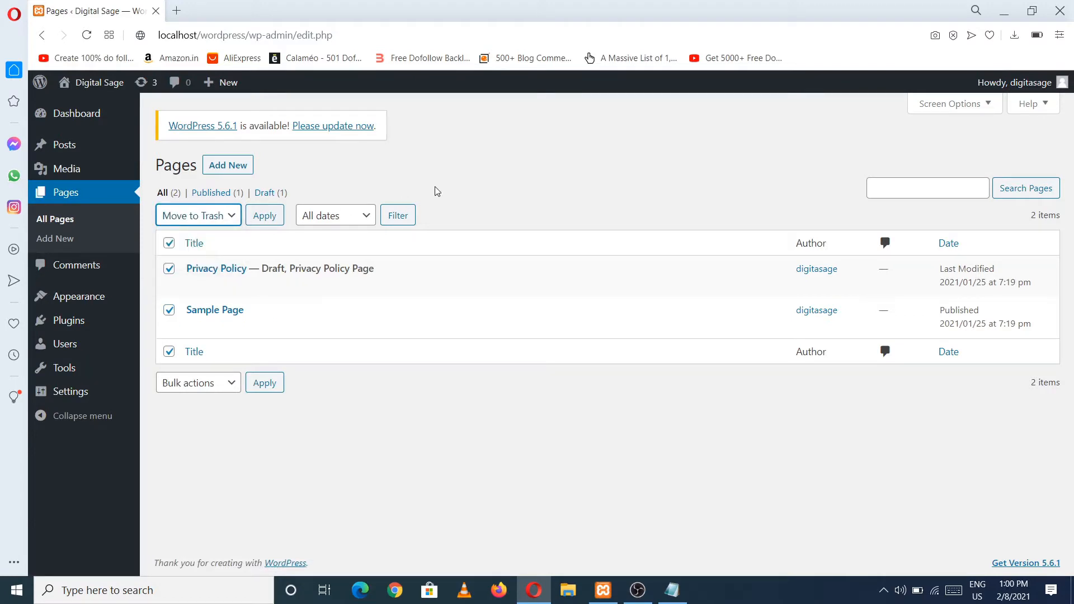
click(280, 216)
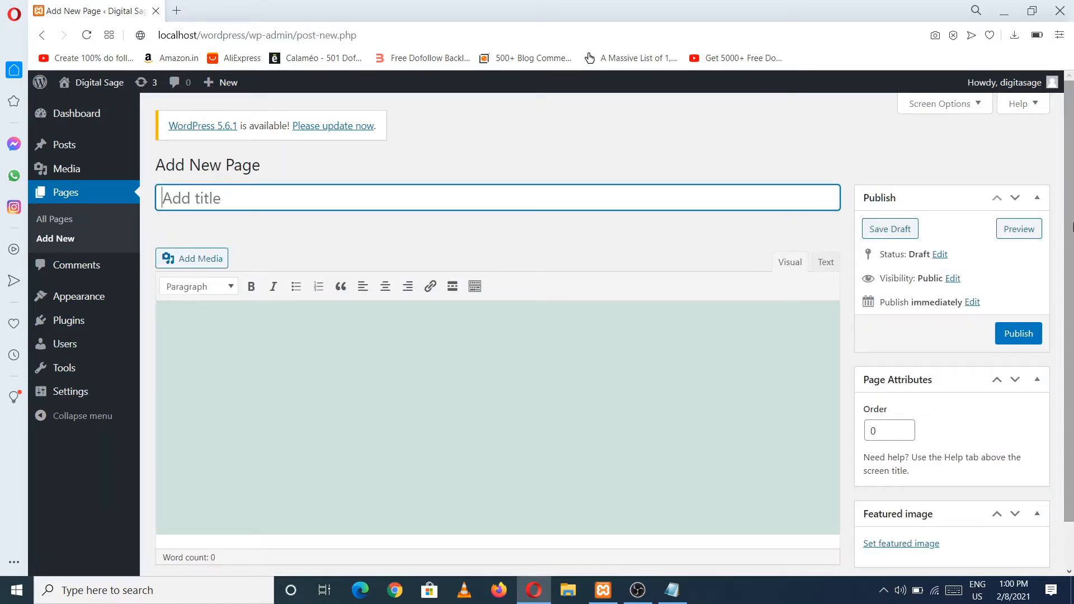
Step: Examine the editor for a new page and the site's comments list
mouse_move(1073, 229)
mouse_down()
mouse_move(1073, 357)
mouse_move(1067, 225)
mouse_up()
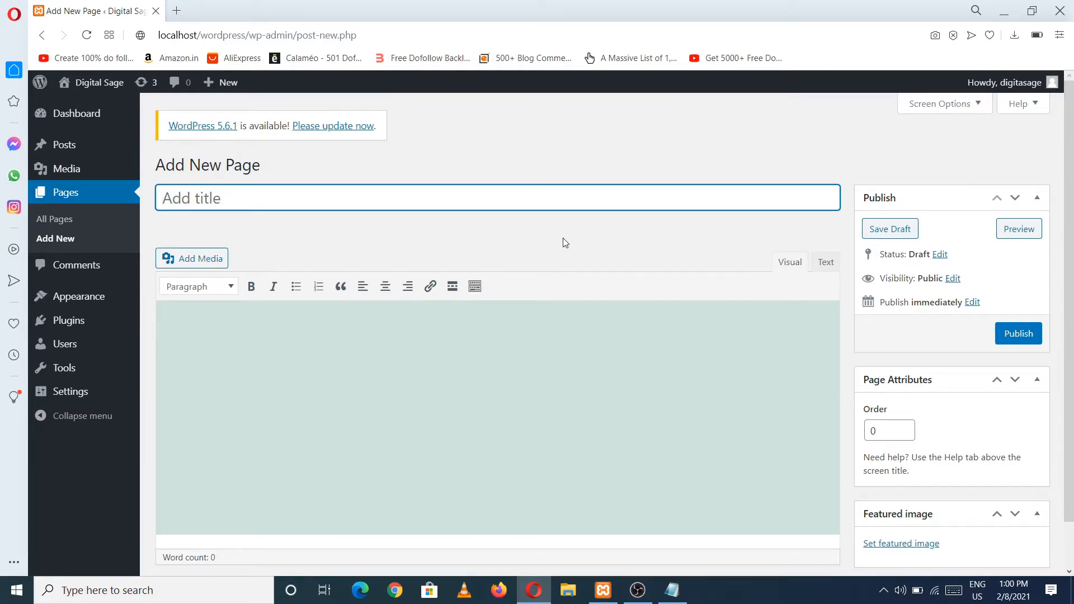
scroll(1073, 315, down, 2)
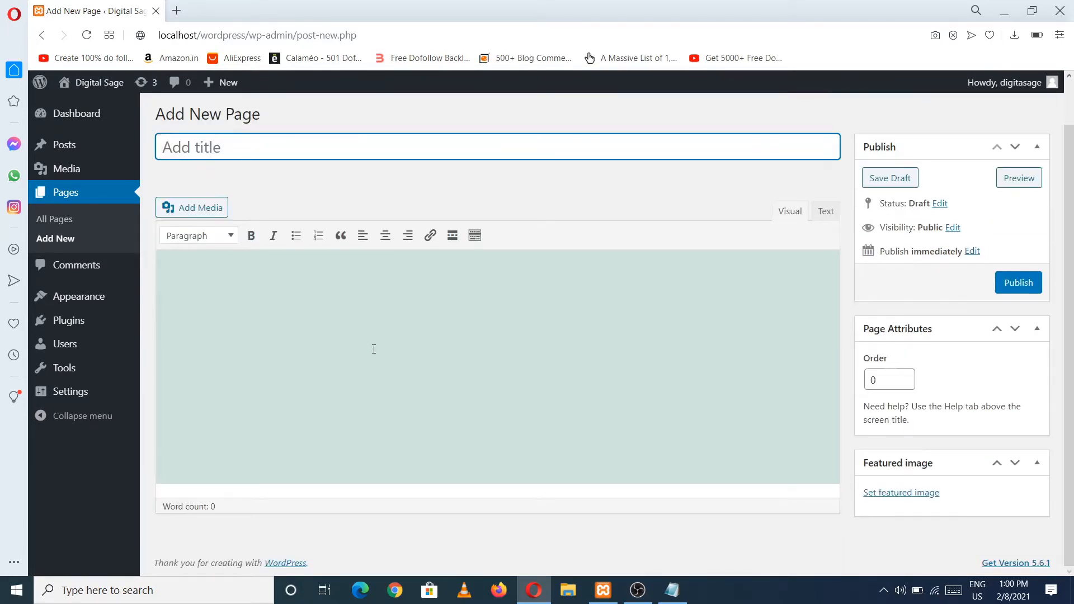
click(106, 269)
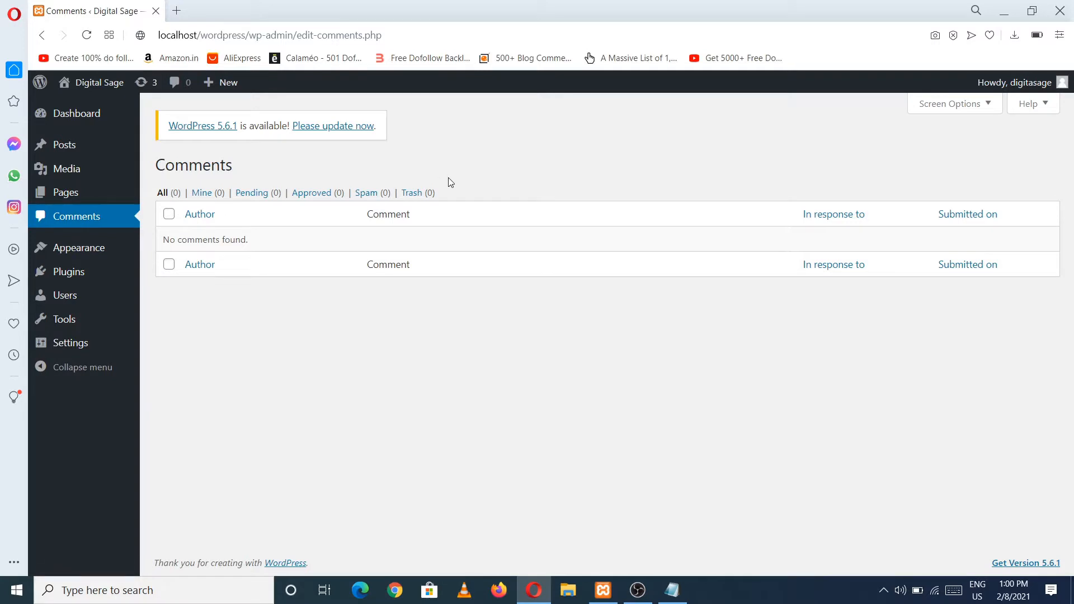
Step: Open the themes overview and look over the installed themes
click(113, 251)
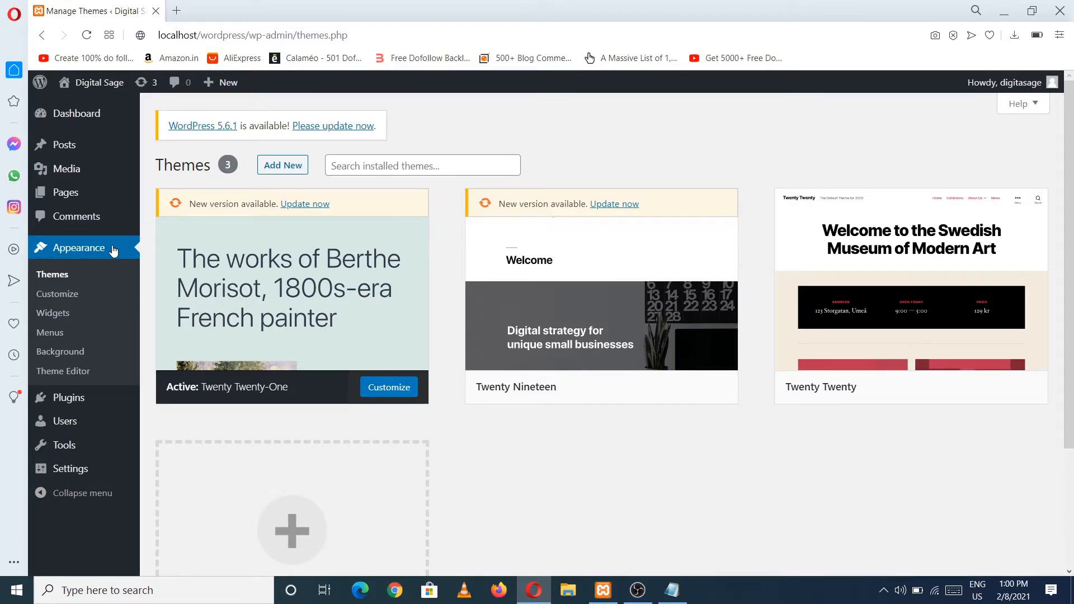
mouse_move(419, 337)
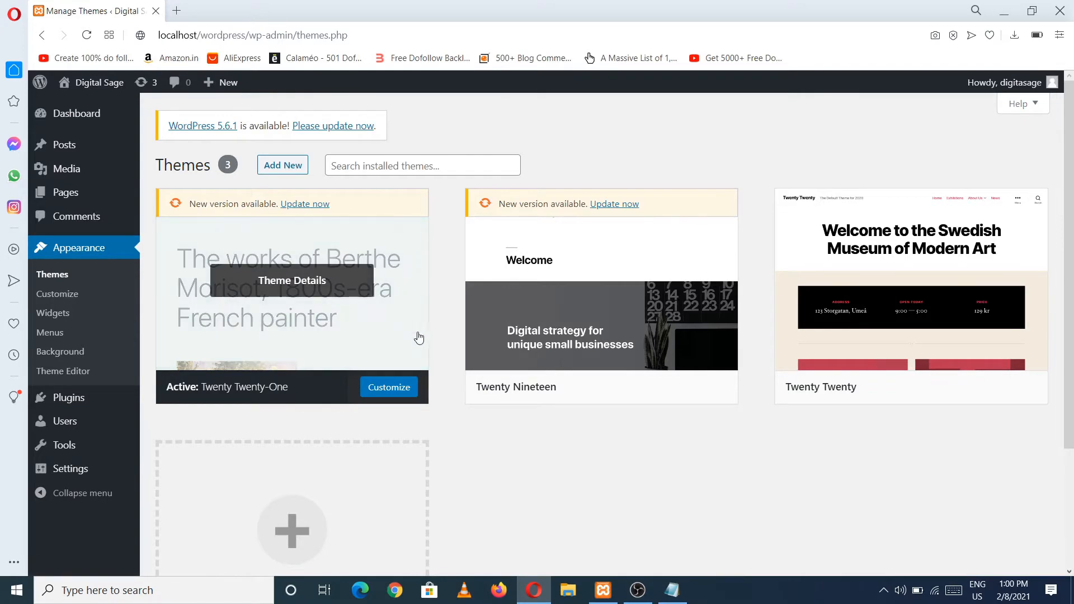
drag(1070, 329, 1073, 226)
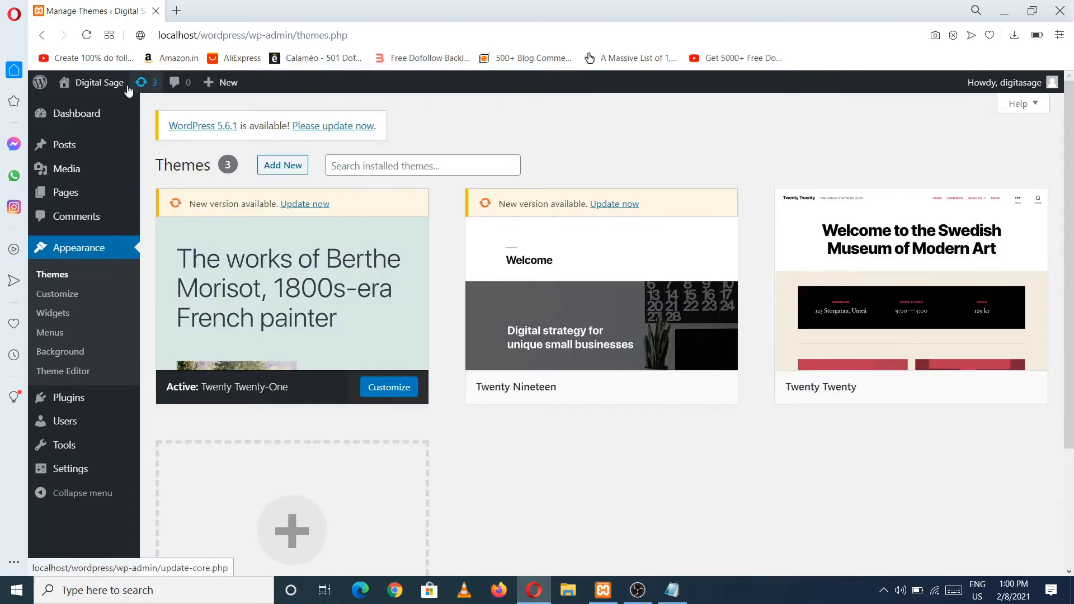
Step: Open the site's front end in a new tab, examine its current design and return to the themes overview
mouse_move(112, 84)
right_click(79, 110)
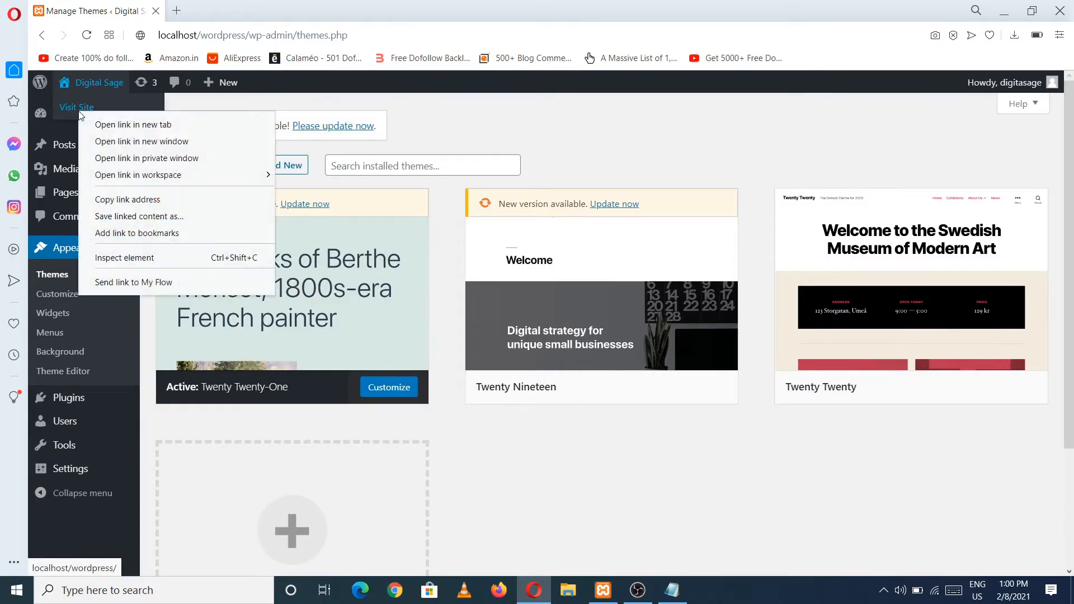
click(119, 124)
click(221, 9)
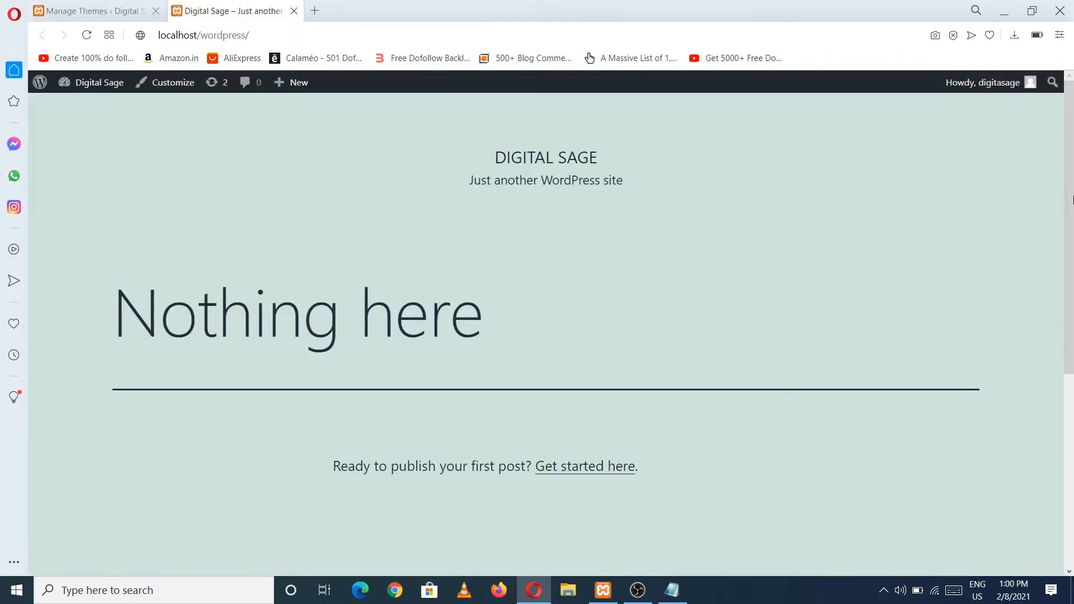
drag(1073, 311, 1073, 263)
click(160, 4)
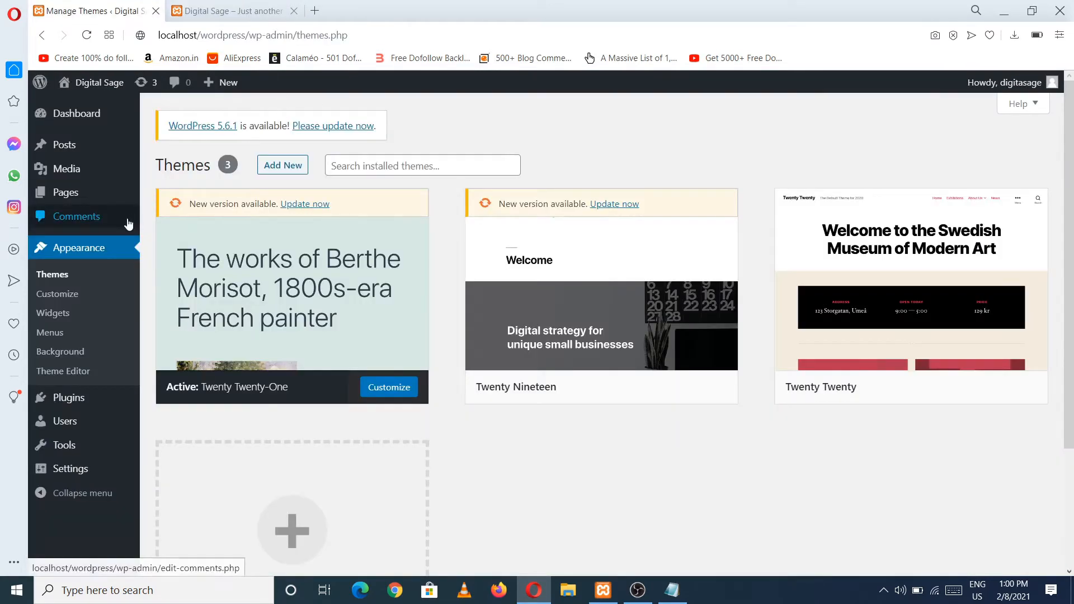
Step: Find the ColorMag theme among the themes available to add, install it and activate it
click(290, 169)
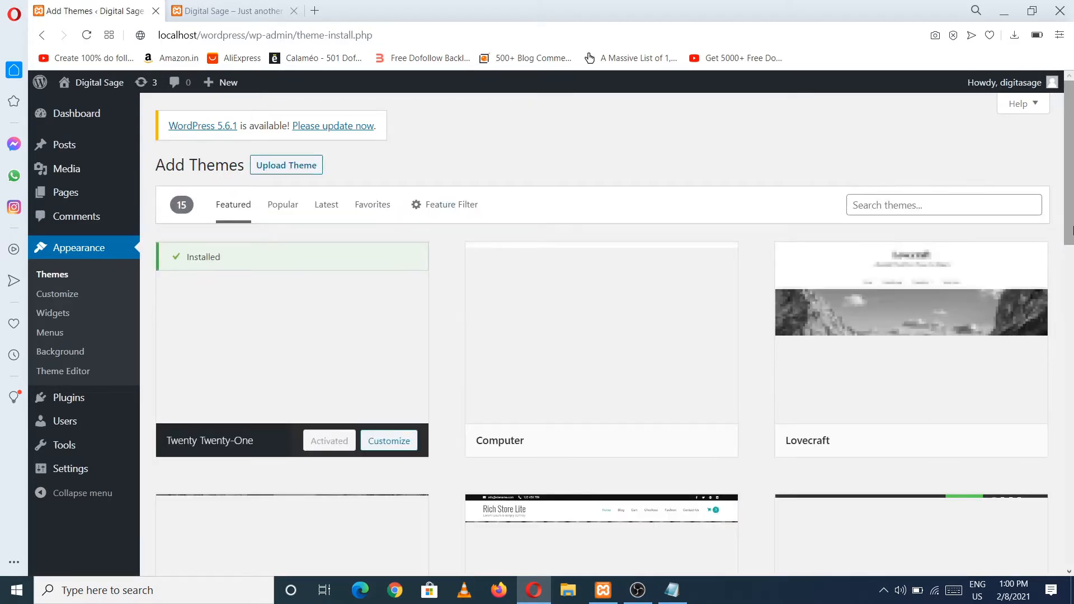
scroll(1027, 274, down, 3)
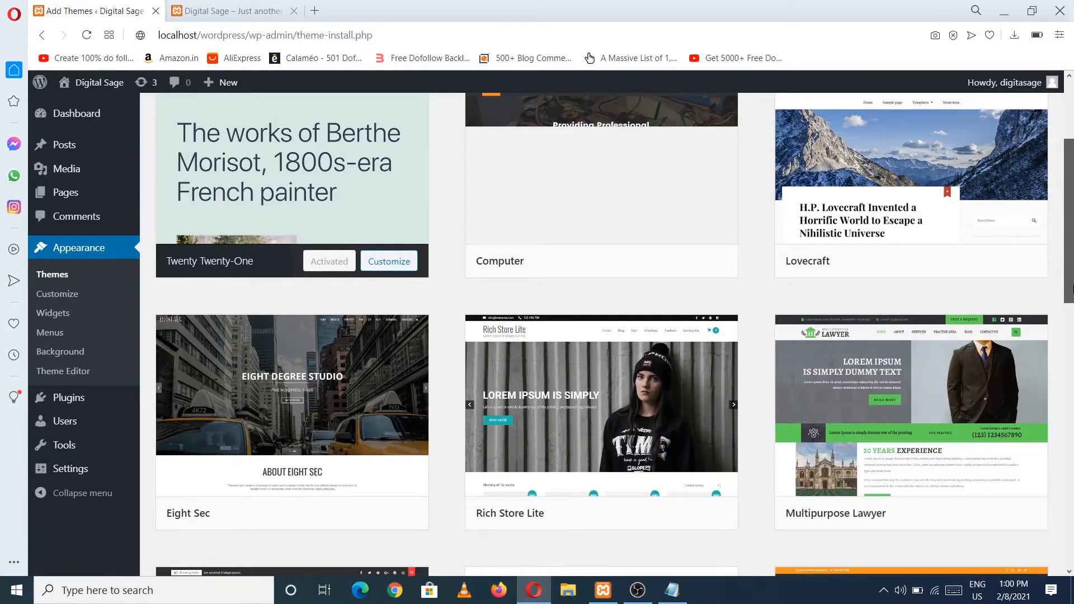
drag(1073, 289, 1072, 427)
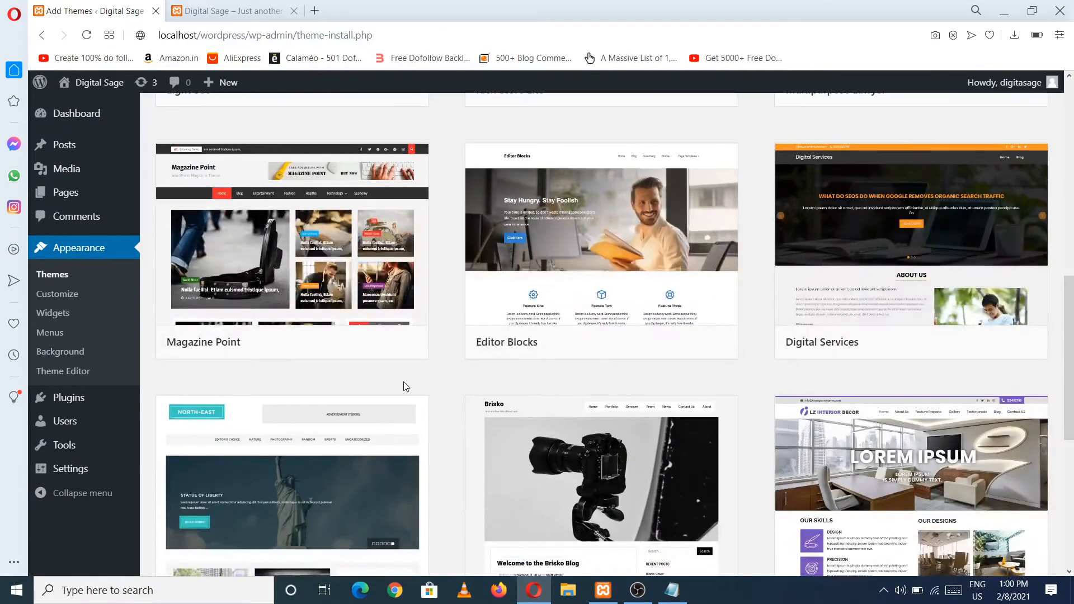
scroll(895, 213, up, 10)
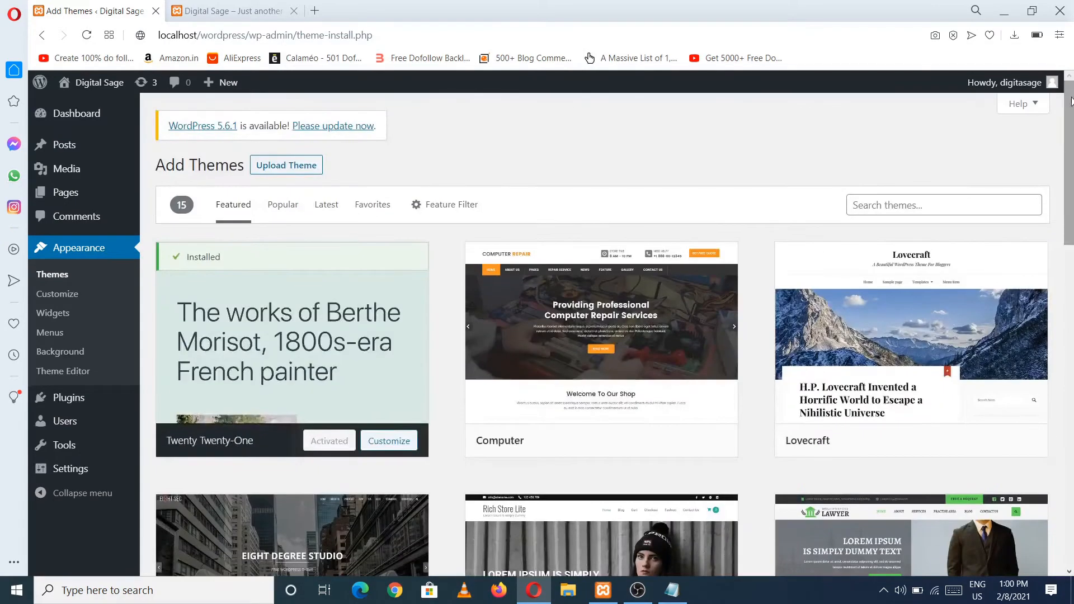
click(886, 206)
text(colormag)
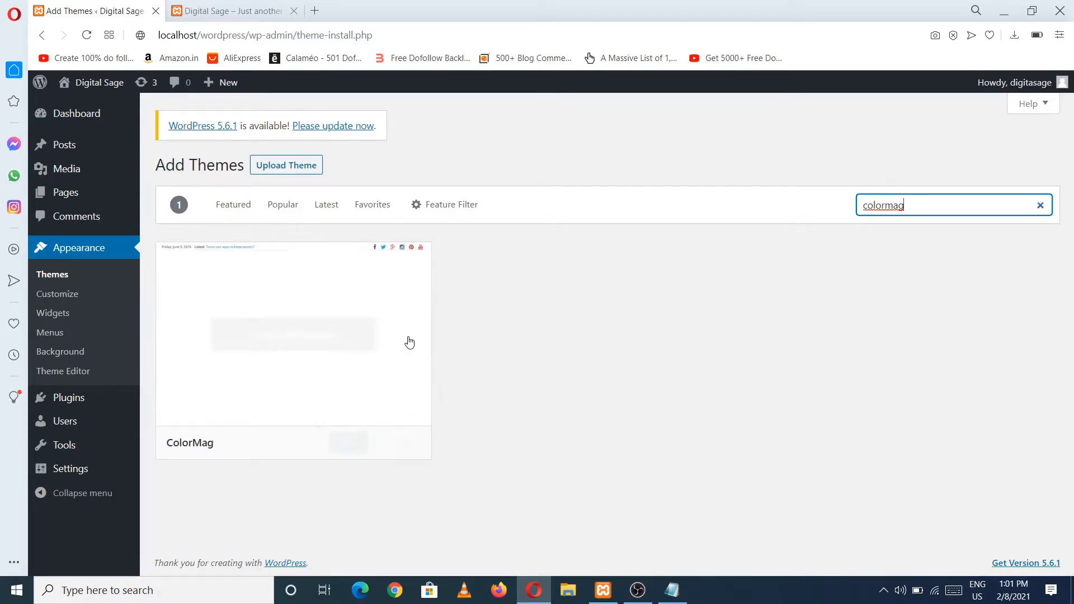
click(359, 443)
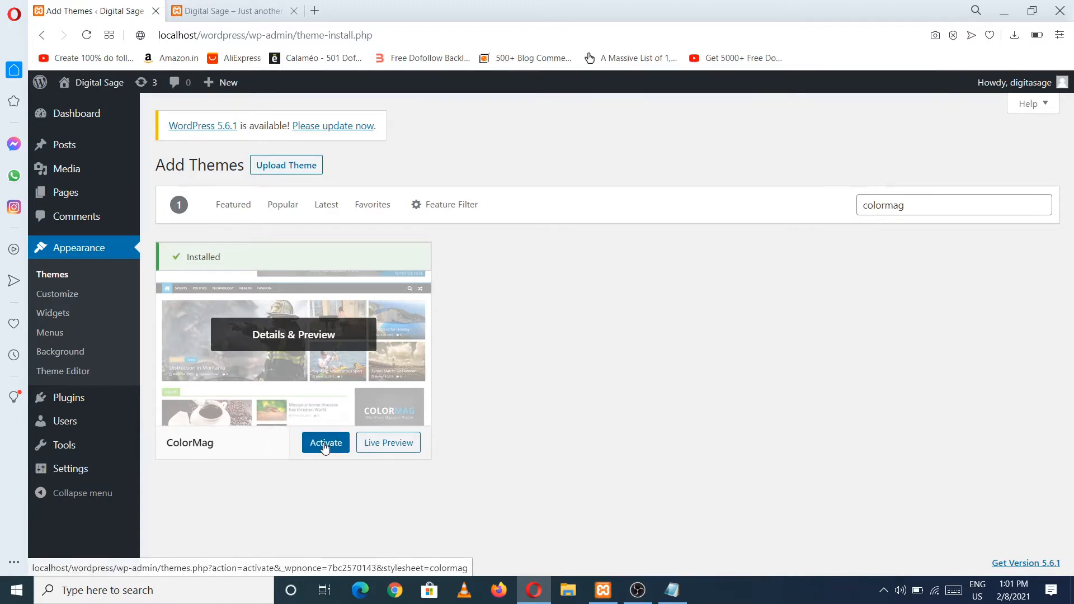
click(326, 445)
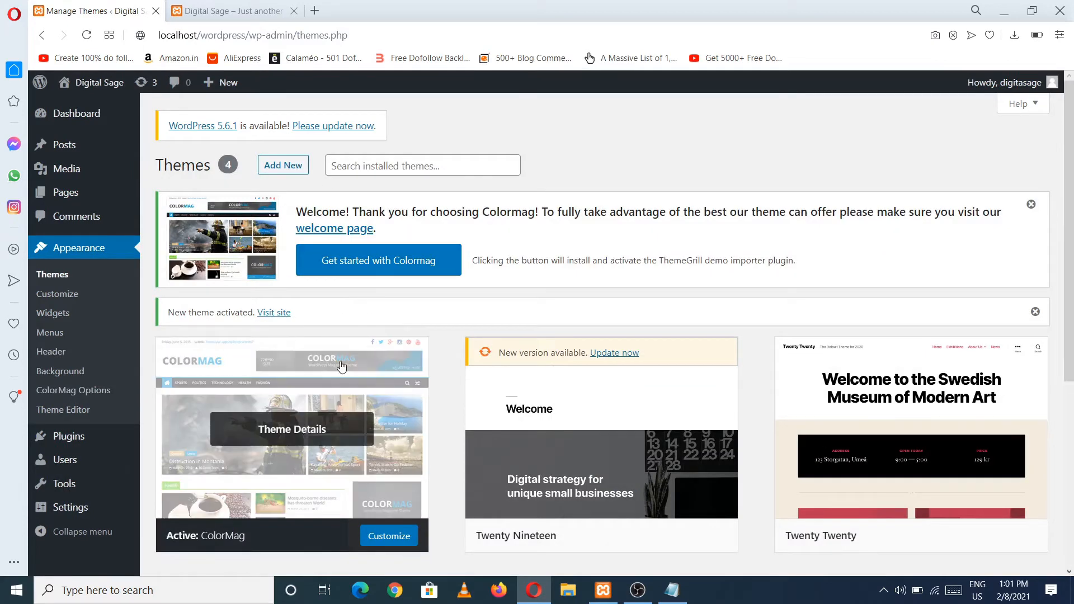
Step: Reload the site's front end and compare its design with the ColorMag preview in the themes overview
click(228, 7)
click(87, 35)
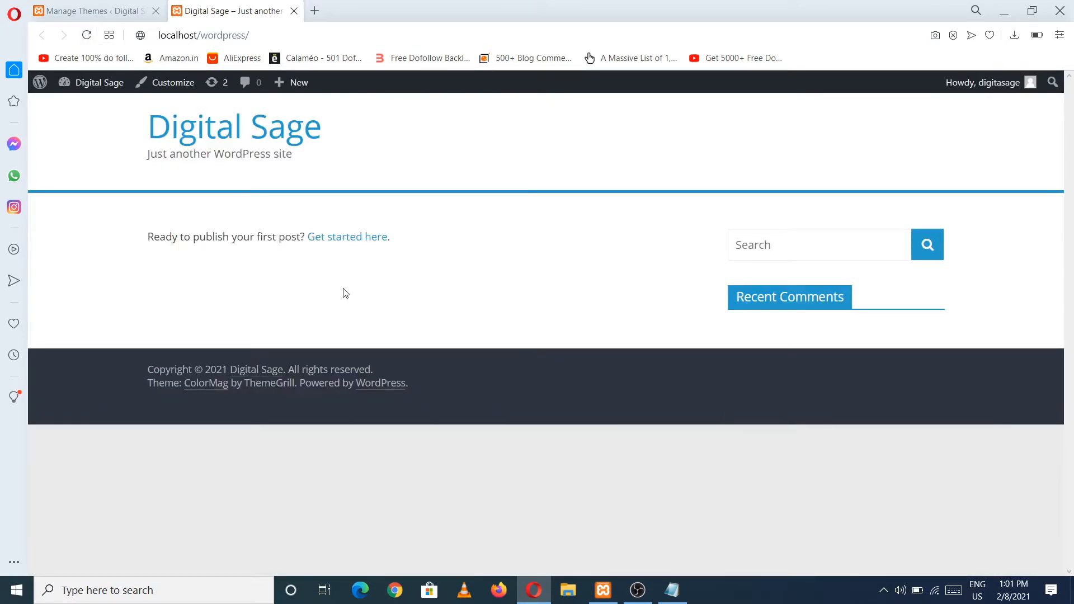
click(83, 10)
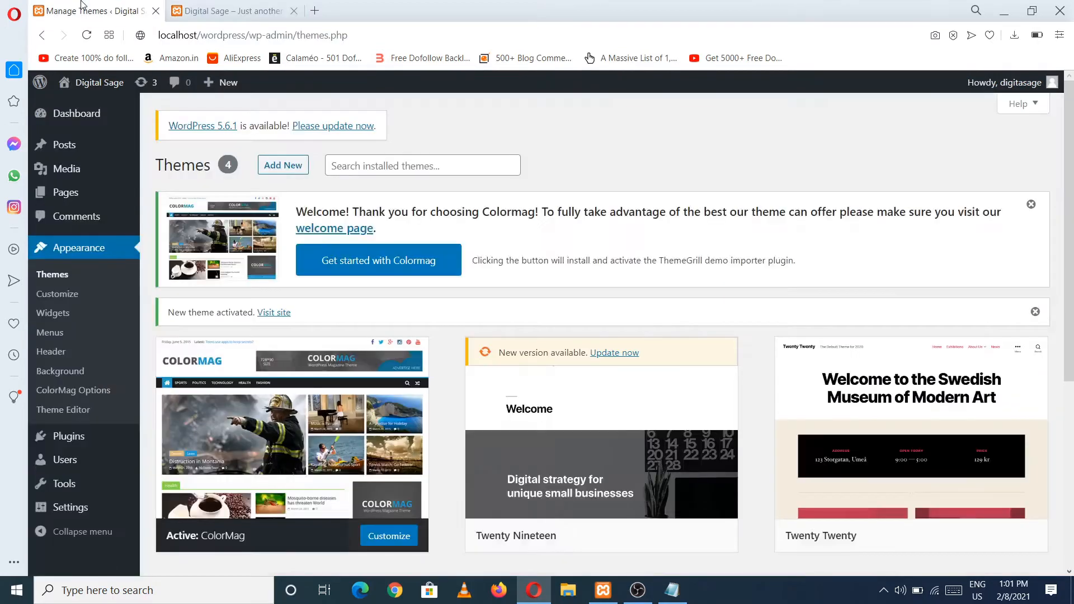
click(224, 10)
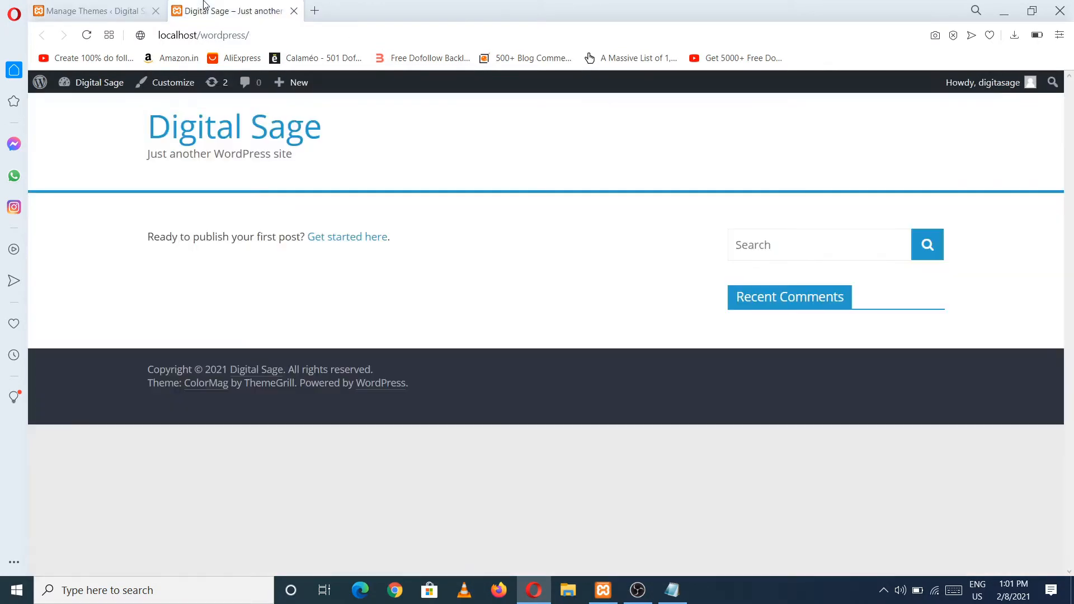
click(115, 5)
click(213, 6)
click(56, 8)
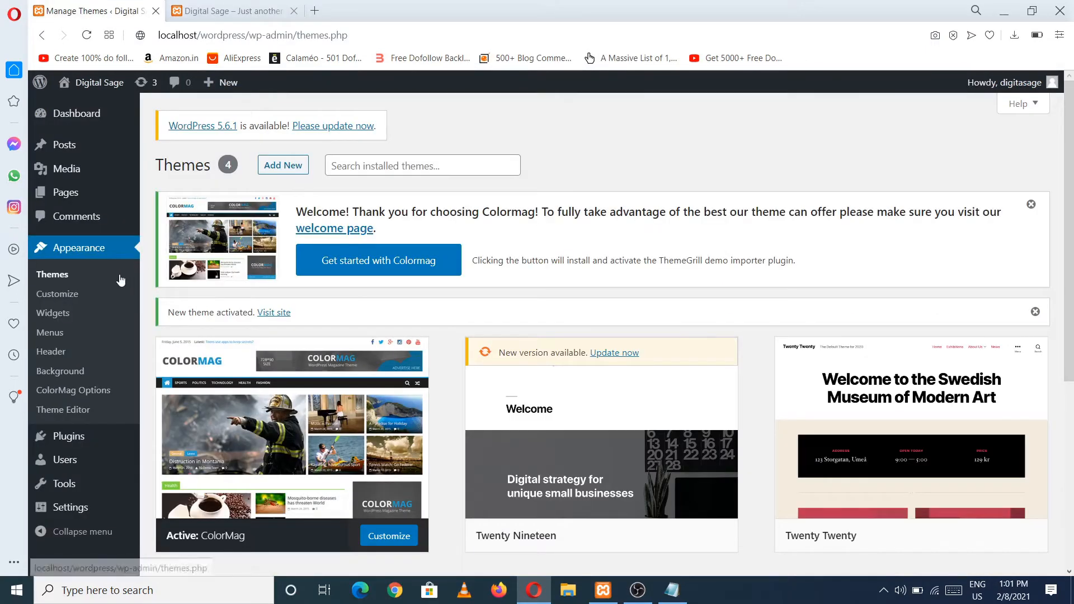
Step: Open the widget management page and compare the Right Sidebar's widgets with the site's front end
click(54, 313)
click(223, 5)
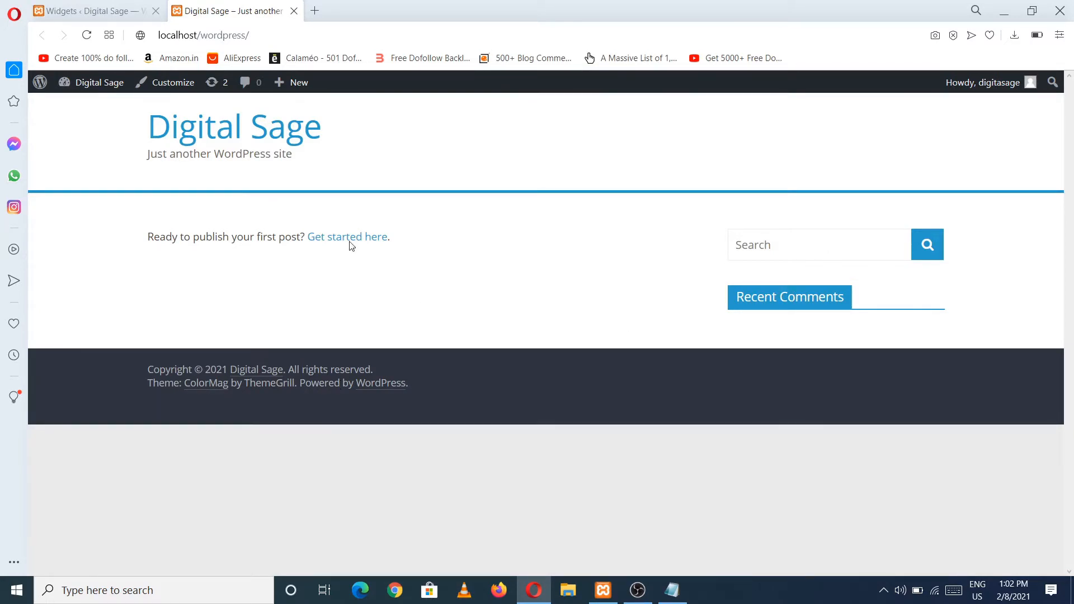
click(108, 7)
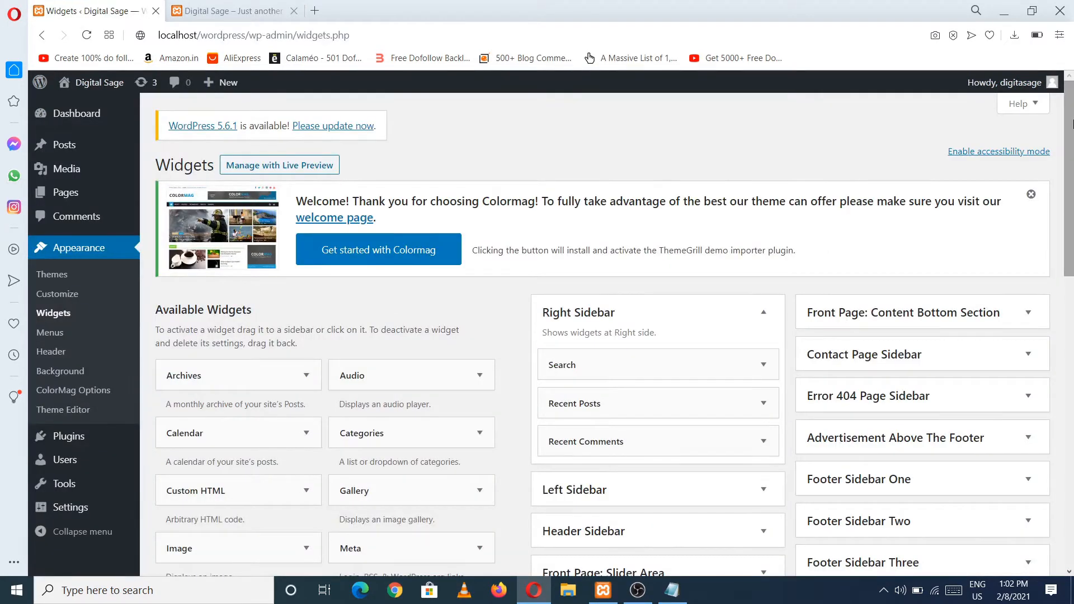
scroll(701, 175, down, 3)
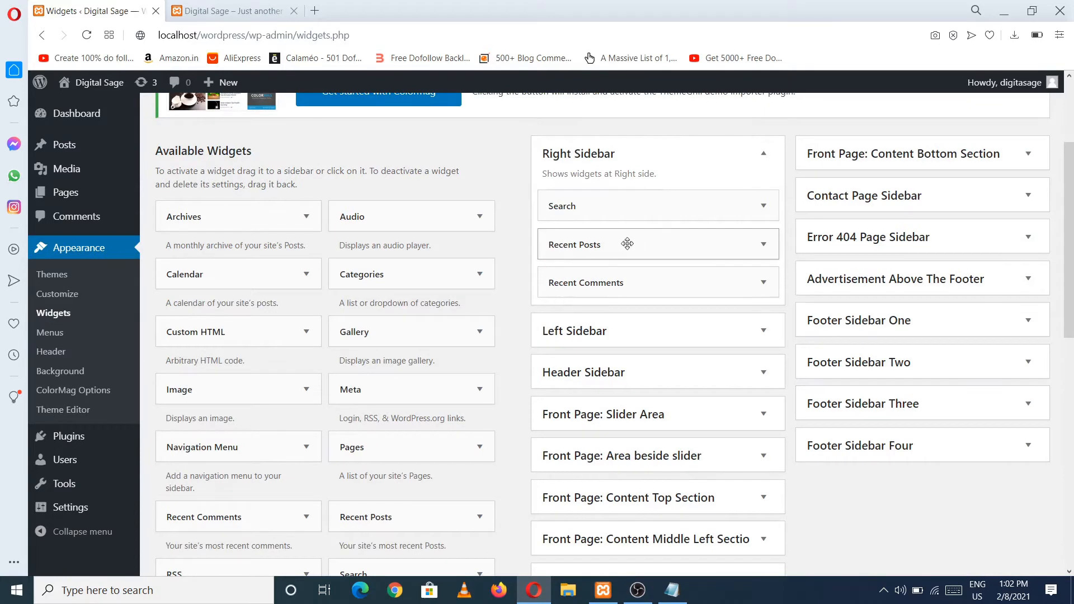
click(232, 11)
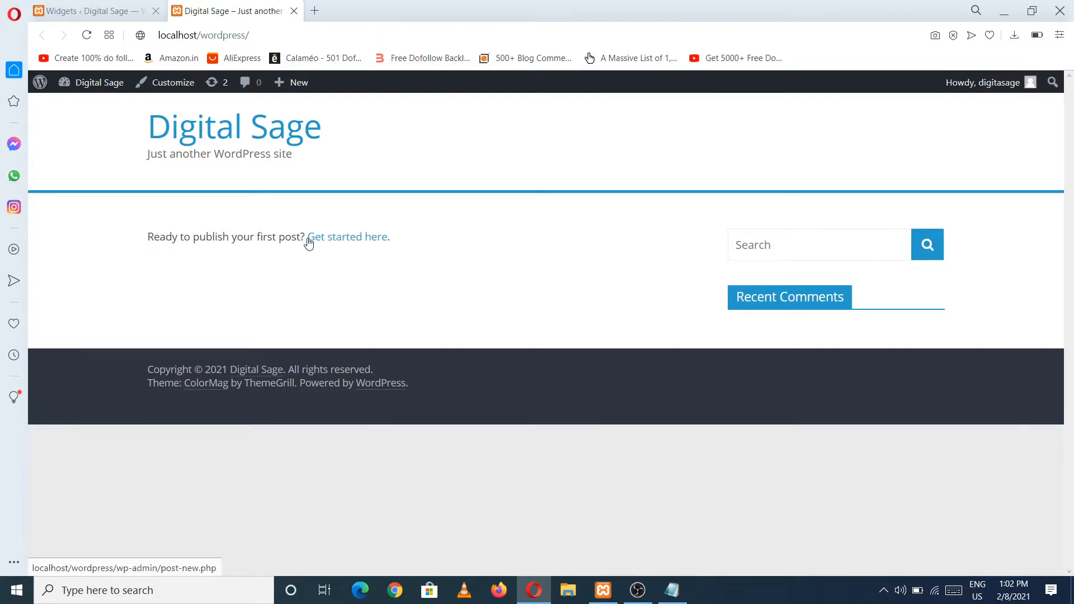
click(89, 4)
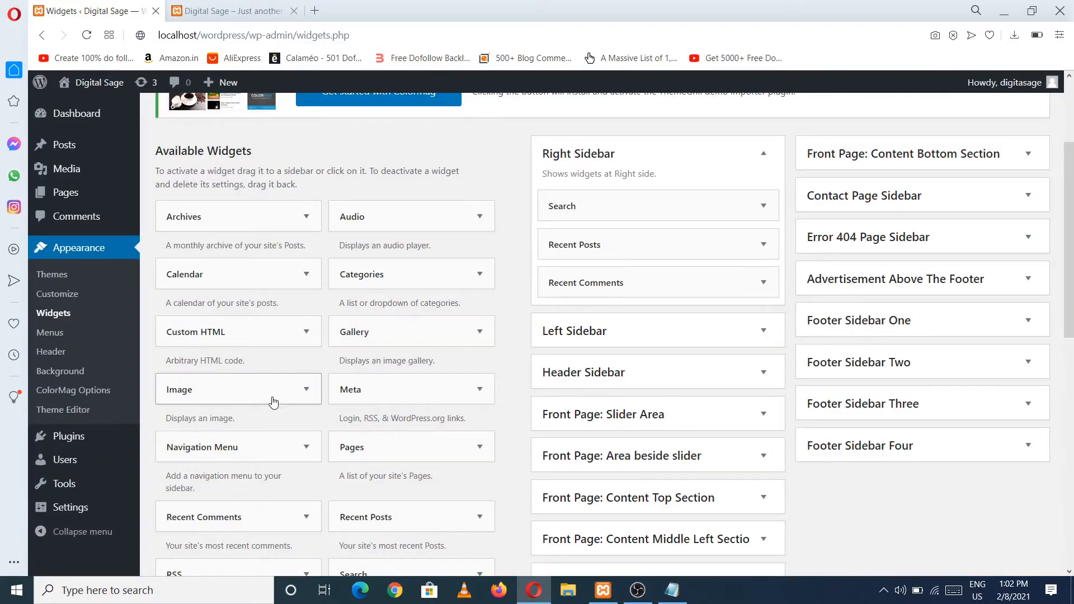
Step: Add the Categories widget to the Right Sidebar between Search and Recent Posts, leaving its title empty and options unticked
drag(1072, 255, 1072, 341)
scroll(523, 302, up, 3)
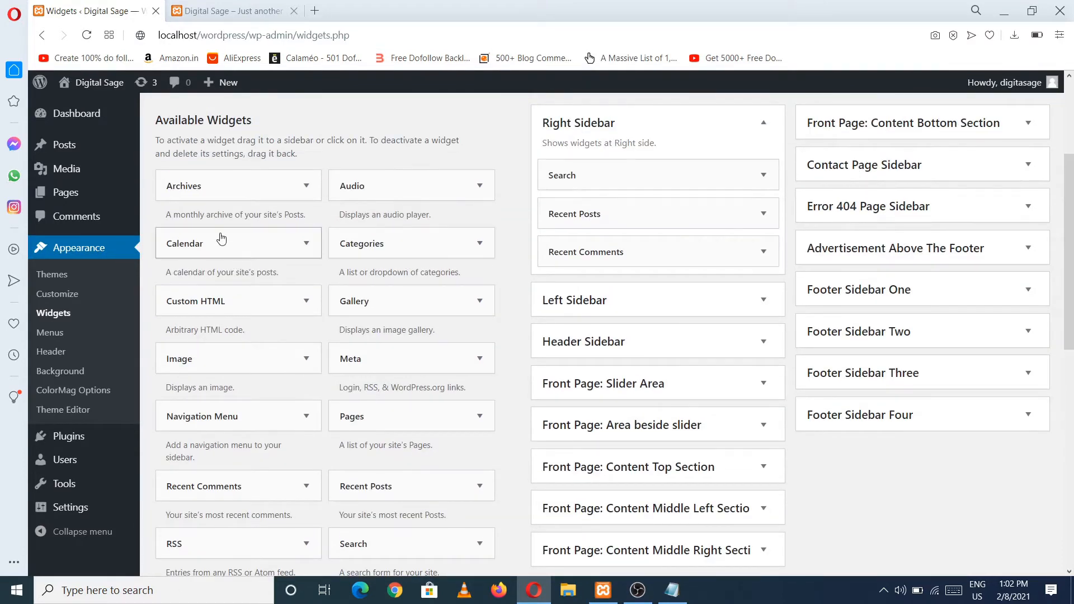
drag(346, 249, 577, 223)
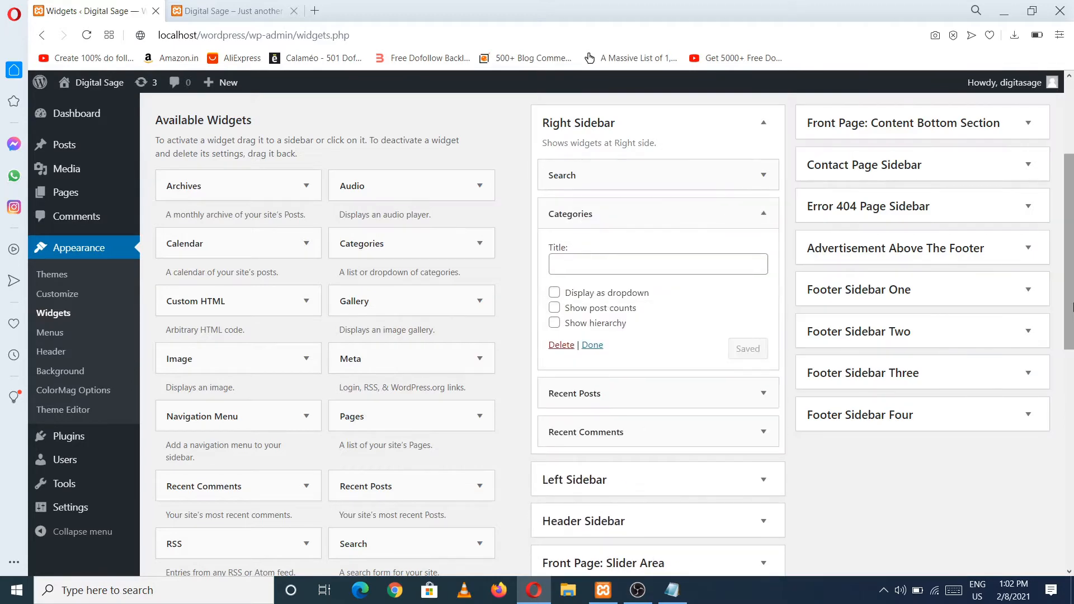
click(591, 346)
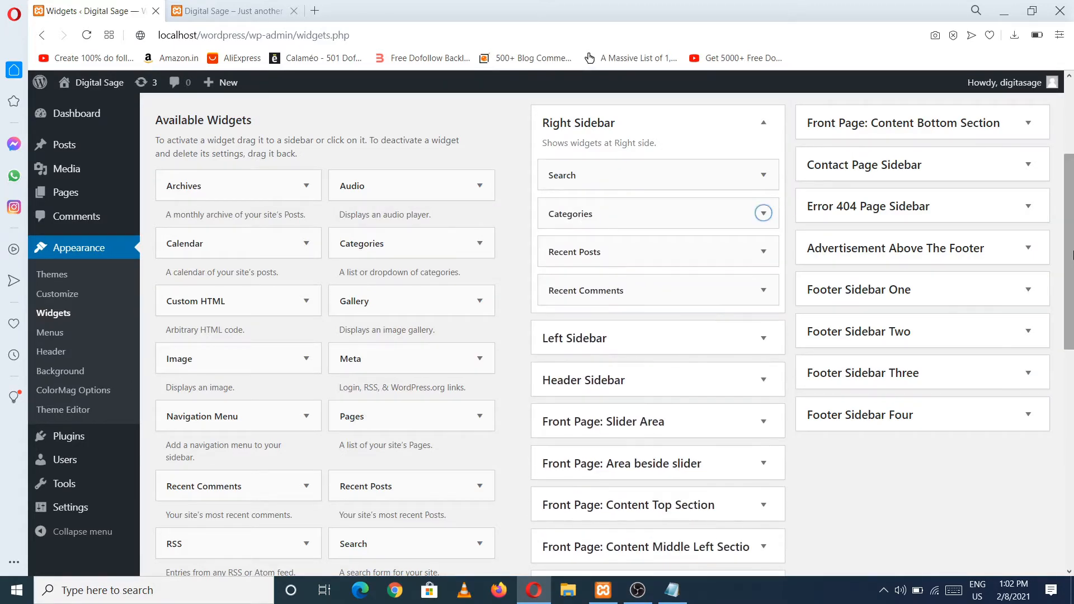
scroll(464, 461, down, 7)
scroll(464, 461, up, 7)
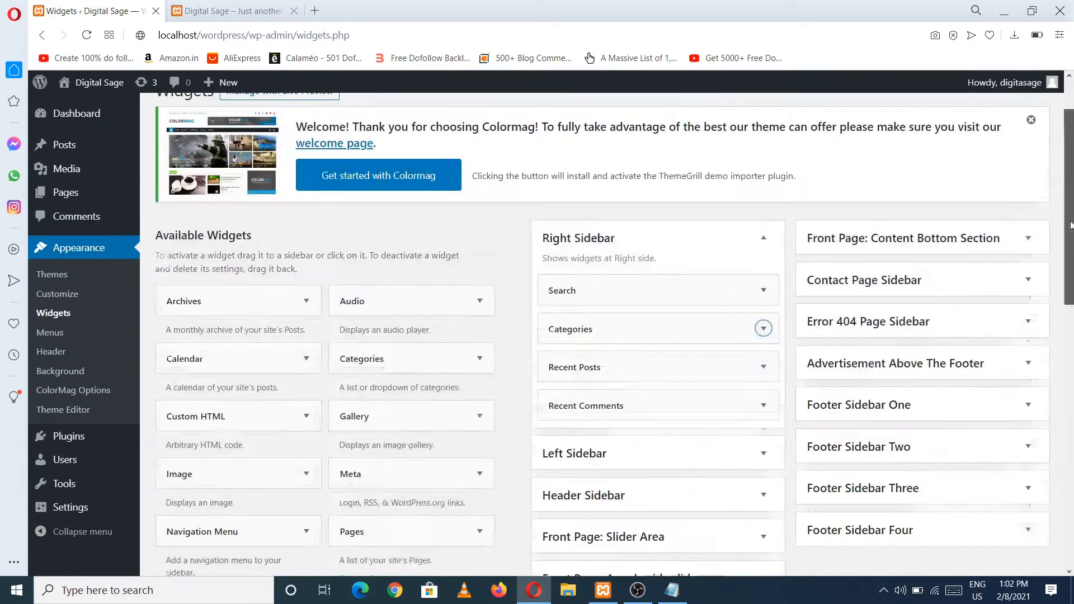
Step: Reload the site's front end and examine the Categories section in its sidebar, returning to the widget management page
click(223, 6)
click(87, 34)
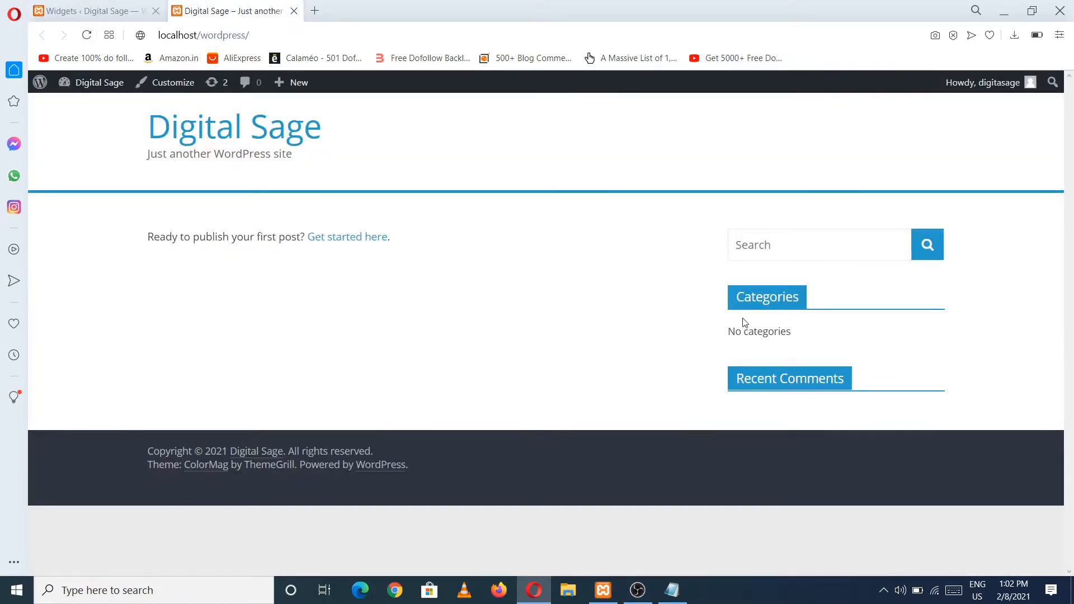
drag(743, 319, 807, 317)
click(72, 4)
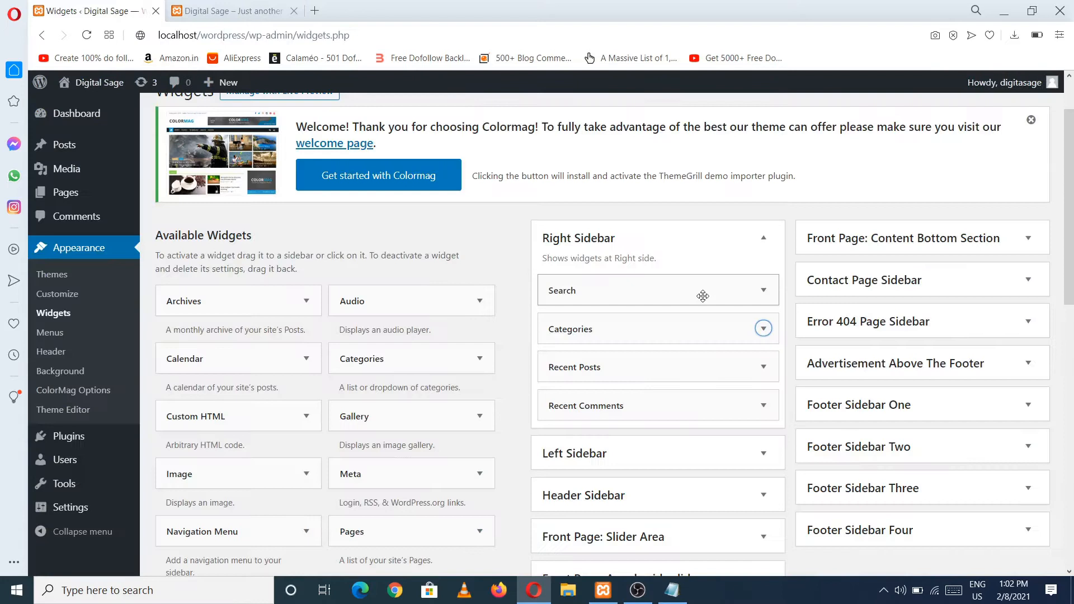
Step: Delete the Recent Posts widget from the Right Sidebar and view the sidebar on the site's front end
click(763, 367)
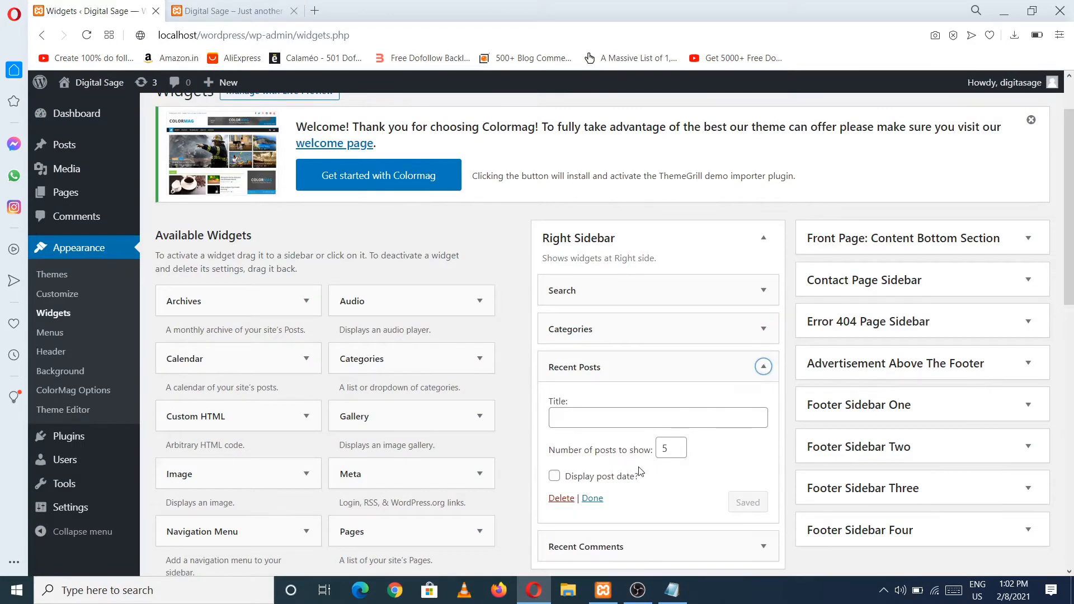
click(560, 498)
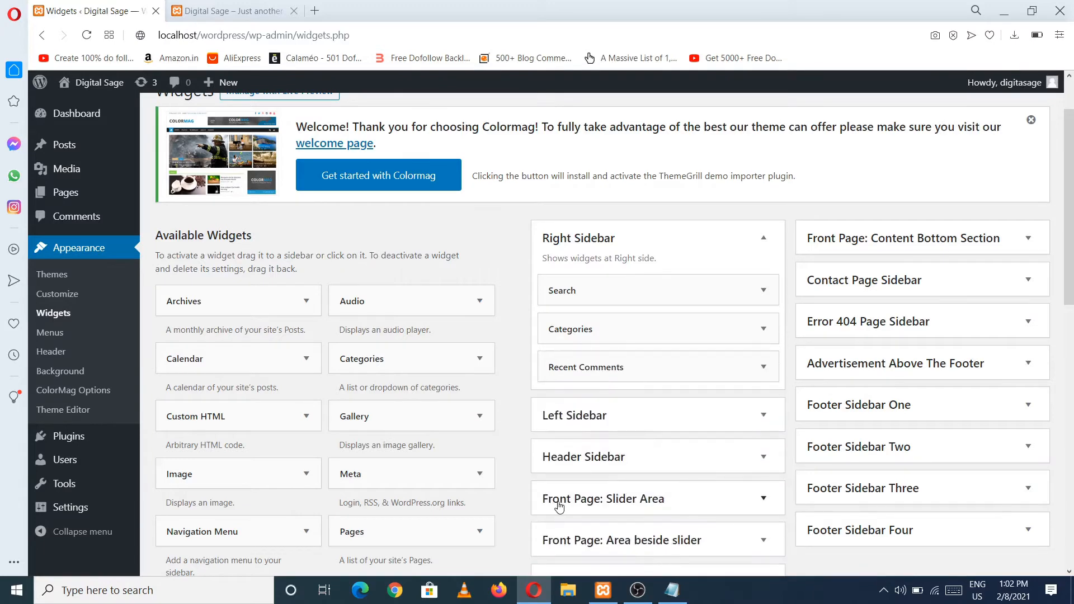
click(233, 10)
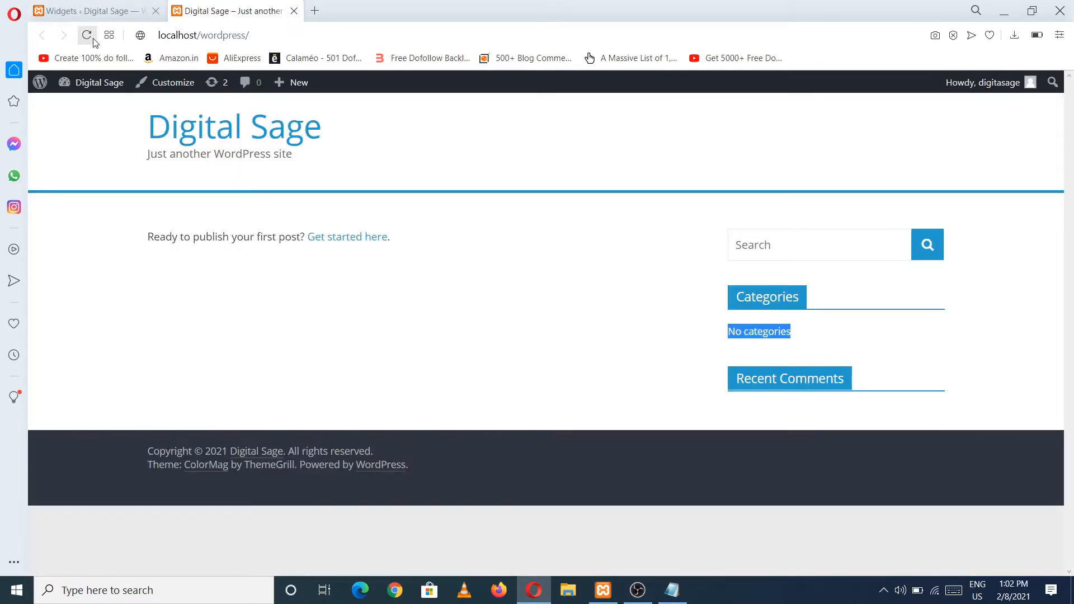
click(90, 11)
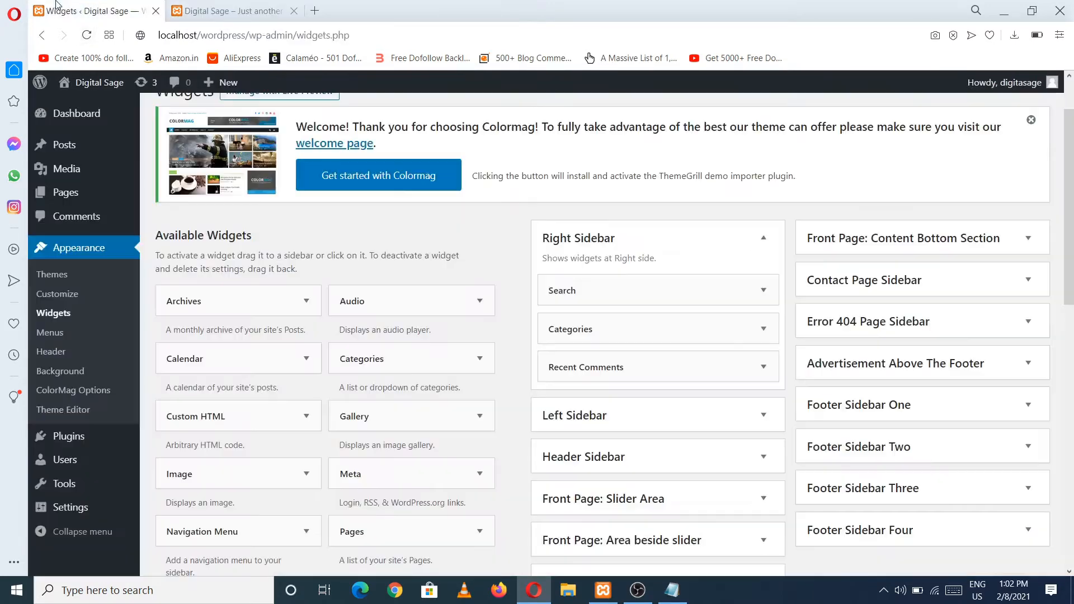
Step: Delete the Recent Comments widget from the Right Sidebar and check the reloaded front end
click(763, 367)
click(561, 474)
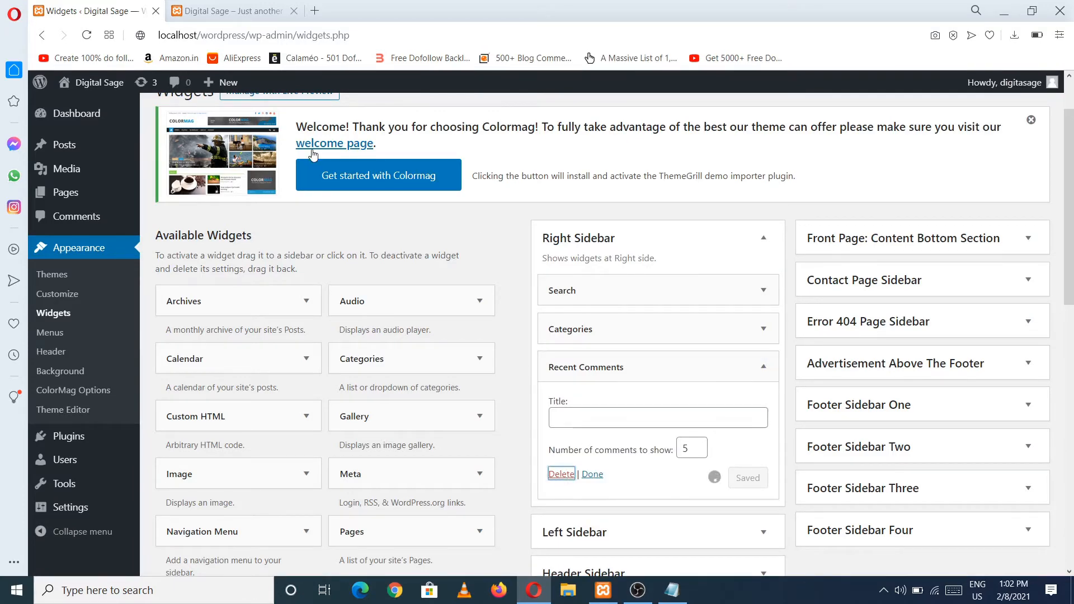
click(241, 11)
click(86, 36)
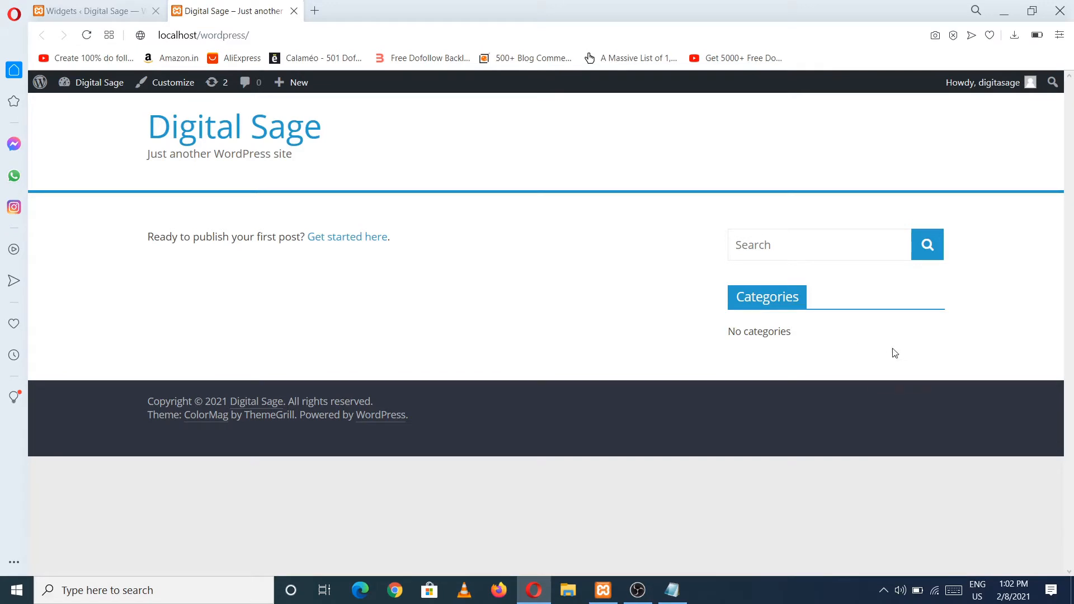
click(159, 5)
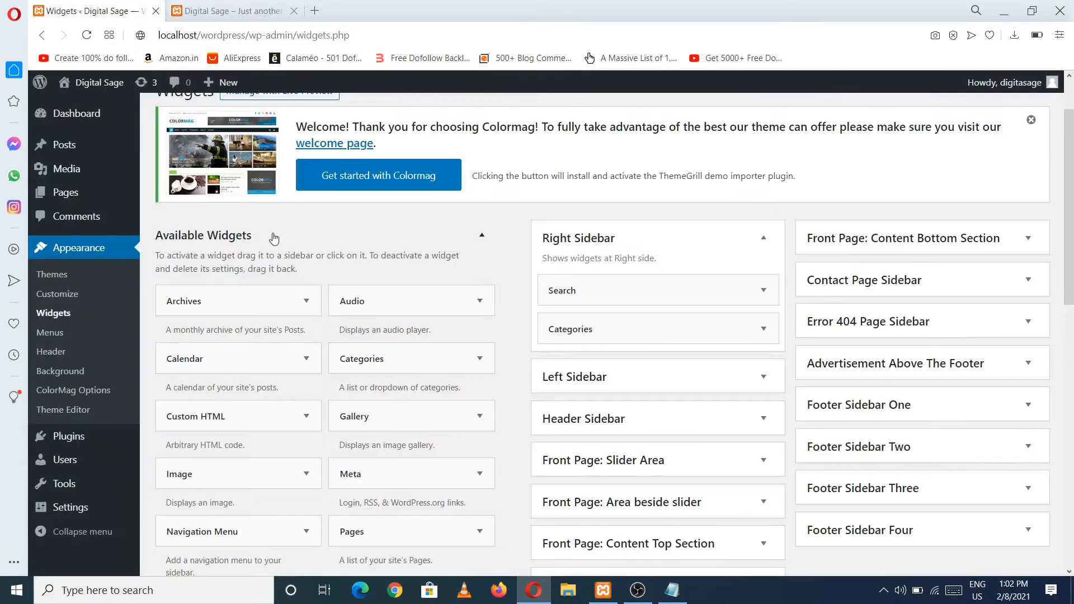
Step: Open the menu management page and compare its menu creation form with the area below the header on the site's front end
drag(1072, 297, 1072, 363)
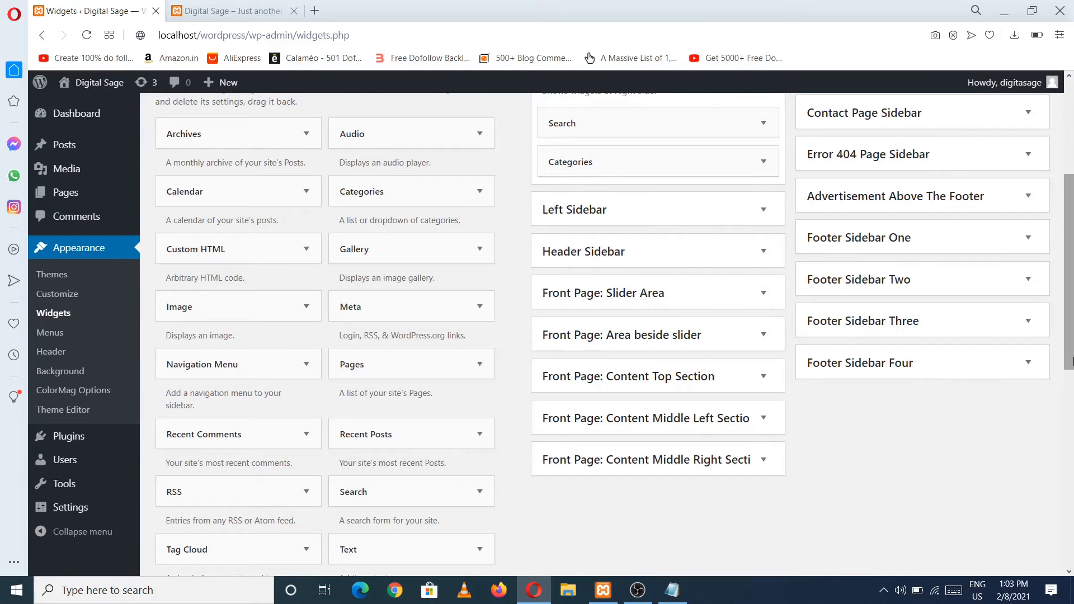
click(52, 334)
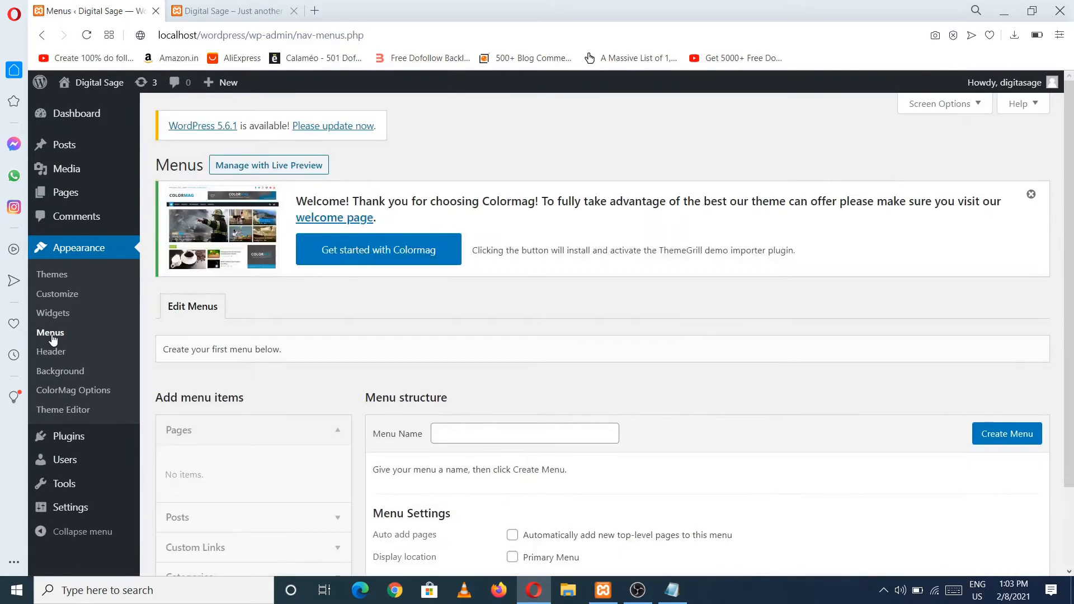
click(290, 4)
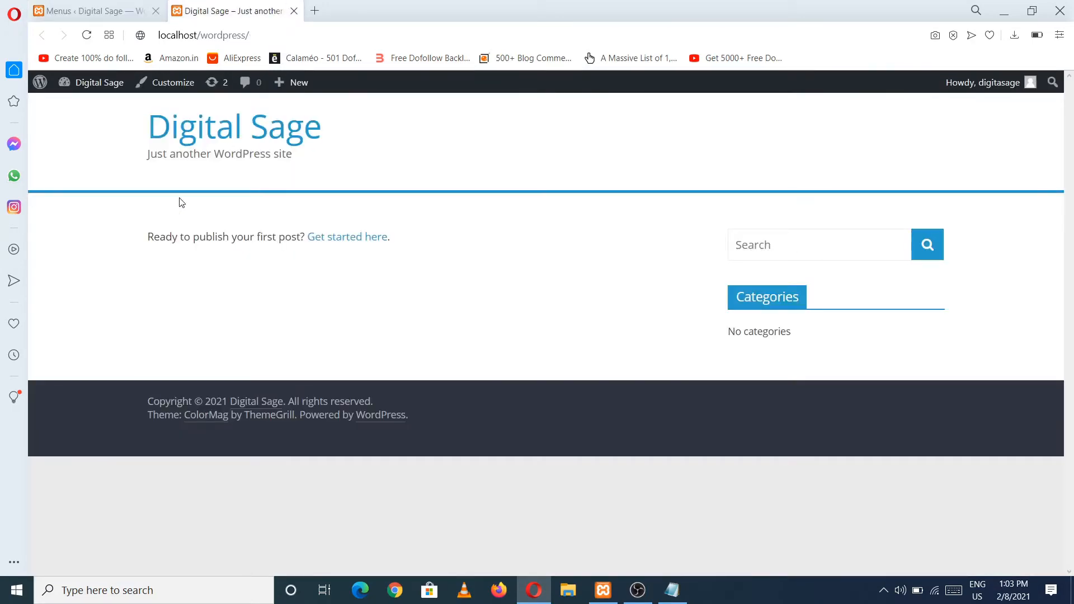
drag(116, 201, 391, 209)
click(486, 230)
click(116, 3)
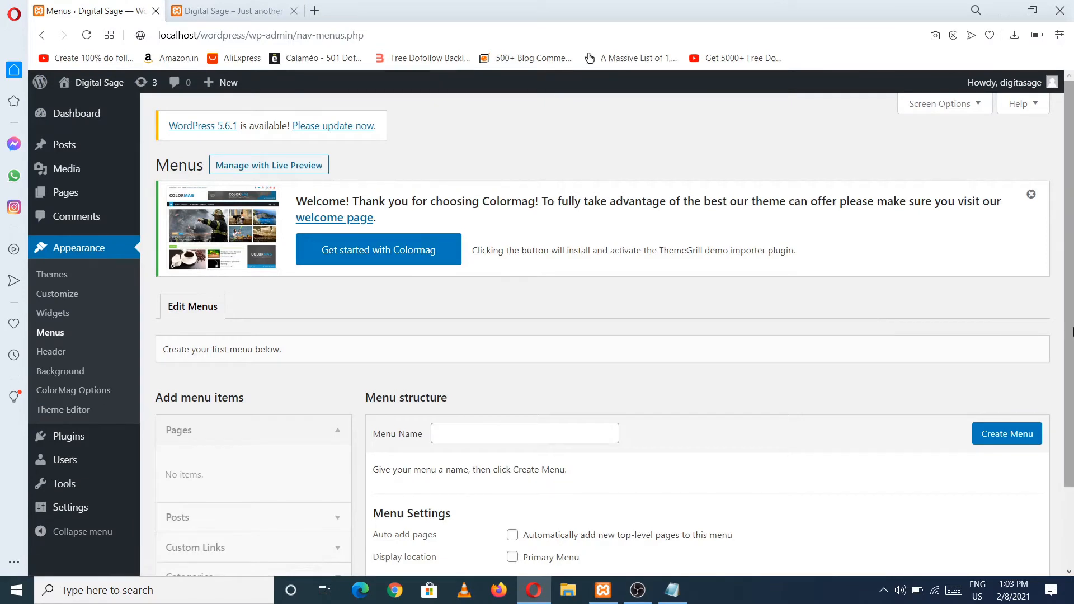
scroll(1073, 332, down, 3)
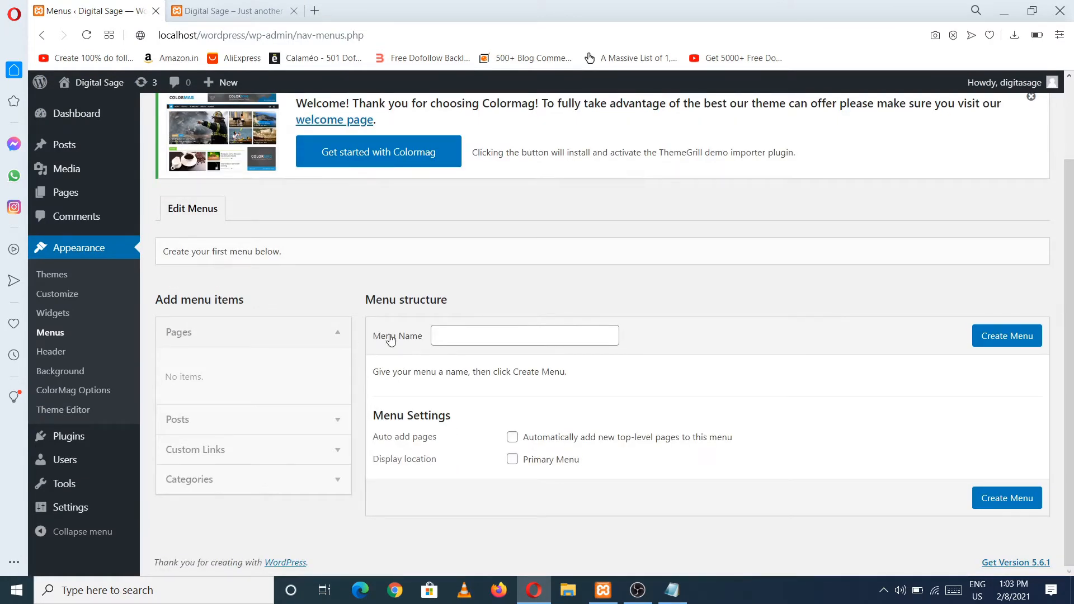
drag(382, 338, 406, 340)
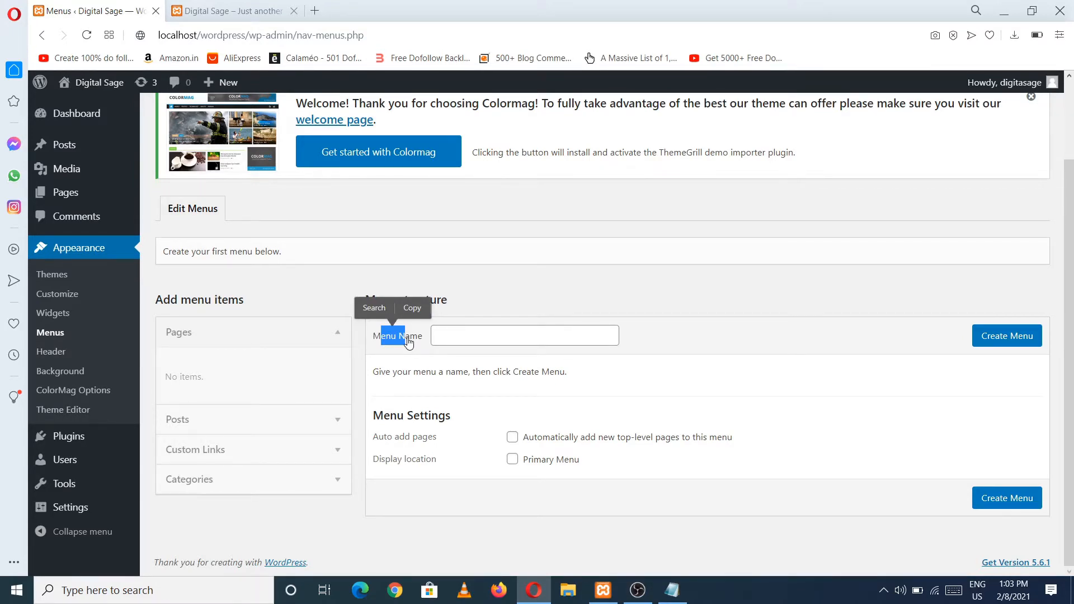
click(235, 5)
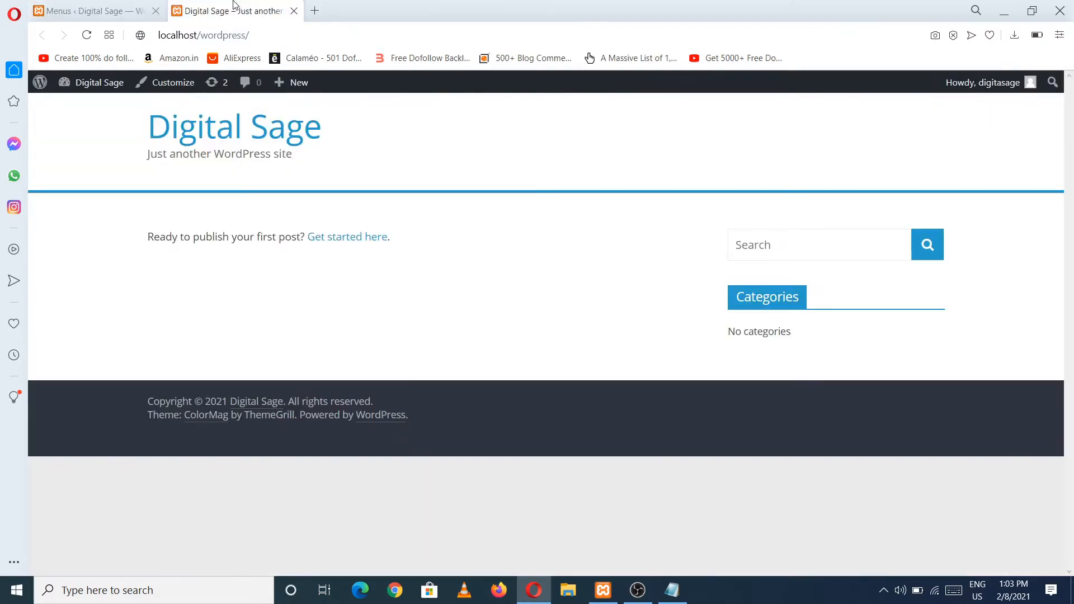
drag(61, 193, 240, 207)
click(242, 207)
click(84, 10)
Step: Name the new menu Main Menu and create it
click(470, 336)
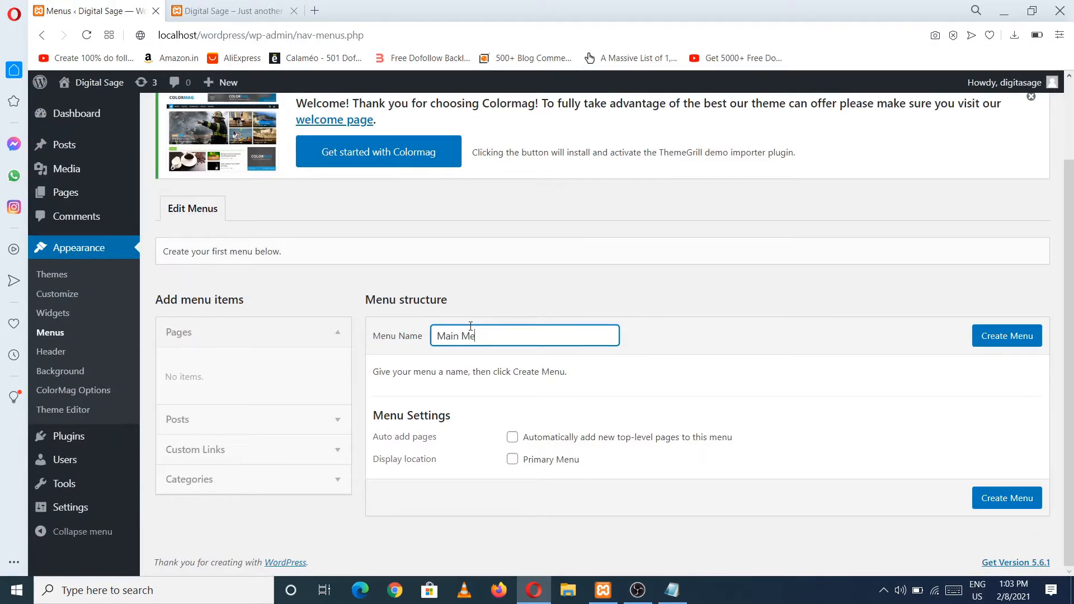
click(651, 352)
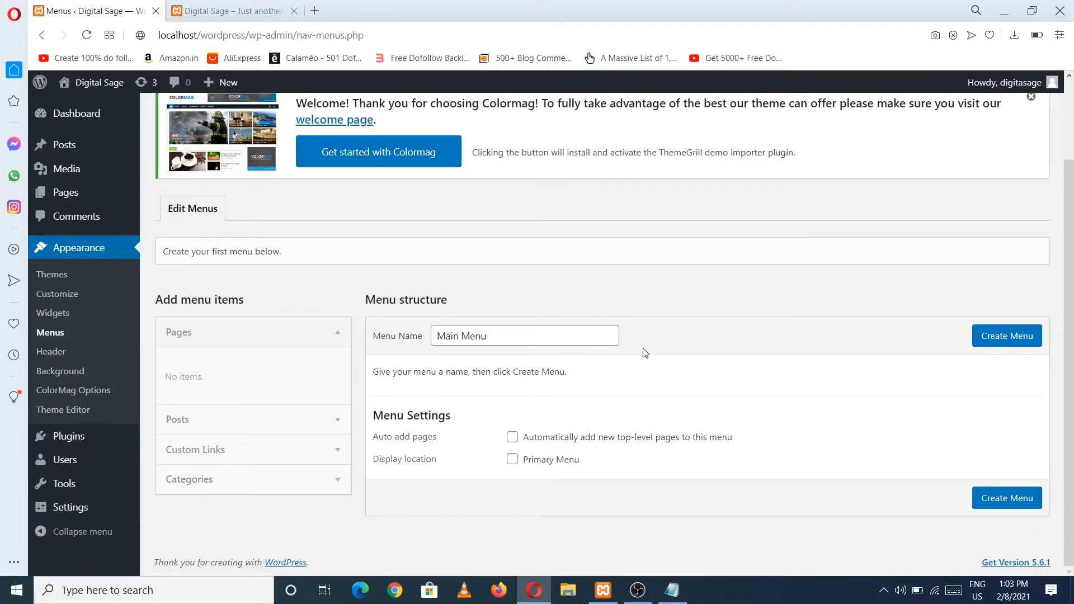
click(996, 340)
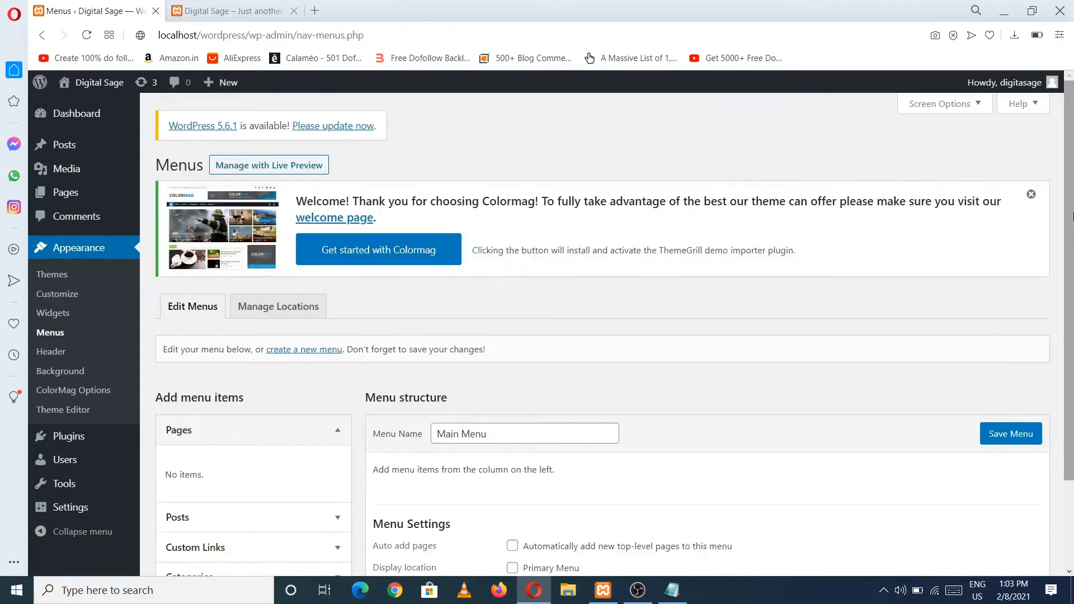
Step: Add the Health and Tech categories to Main Menu, save it and look for the menu on the site's front end
drag(1073, 214, 1073, 297)
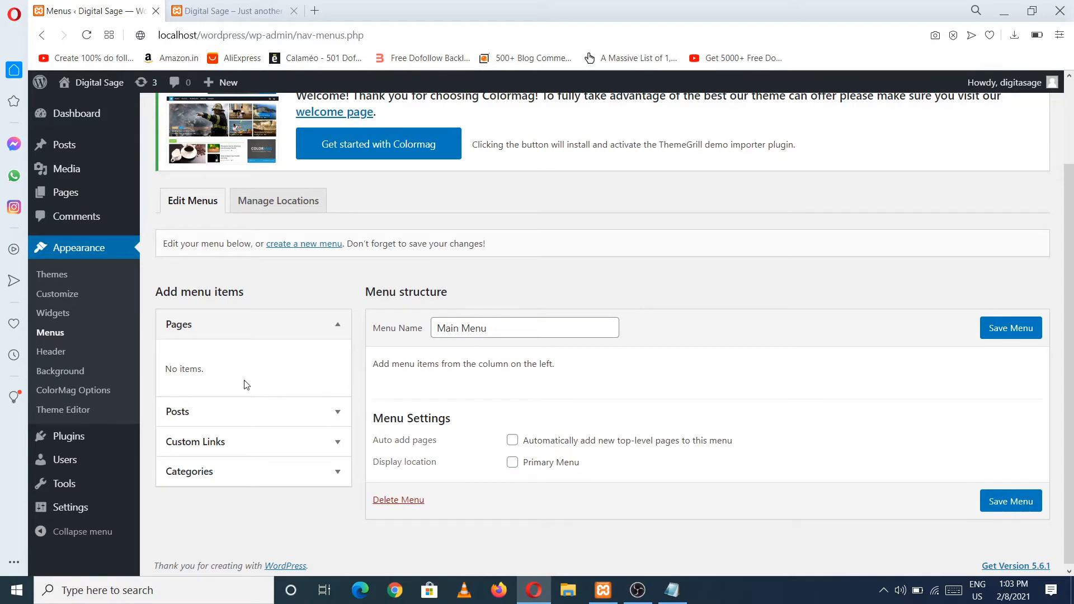
click(238, 472)
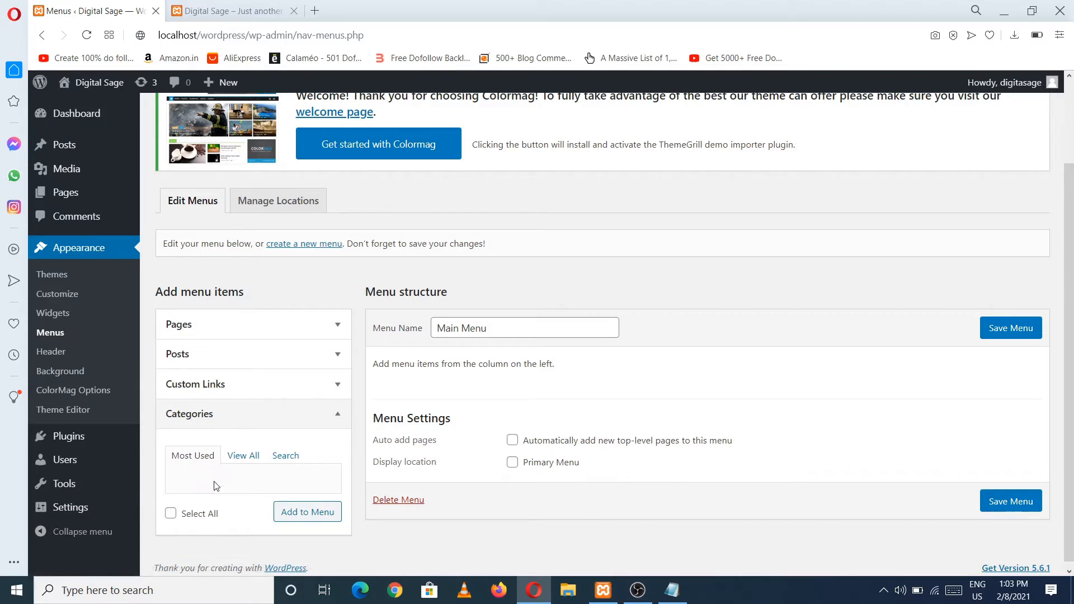
click(244, 456)
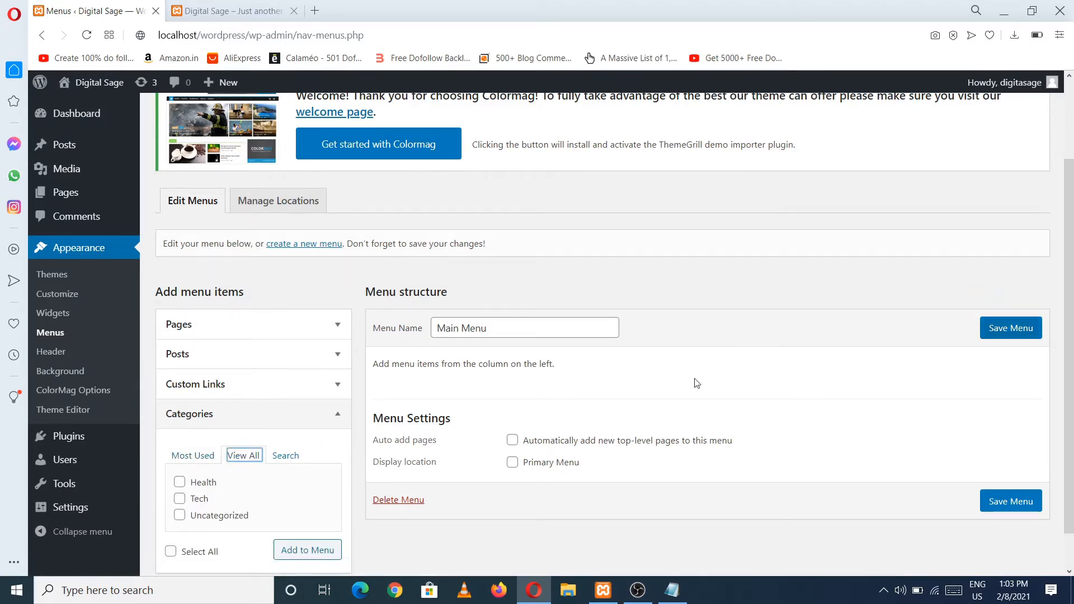
scroll(340, 418, down, 1)
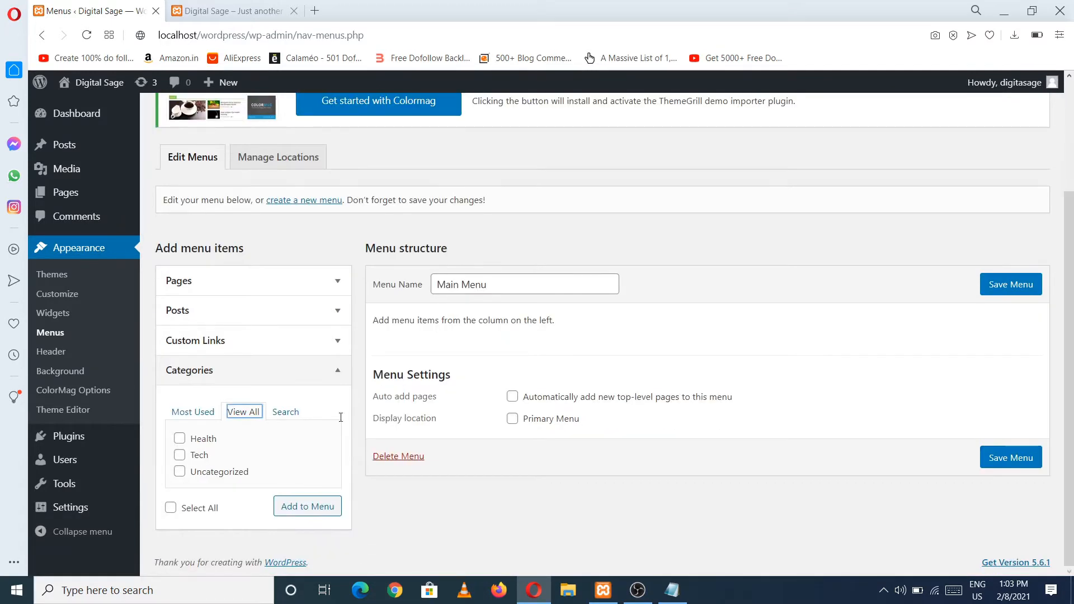
click(201, 443)
click(198, 457)
click(323, 510)
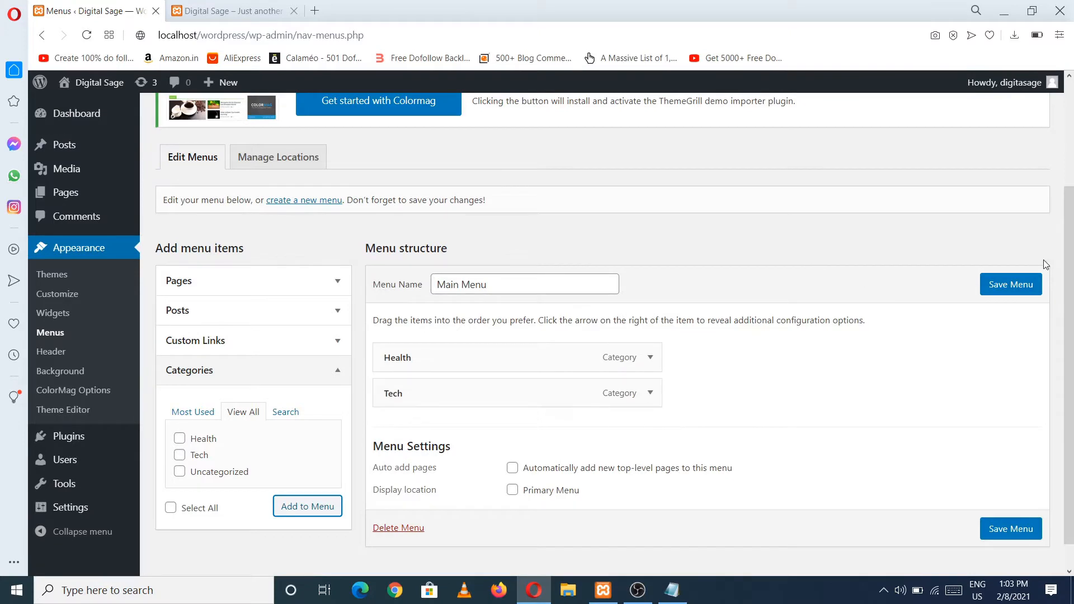
click(1028, 283)
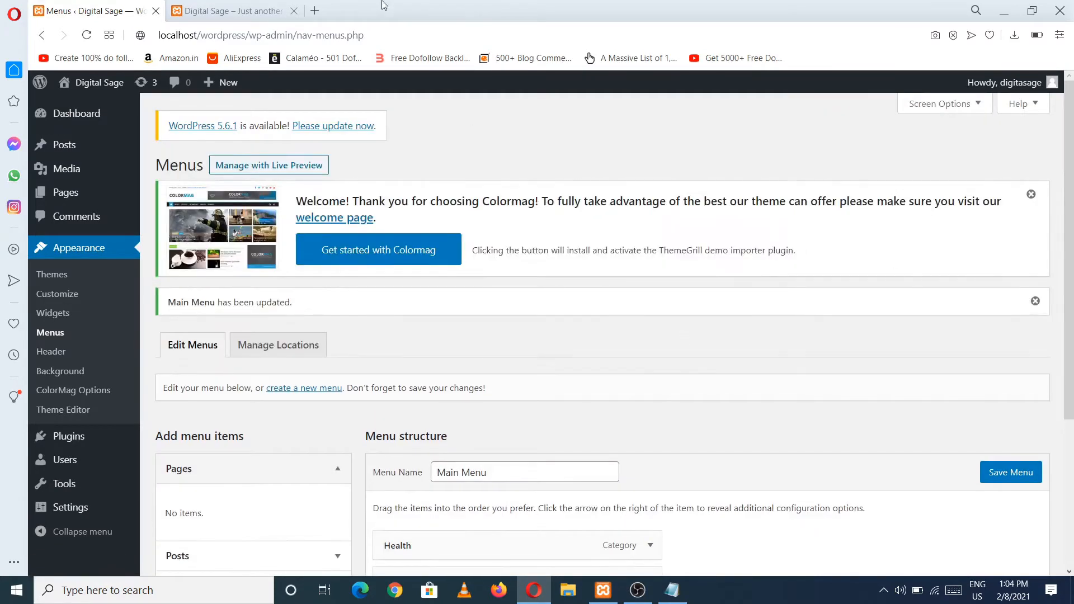
click(235, 10)
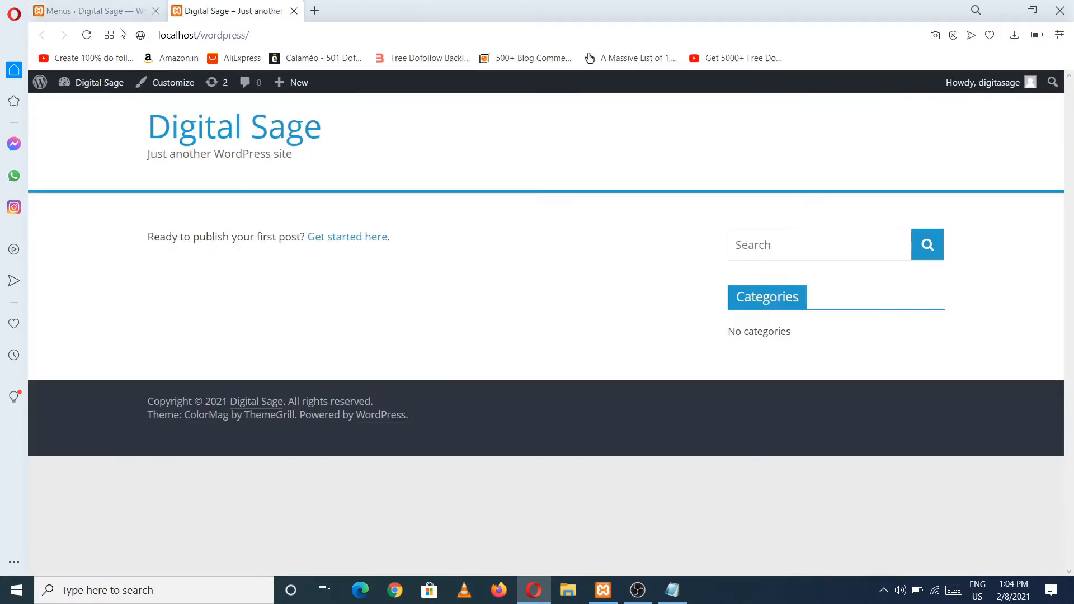
click(90, 36)
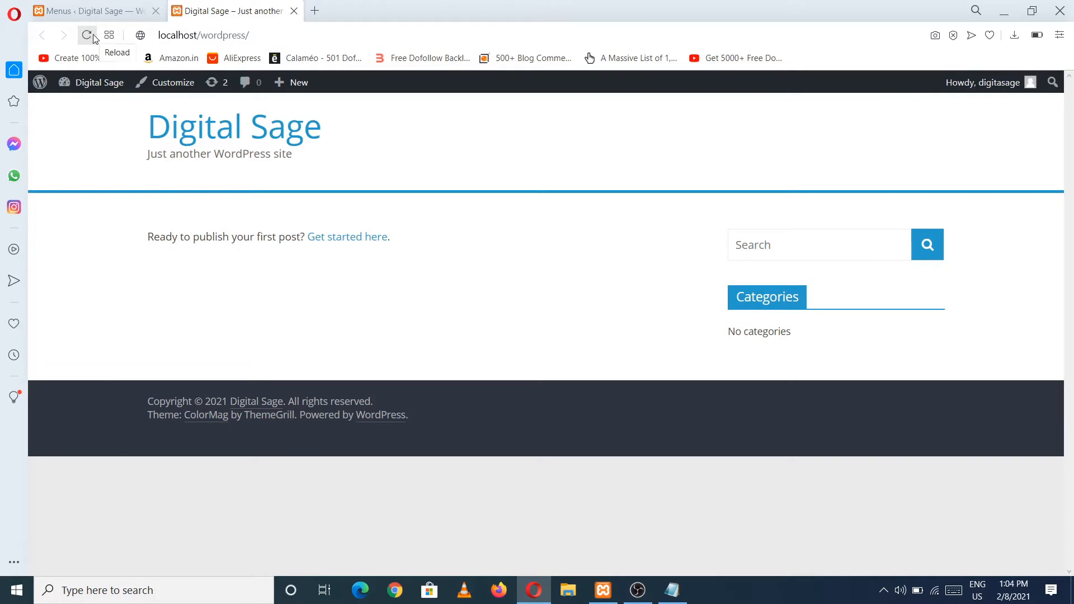
Step: Assign Main Menu to the Primary Menu display location and save the menu
click(144, 10)
scroll(726, 491, down, 4)
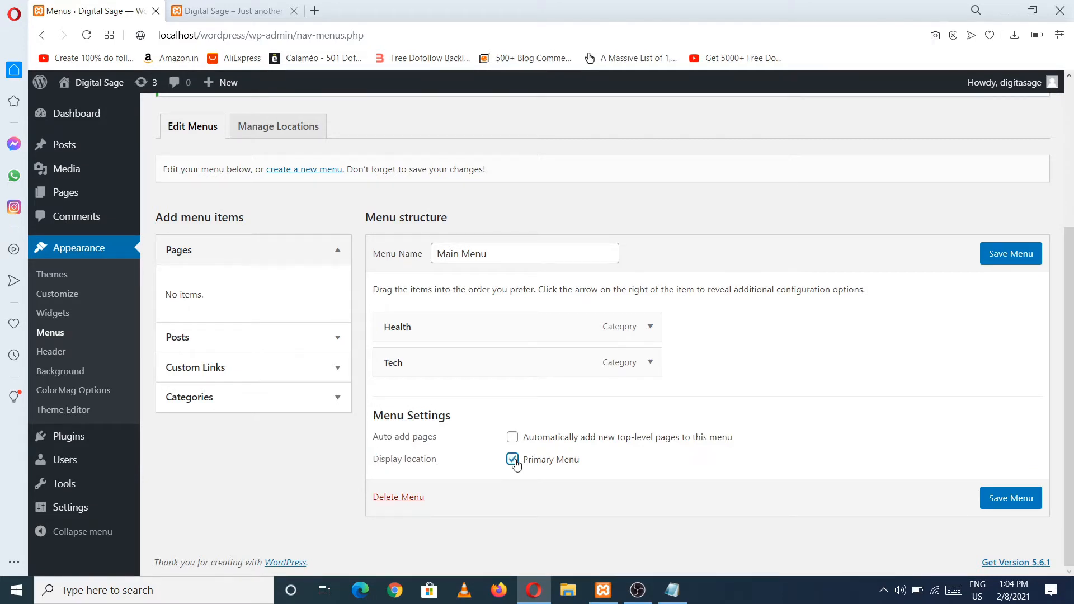
click(1006, 498)
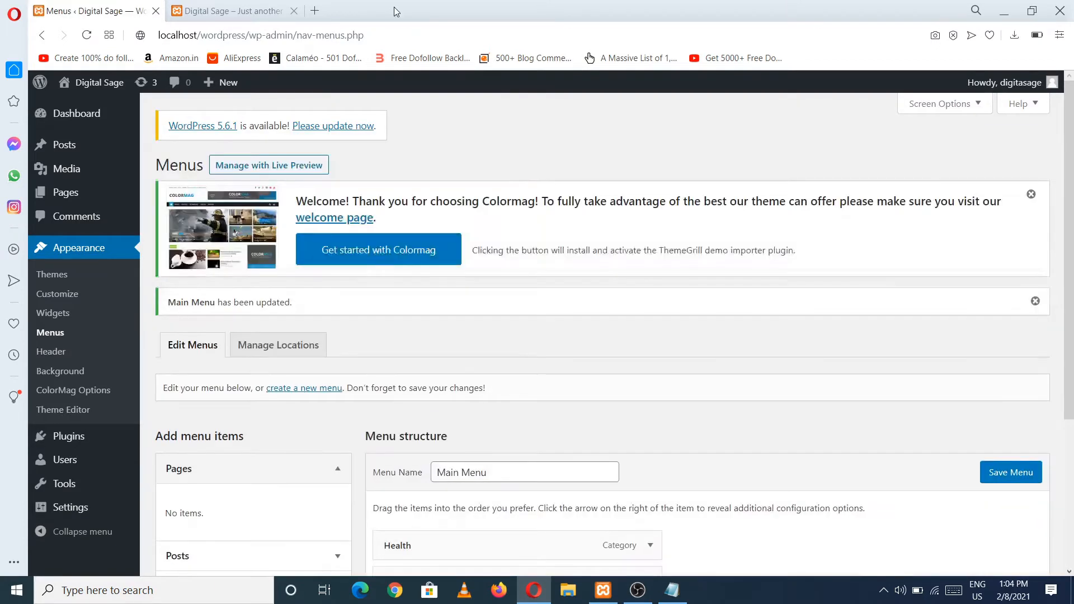
Step: Reload the site's front end and check the navigation bar below the header for the menu items
click(196, 10)
click(102, 15)
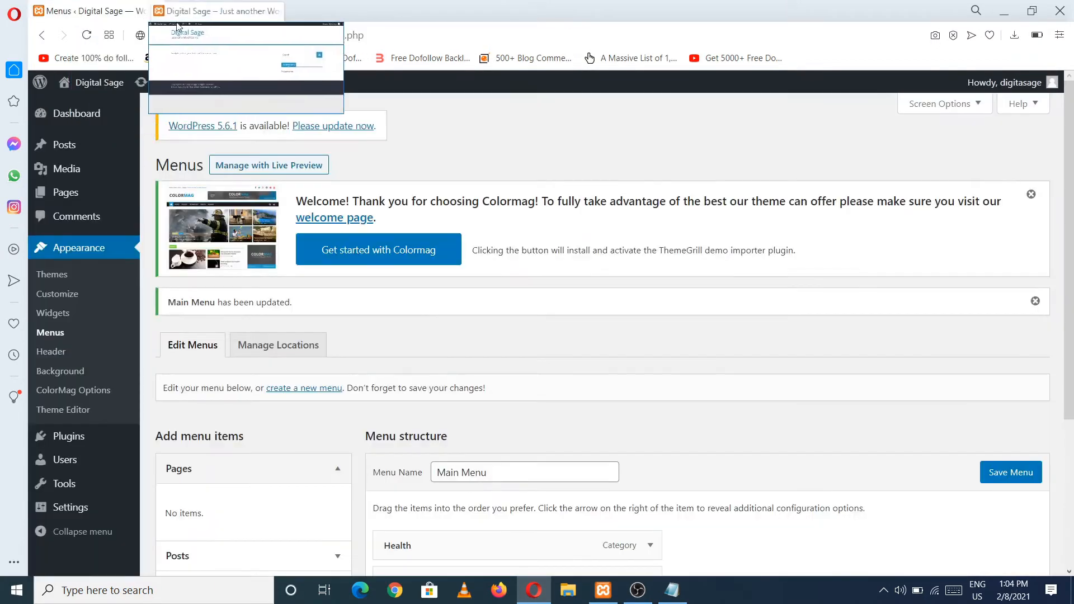
click(211, 15)
click(87, 35)
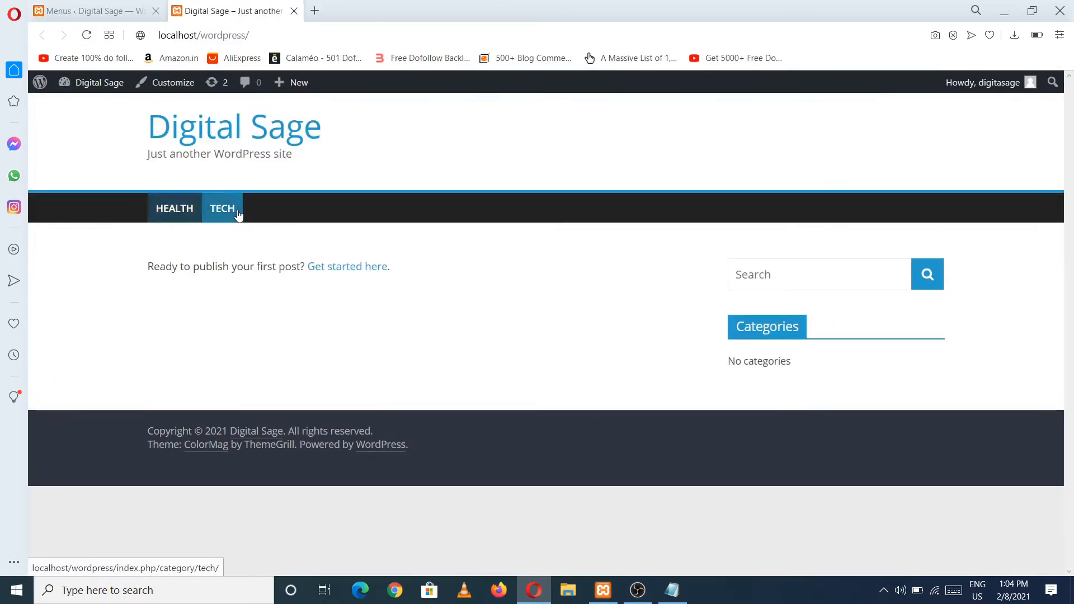
Step: Examine the Pages, Posts and Custom Links sources available for adding items to Main Menu
click(112, 10)
scroll(921, 359, down, 3)
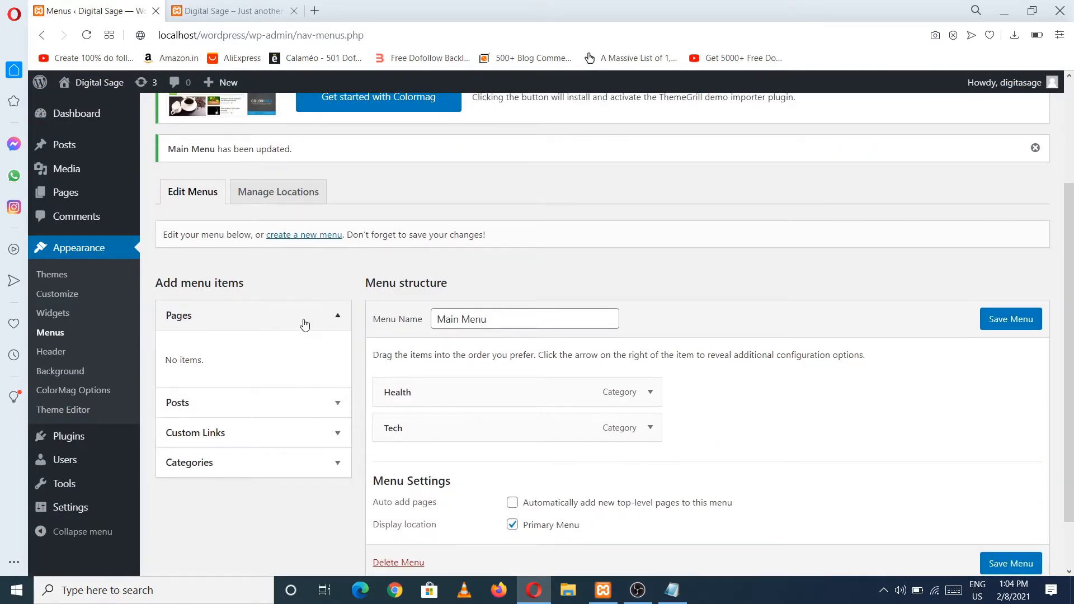
click(334, 317)
click(333, 317)
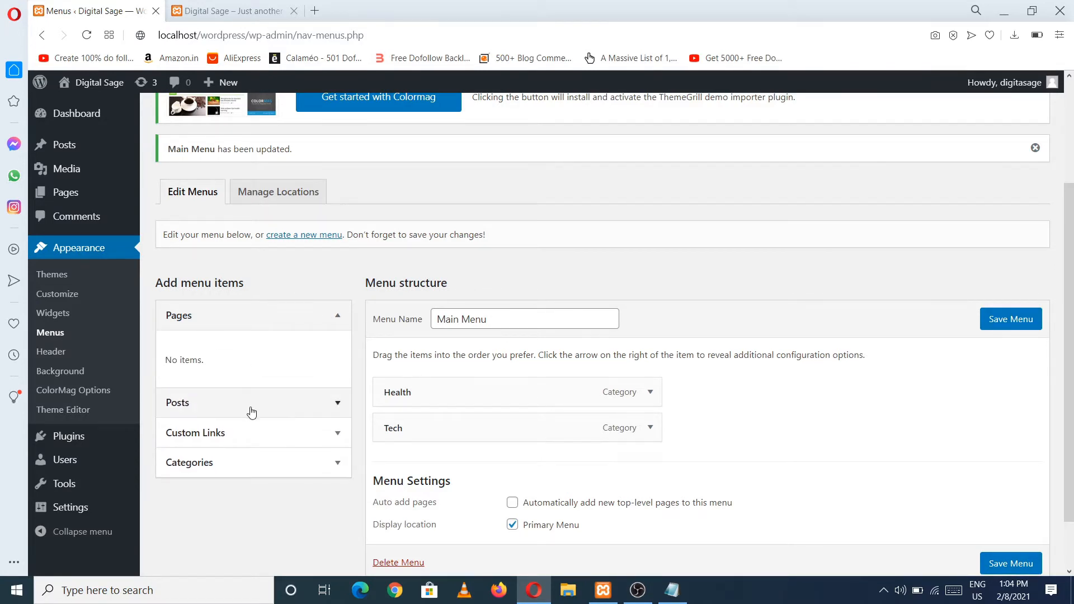
click(251, 412)
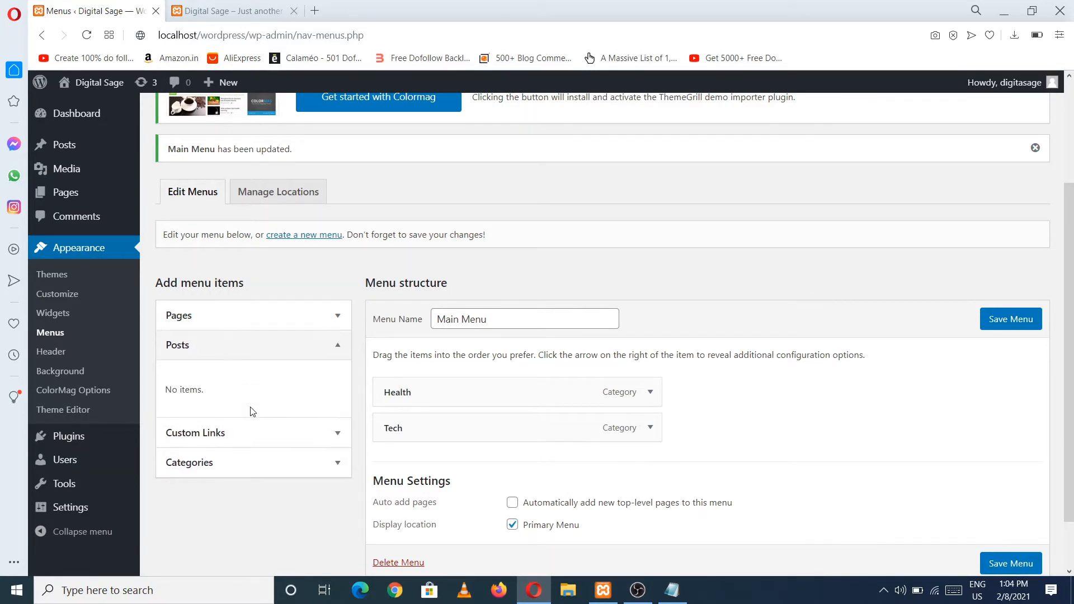
click(267, 432)
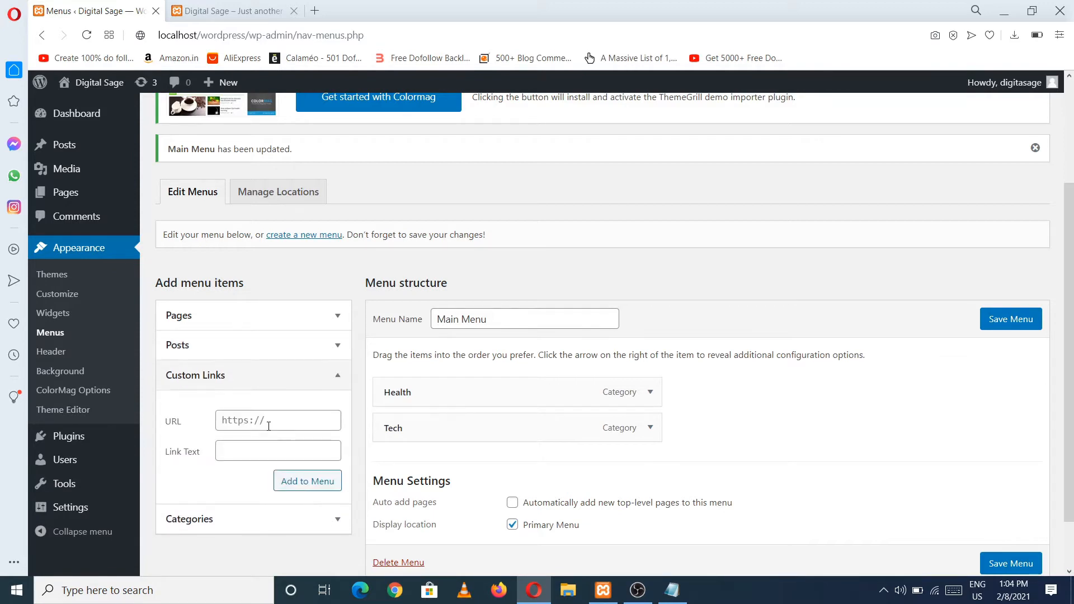
Step: Add a custom link to Main Menu with the URL # and the link text Home
click(249, 426)
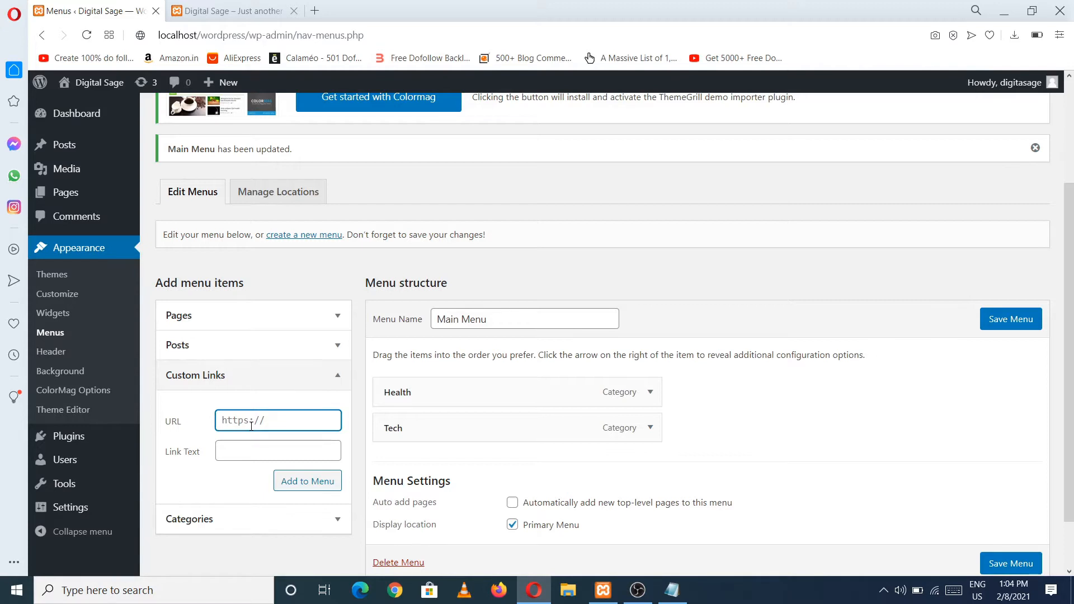
text(#)
click(261, 455)
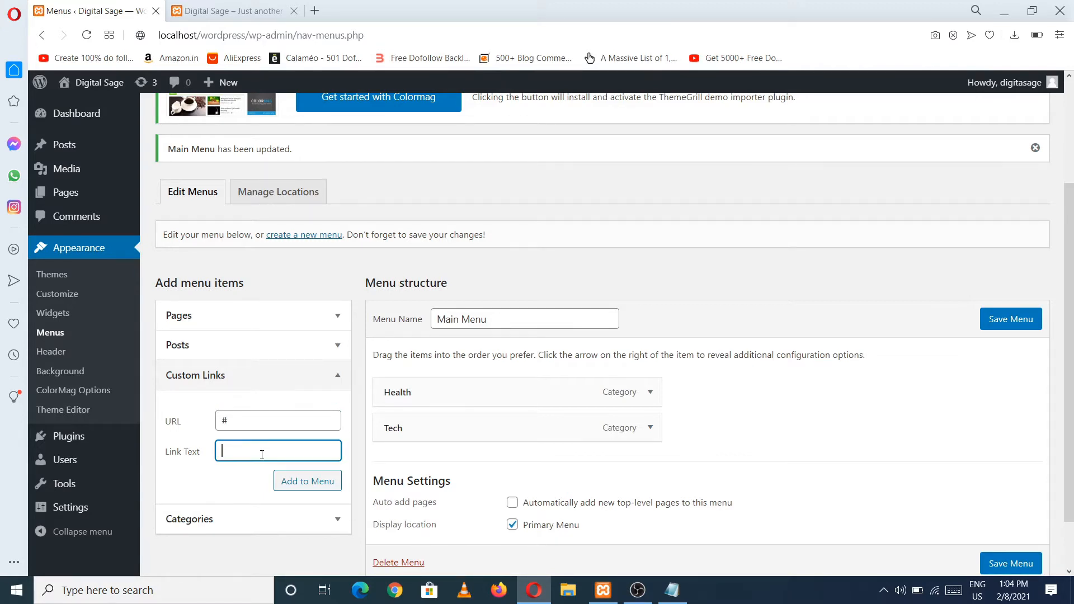
click(284, 482)
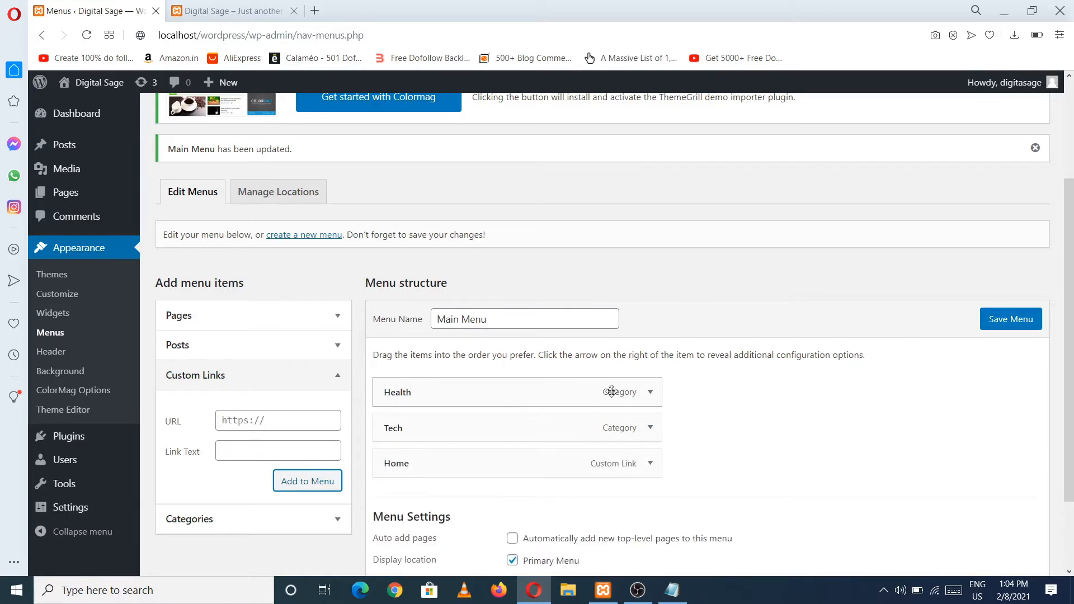
Step: Move the Home item above Health and Tech in Main Menu and save the menu
scroll(770, 376, down, 1)
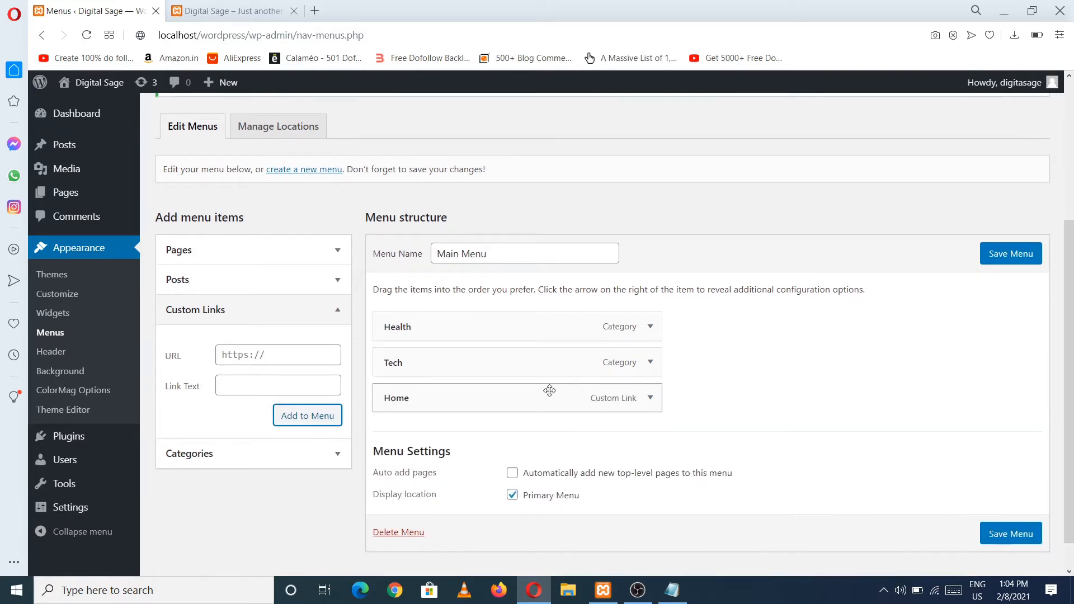
mouse_move(479, 401)
mouse_down()
mouse_move(460, 341)
mouse_move(475, 328)
mouse_up()
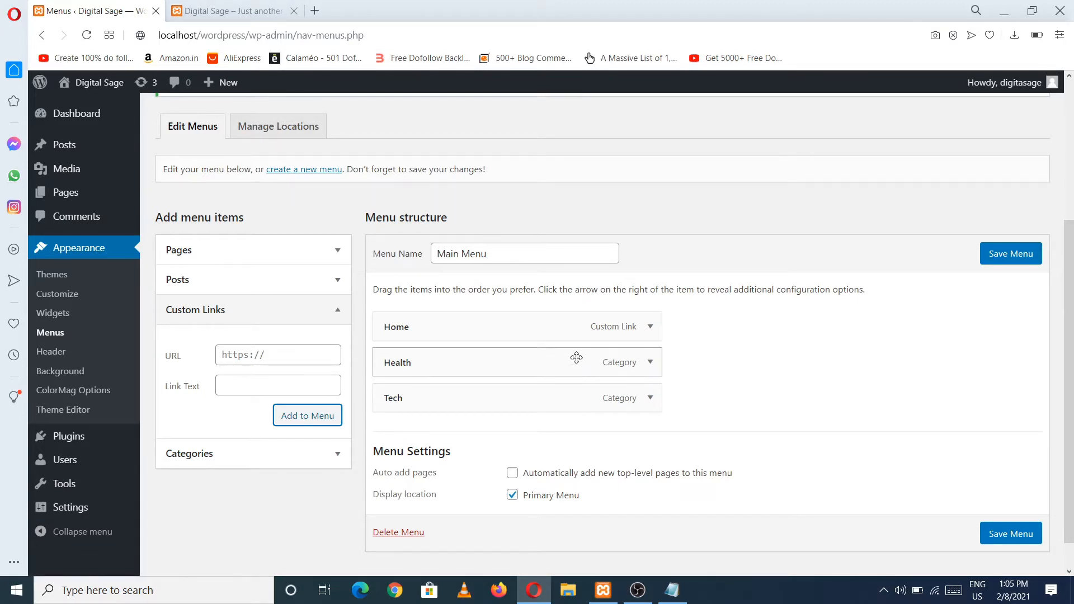
mouse_move(576, 357)
mouse_down()
mouse_move(566, 319)
mouse_move(588, 364)
mouse_move(571, 367)
mouse_move(578, 357)
mouse_move(581, 396)
mouse_up()
click(1004, 253)
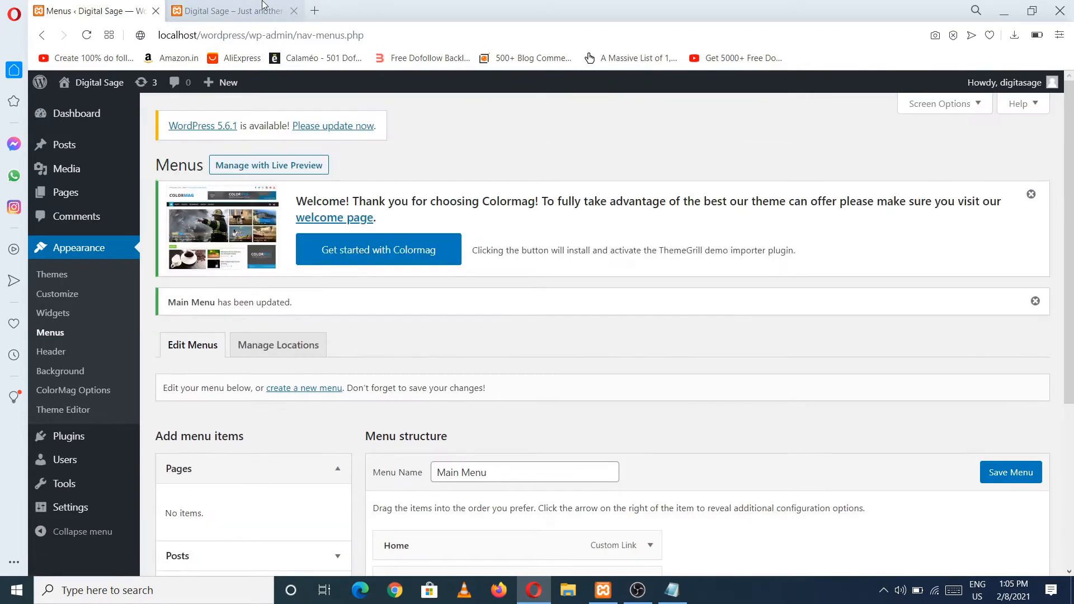
Step: Reload the site's front end and check the Home item and the item order in the navigation bar
click(232, 11)
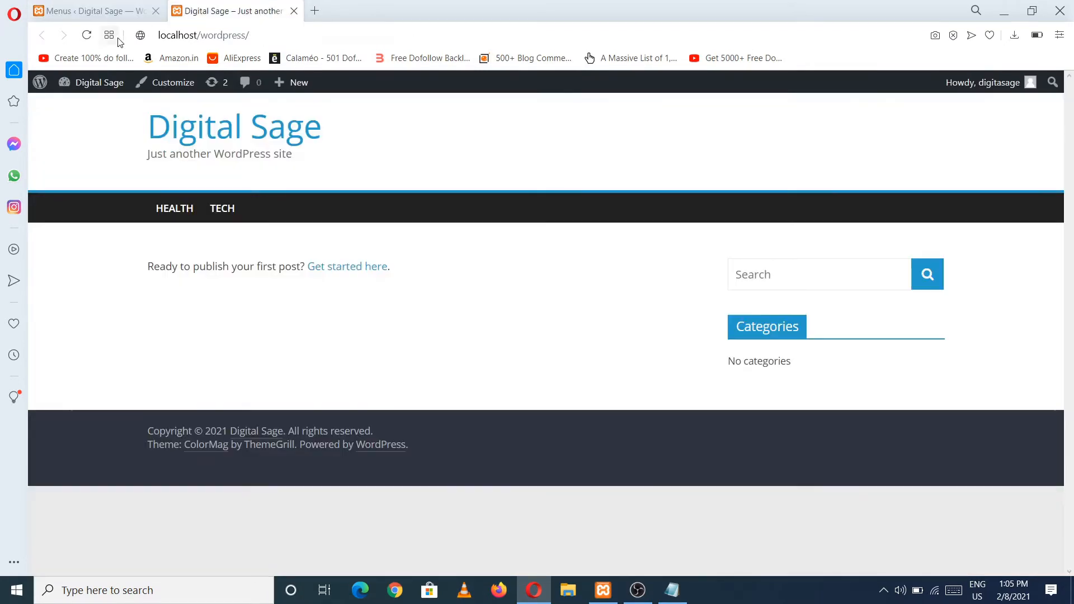
click(86, 36)
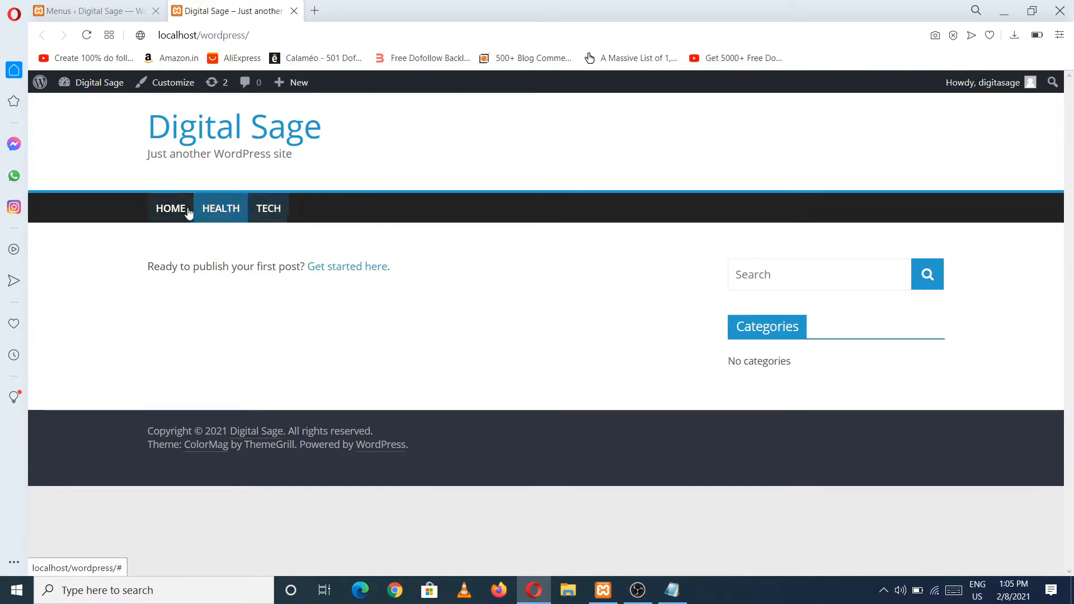
click(103, 10)
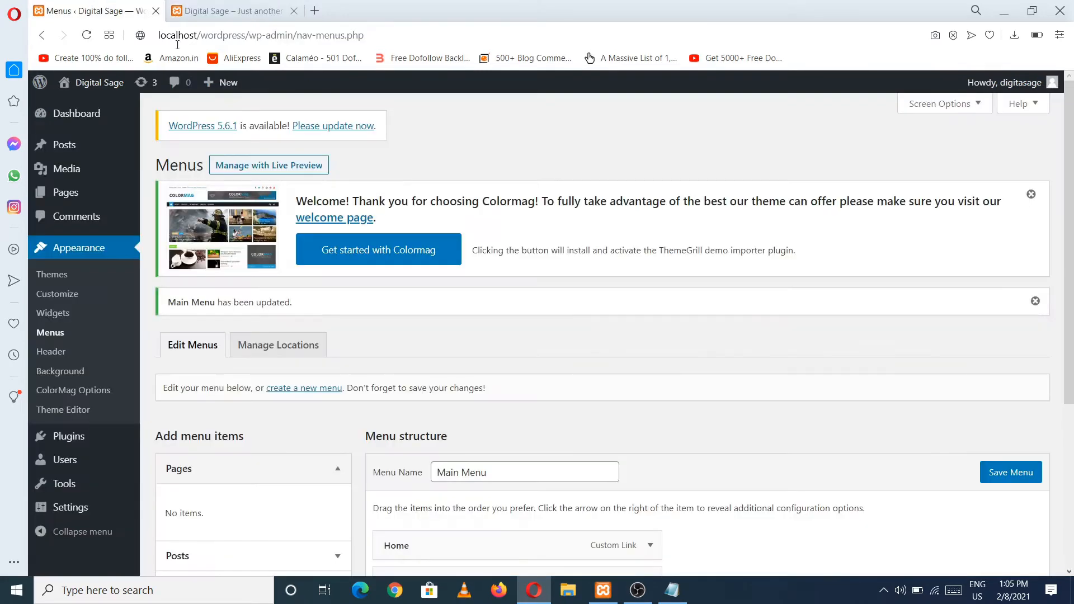
scroll(892, 240, down, 3)
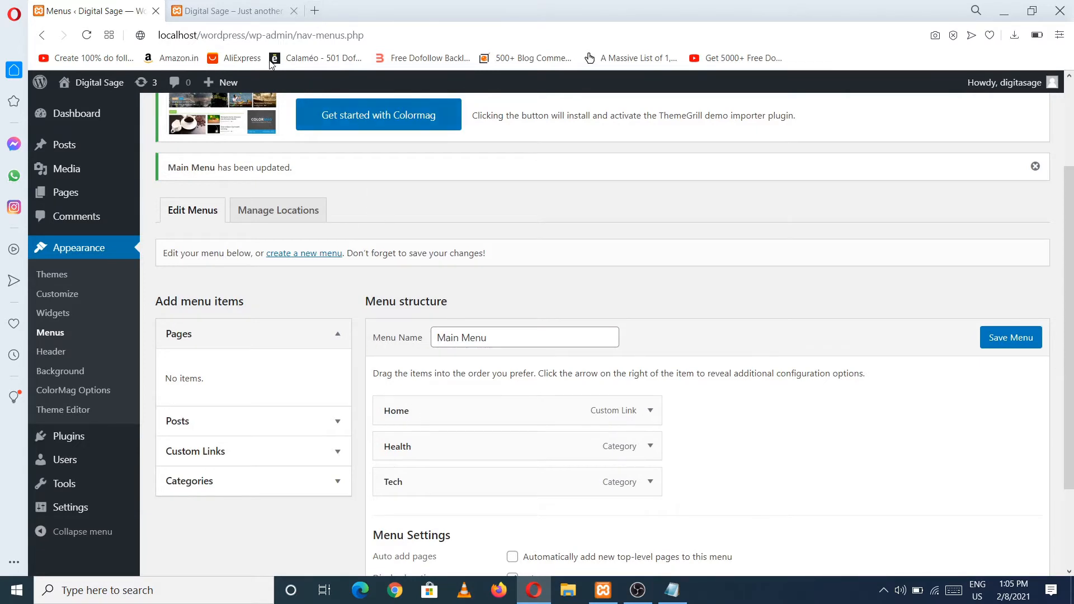
click(227, 5)
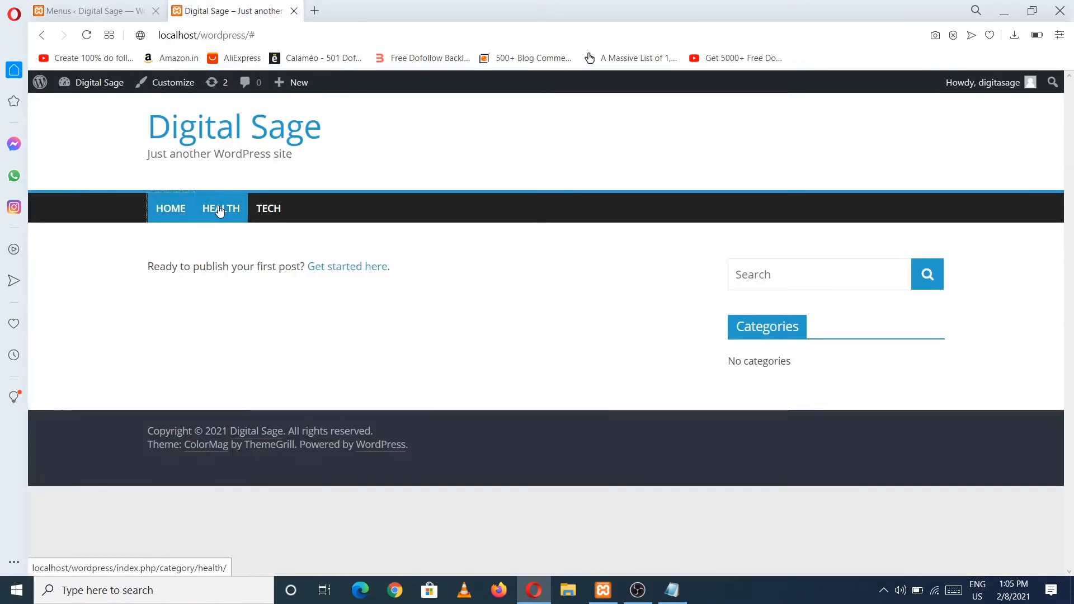
Step: Nest Tech as a sub item under Health in Main Menu and save the menu
click(131, 3)
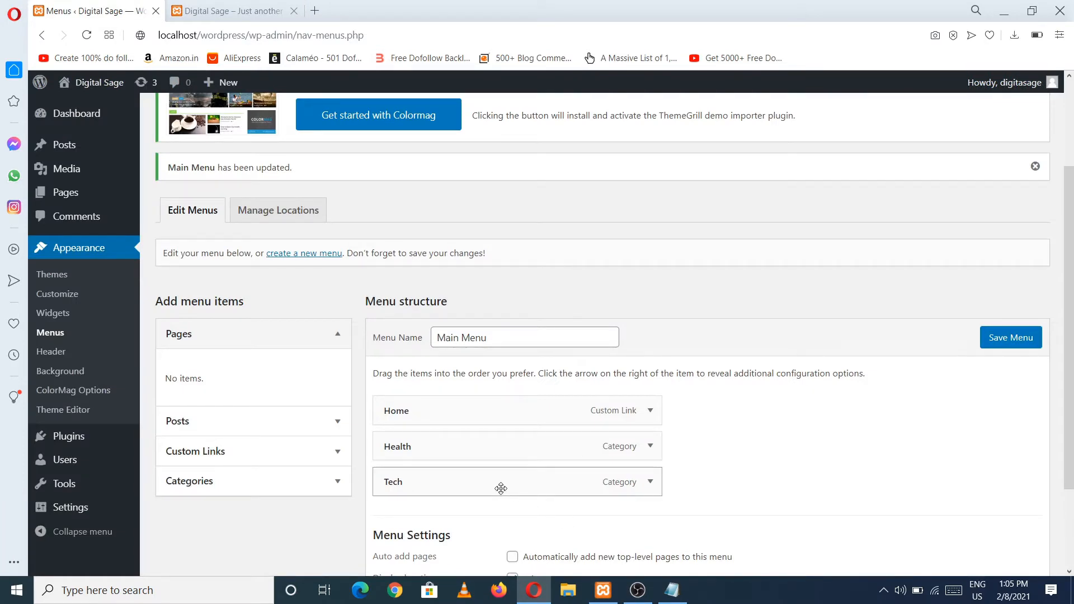
drag(501, 489, 549, 483)
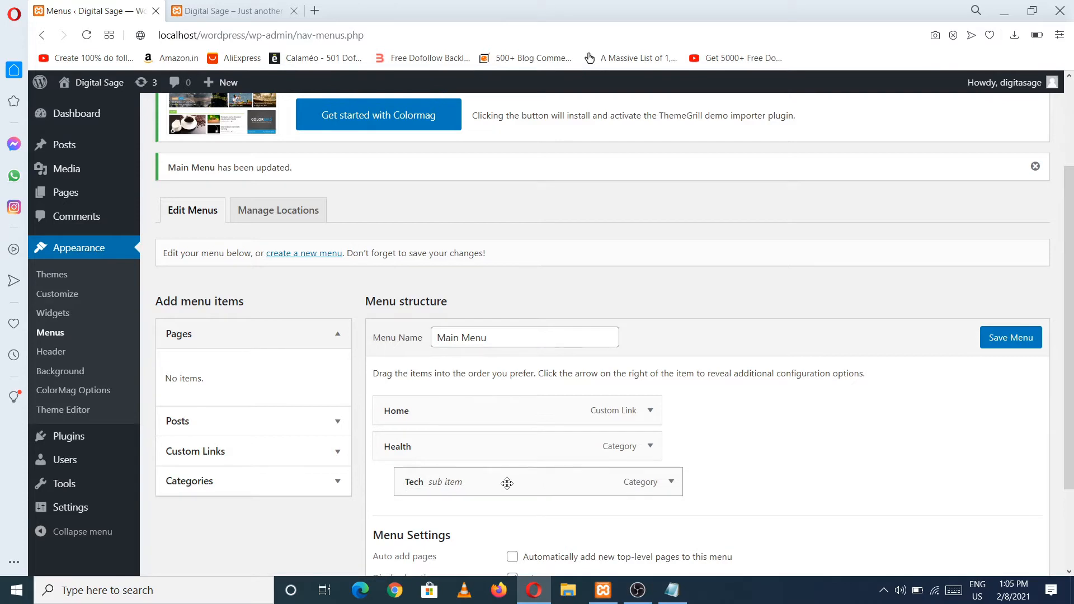
click(993, 339)
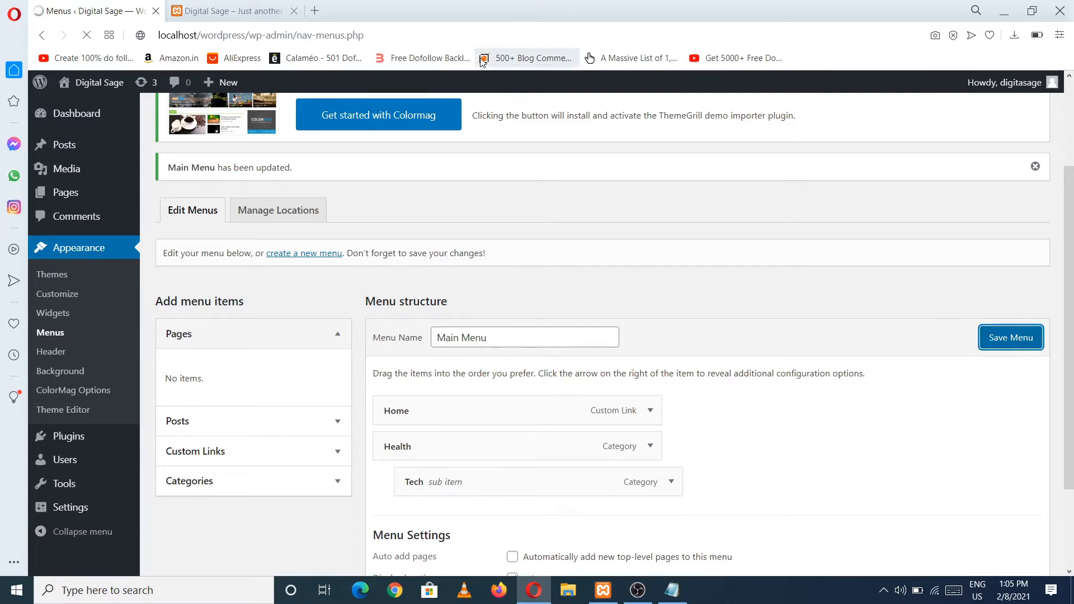
Step: Reload the site's front end and check the Health item's dropdown for the nested Tech entry
click(213, 10)
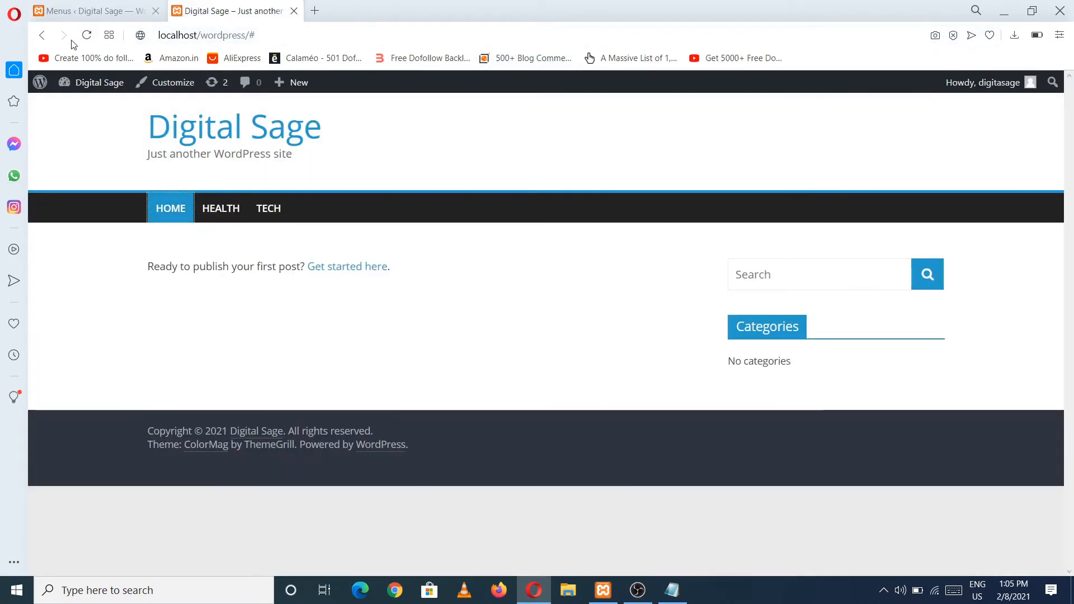
click(87, 34)
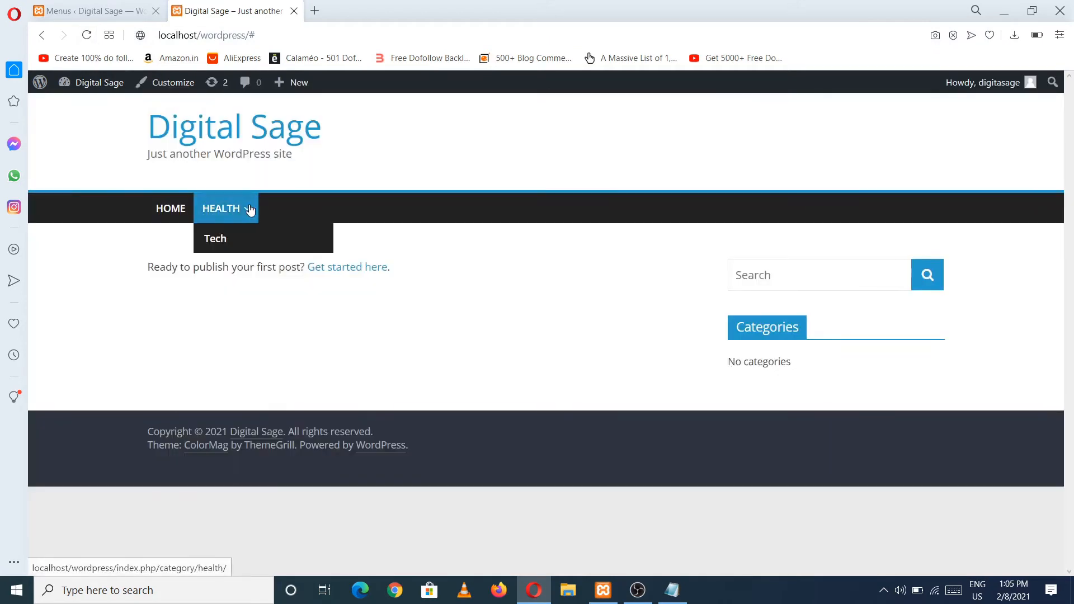
mouse_move(244, 211)
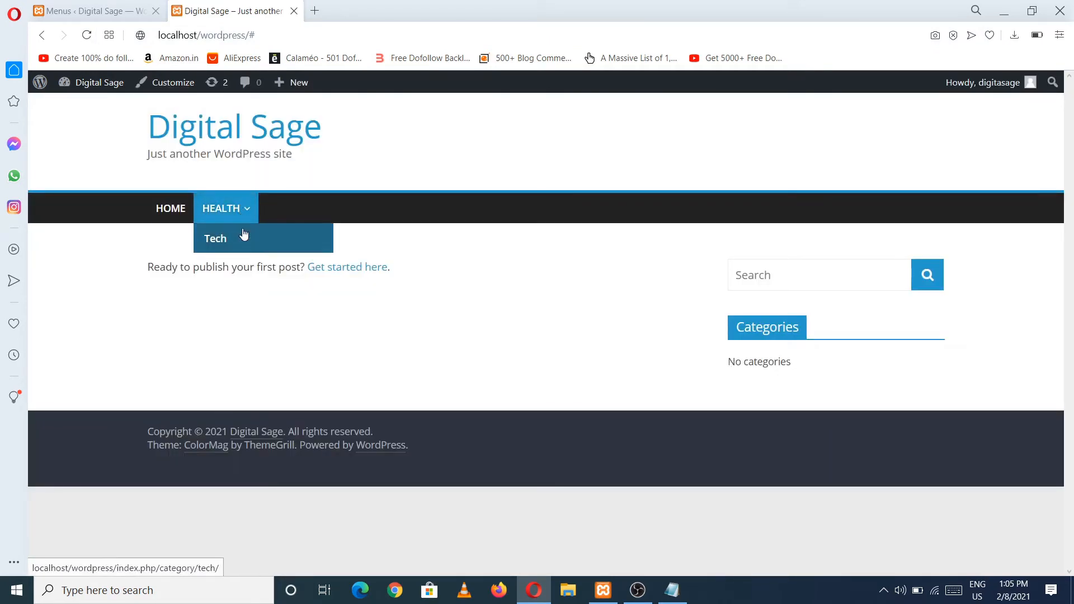
Step: Move Tech back to the top level of Main Menu and save the menu
click(96, 5)
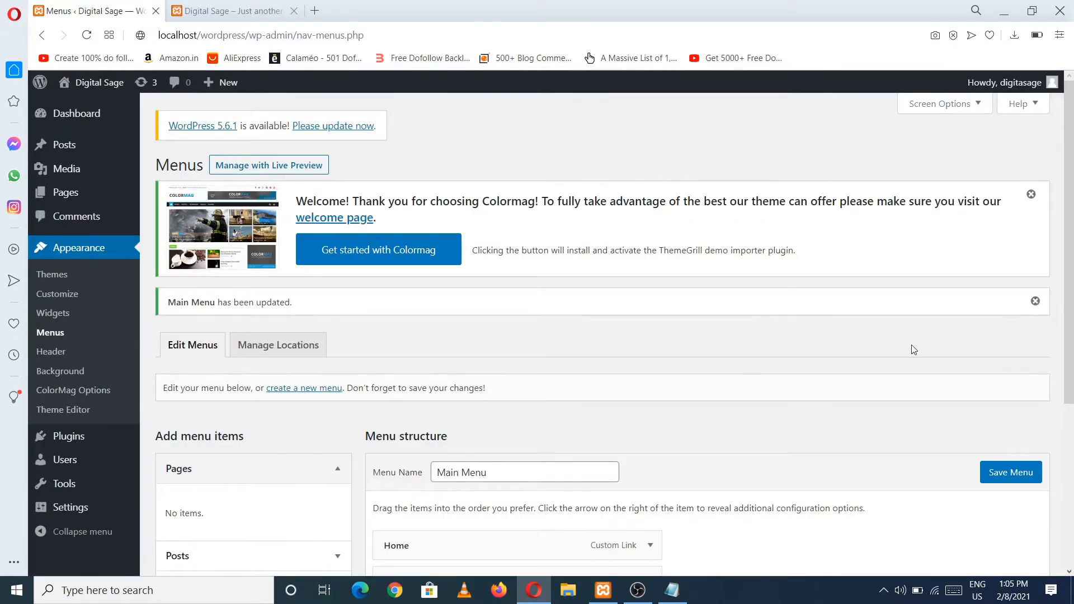
scroll(645, 475, down, 3)
mouse_move(588, 445)
mouse_down()
mouse_move(541, 436)
mouse_move(554, 437)
mouse_up()
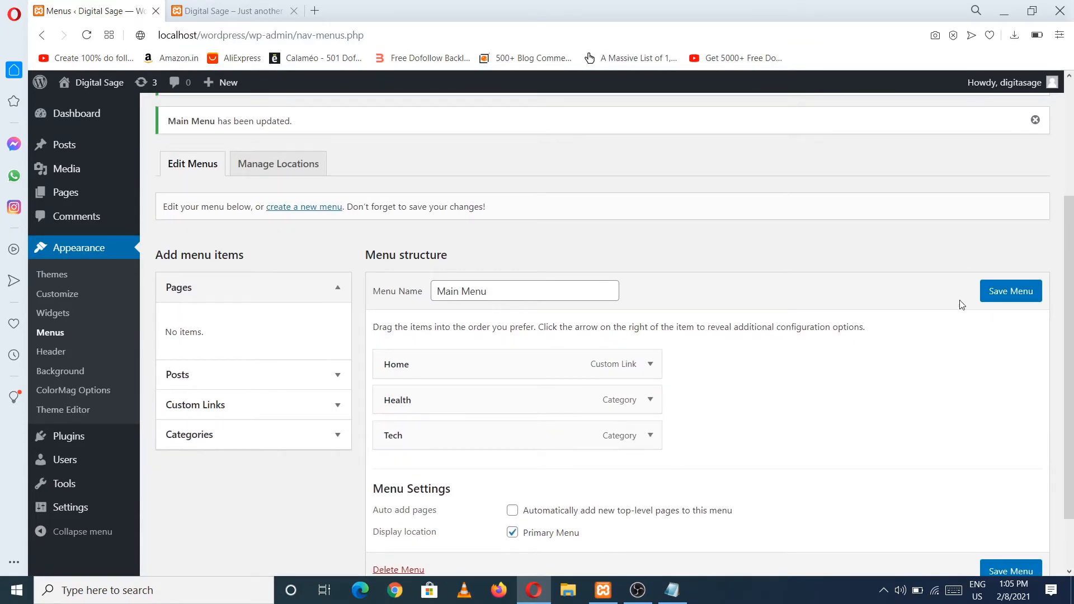
click(998, 293)
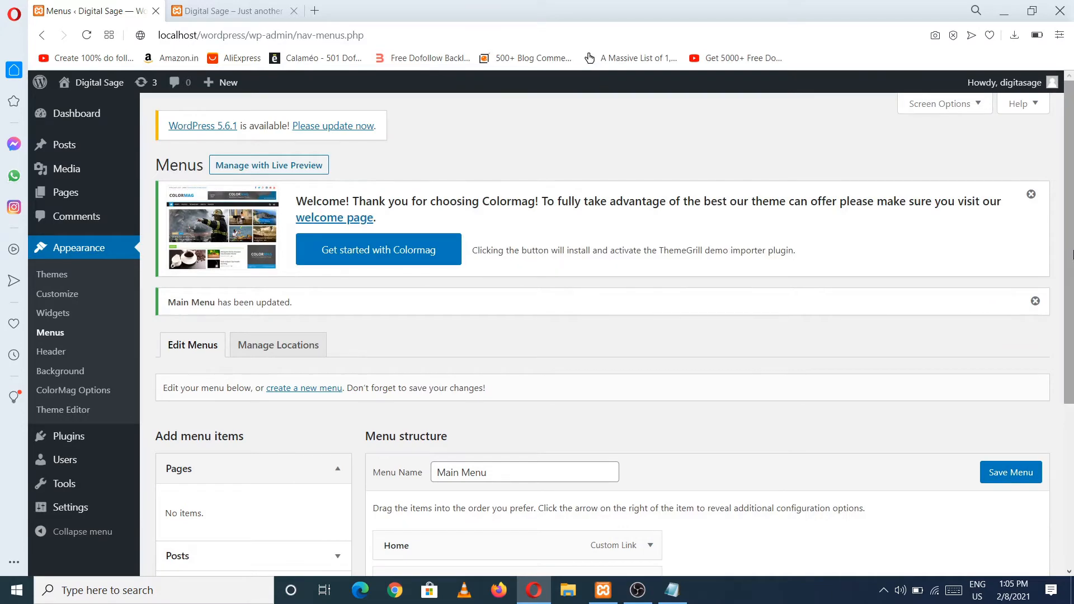
scroll(1069, 317, down, 3)
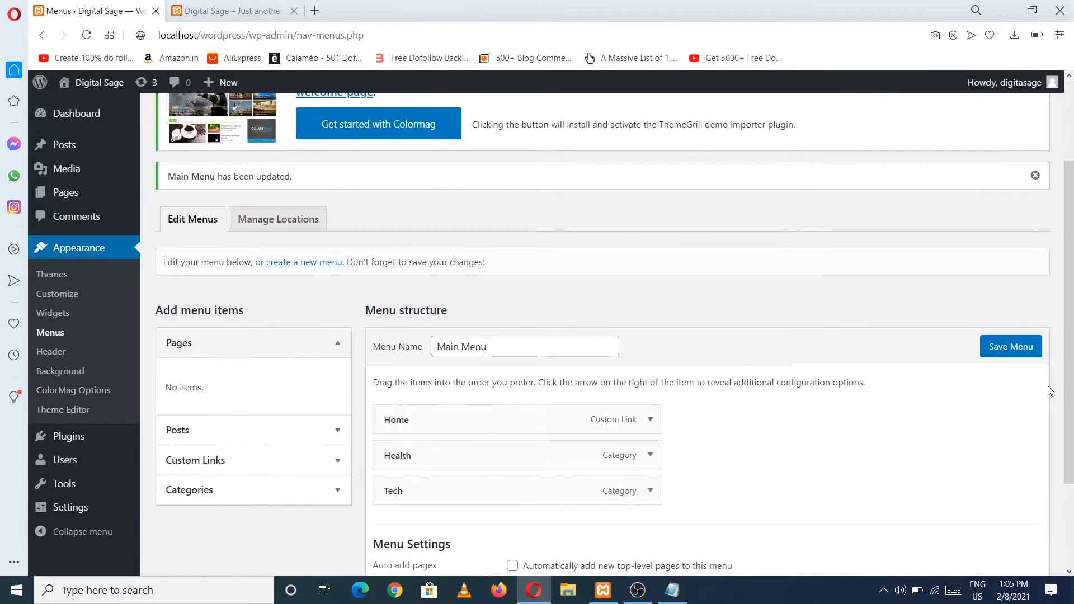
click(1000, 348)
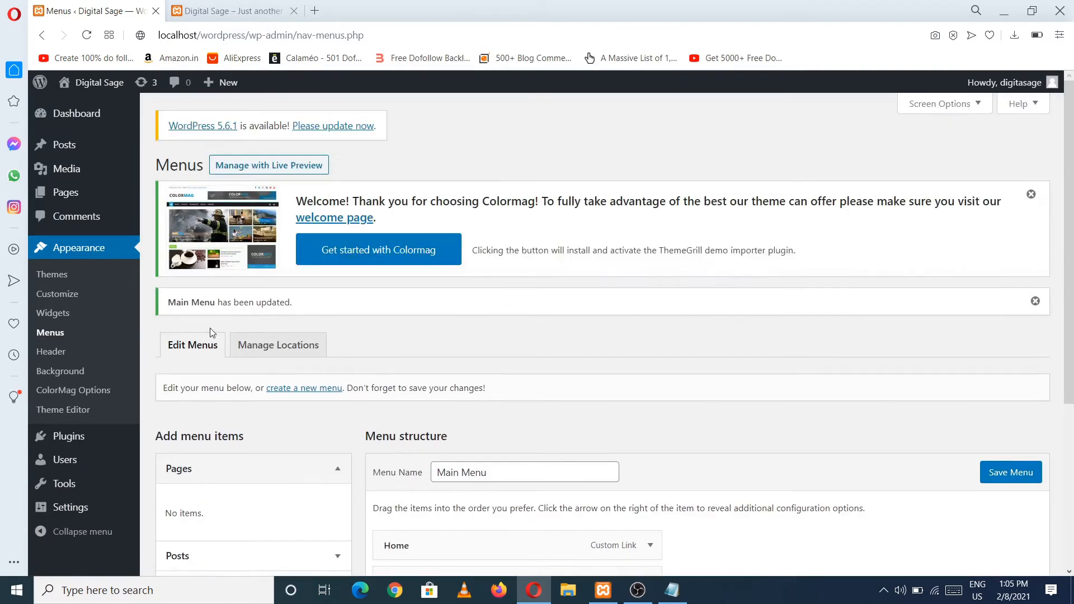
Step: Look at the theme's Header Media settings and leave the customizer without publishing
click(58, 353)
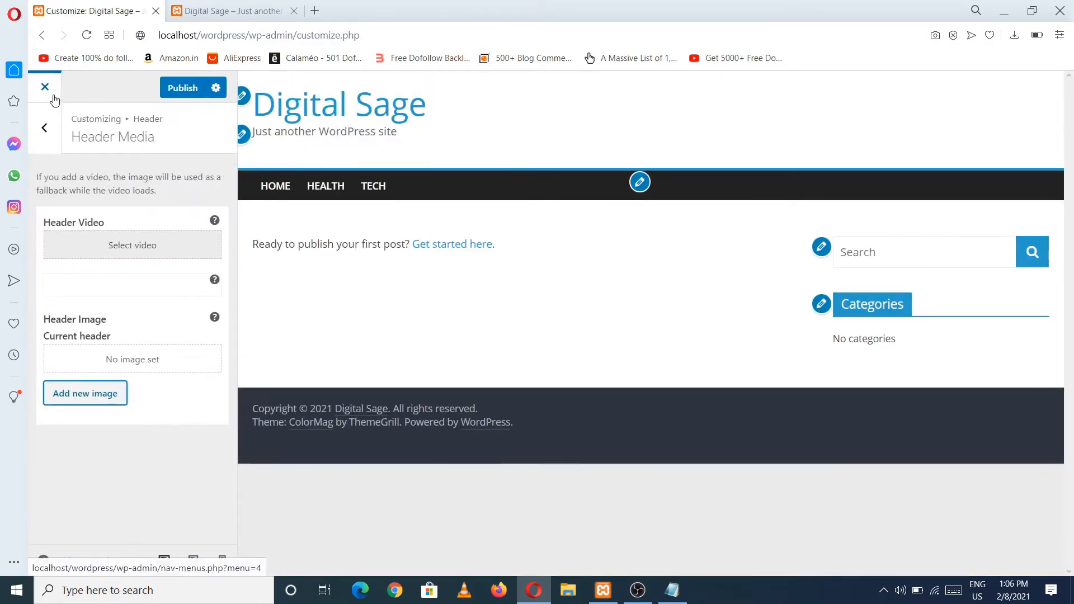
click(53, 97)
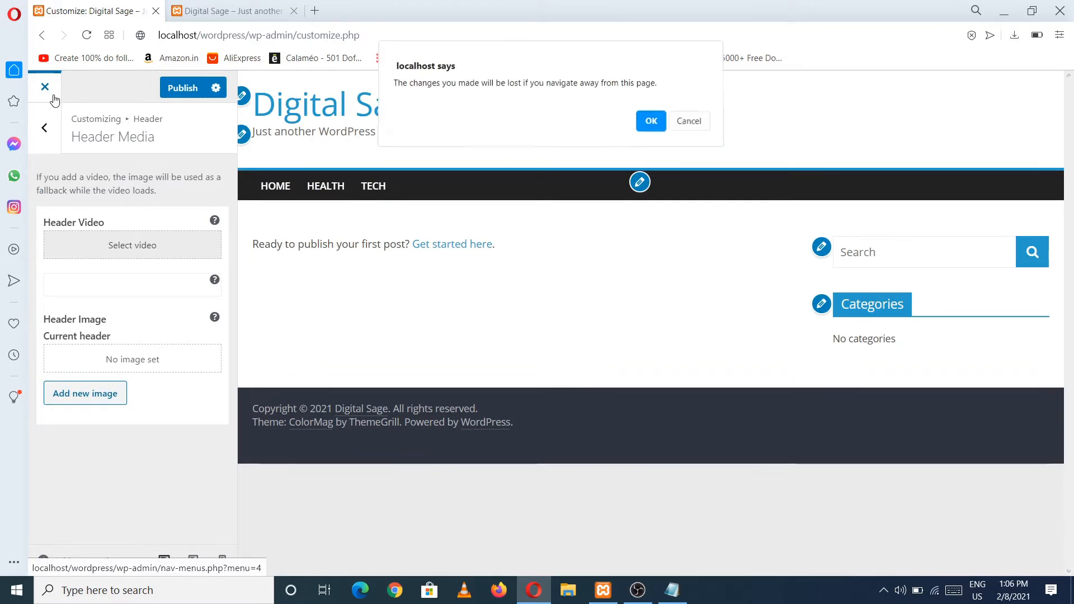
click(652, 123)
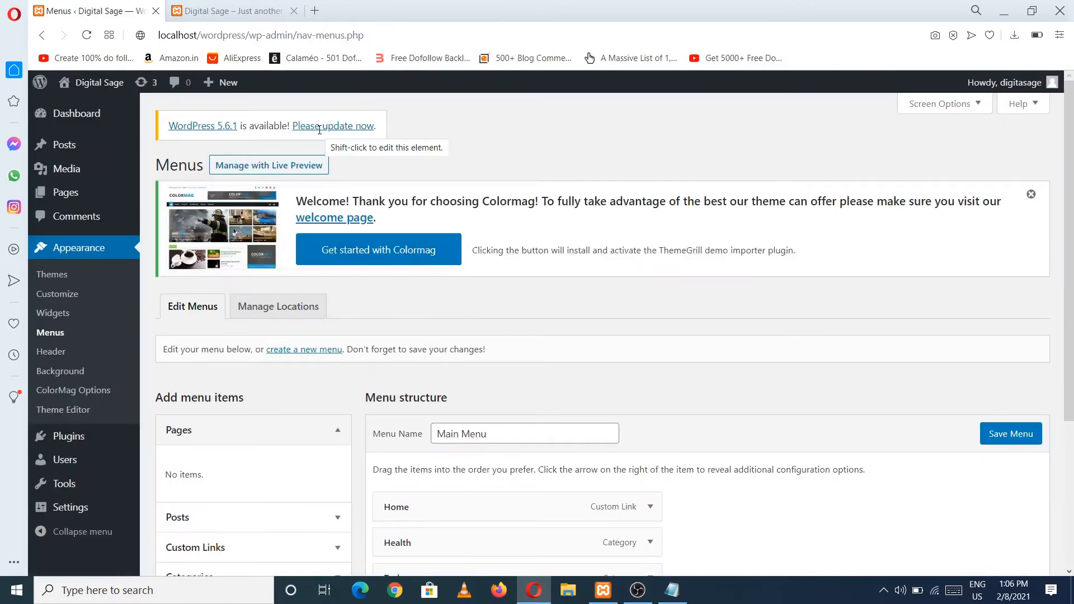
Step: Open the Theme Editor, accept its direct-editing warning and examine ColorMag's stylesheet and list of theme files
scroll(1071, 337, down, 3)
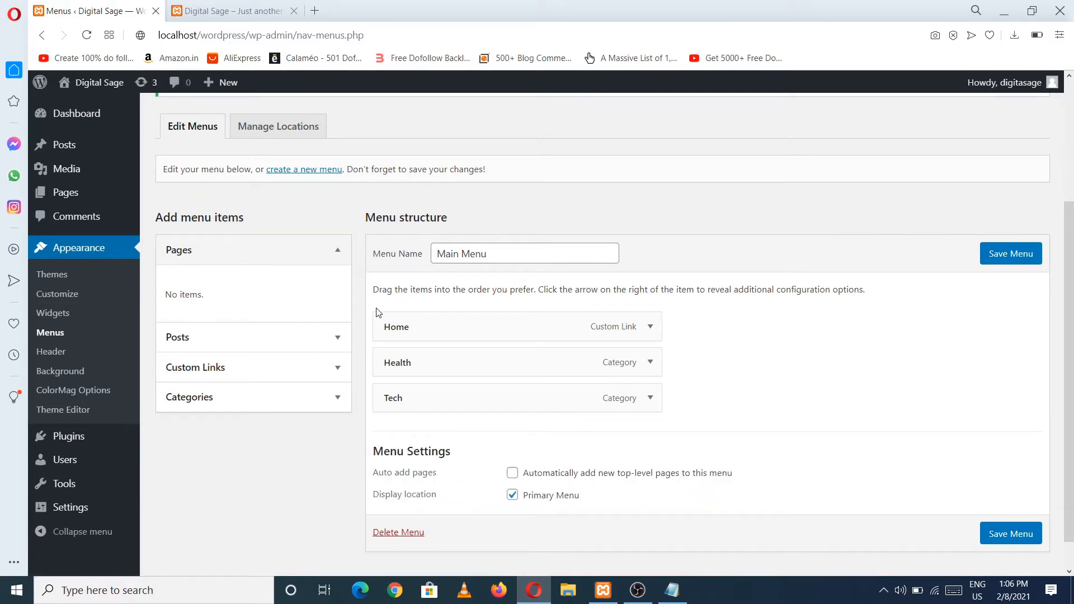
click(86, 413)
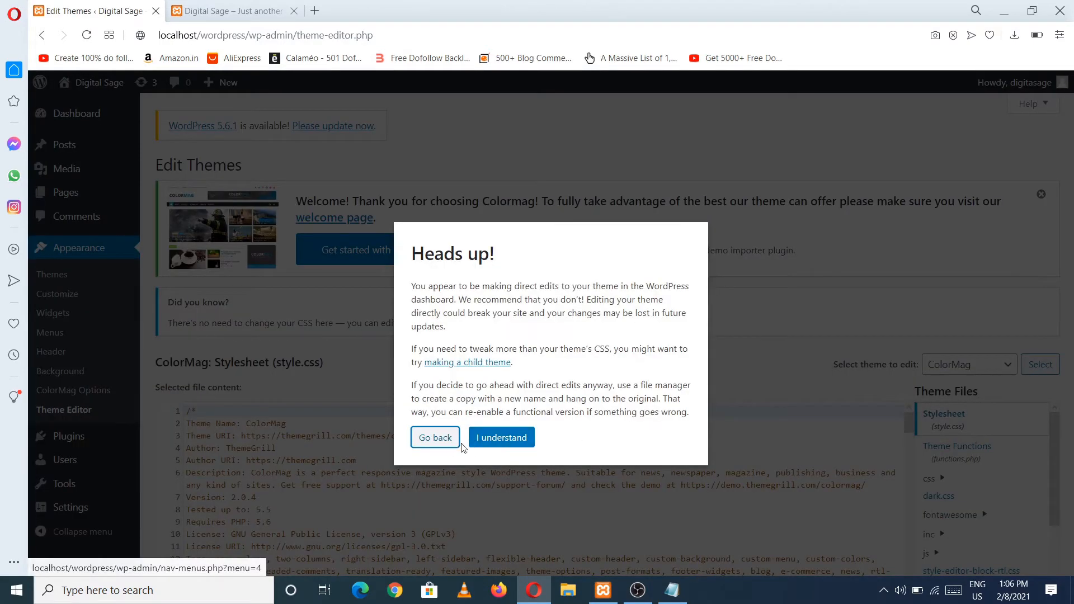
click(492, 440)
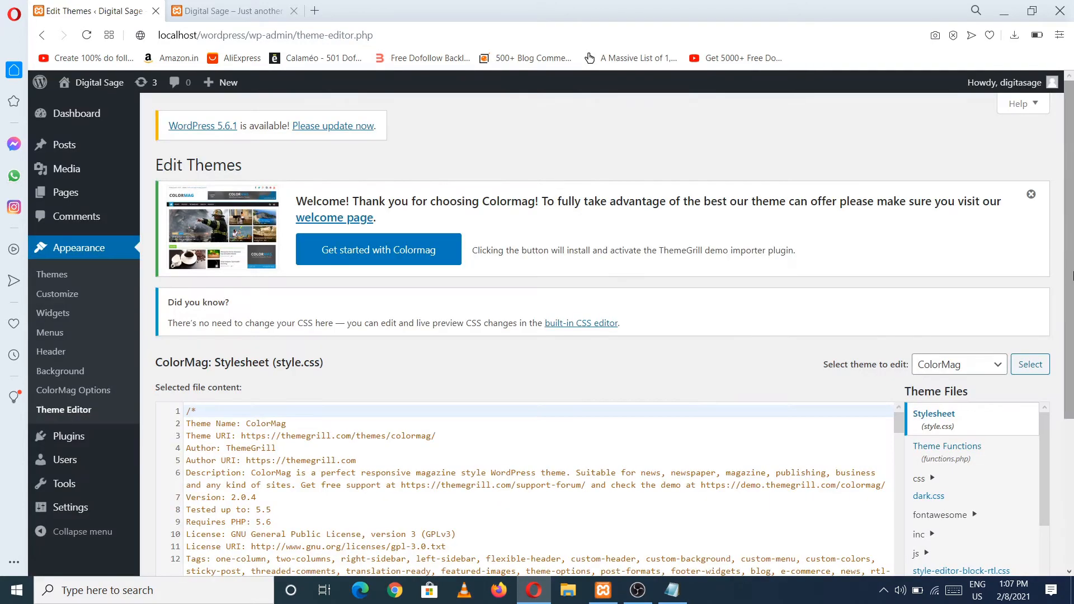
scroll(1071, 274, down, 3)
drag(1043, 314, 1047, 422)
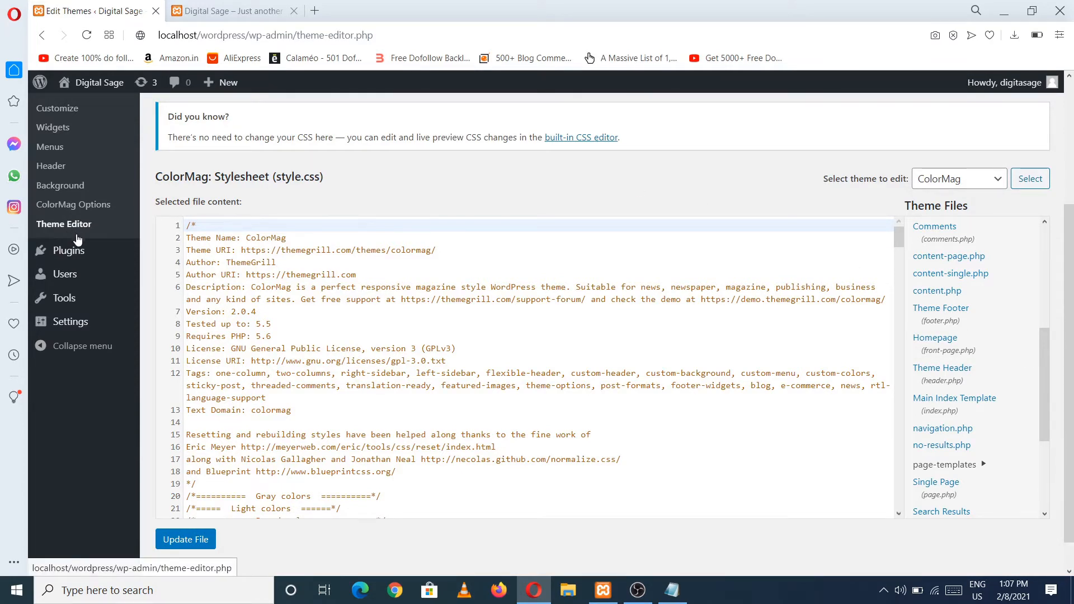
Step: Open the installed plugins list and review the plugins and their available actions
click(79, 257)
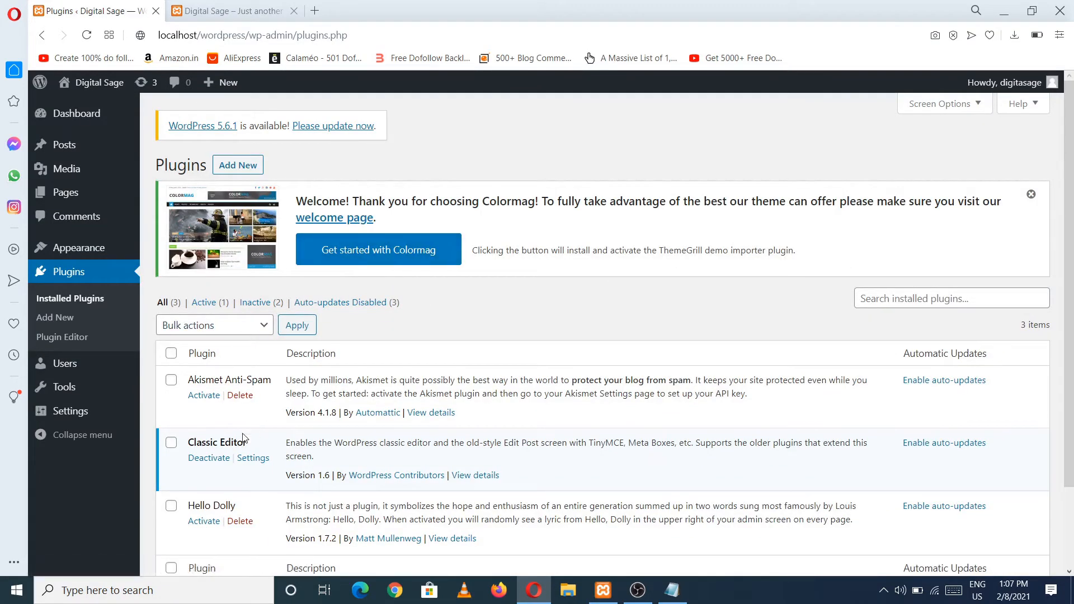
scroll(1072, 305, down, 1)
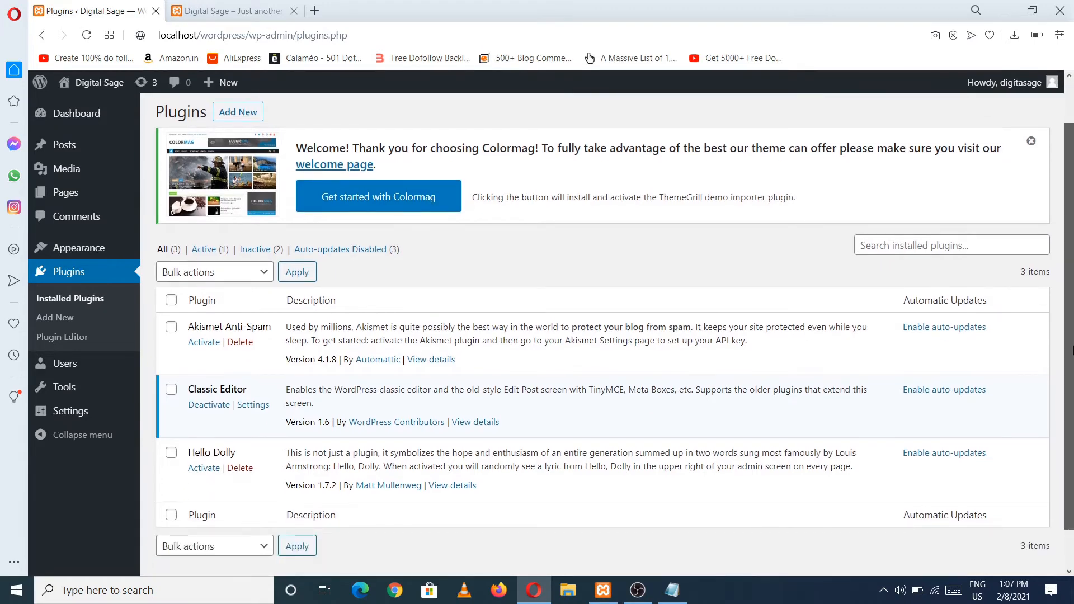
scroll(1072, 305, up, 1)
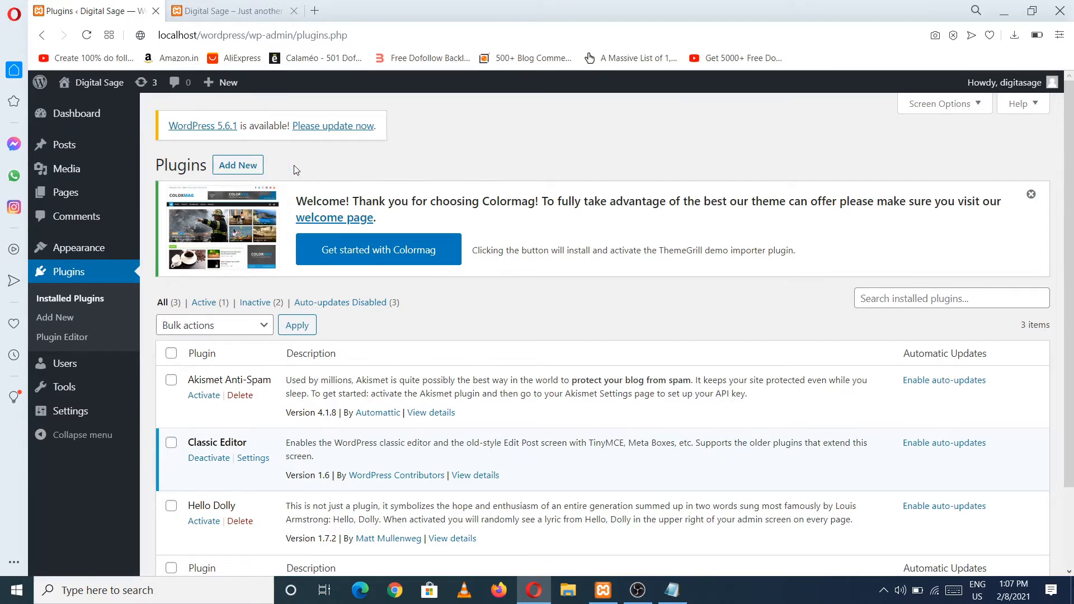
Step: Open the page for adding plugins, dismiss the ColorMag welcome notice and search for "contact"
click(256, 169)
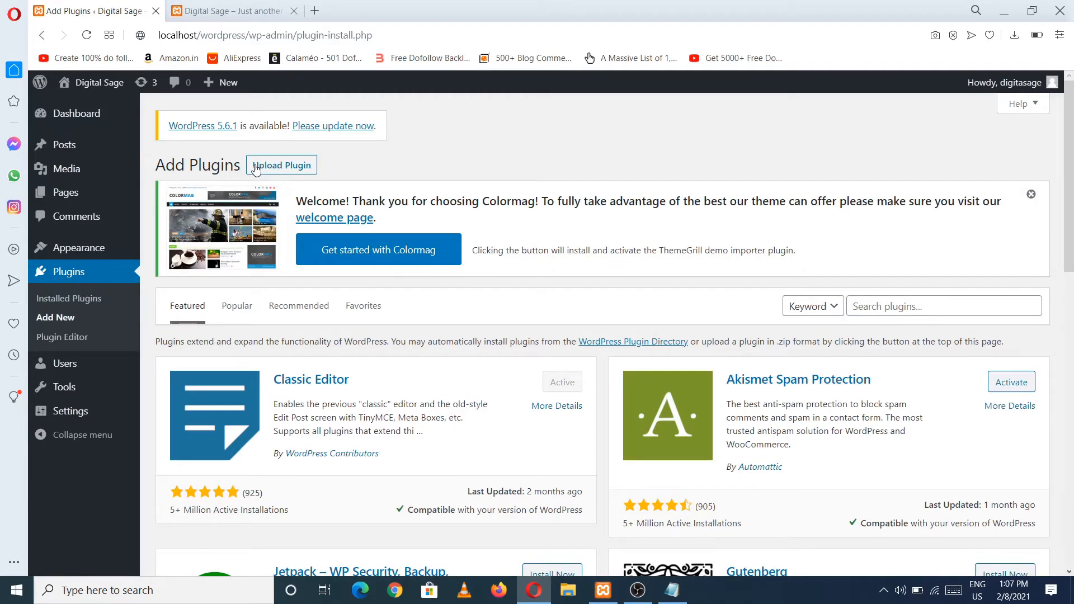
click(1035, 194)
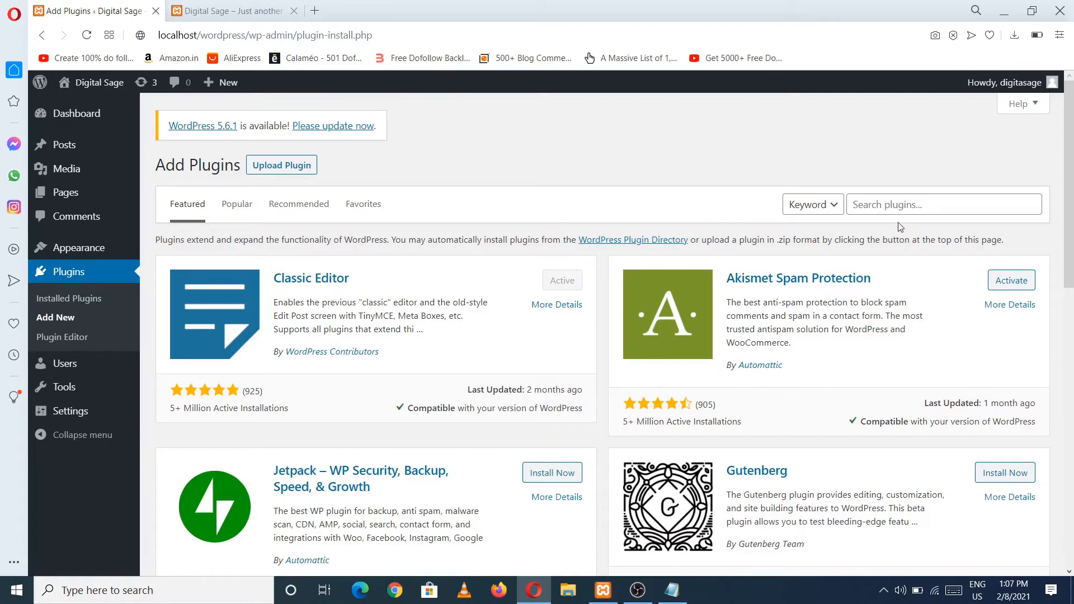
click(887, 207)
text(contact)
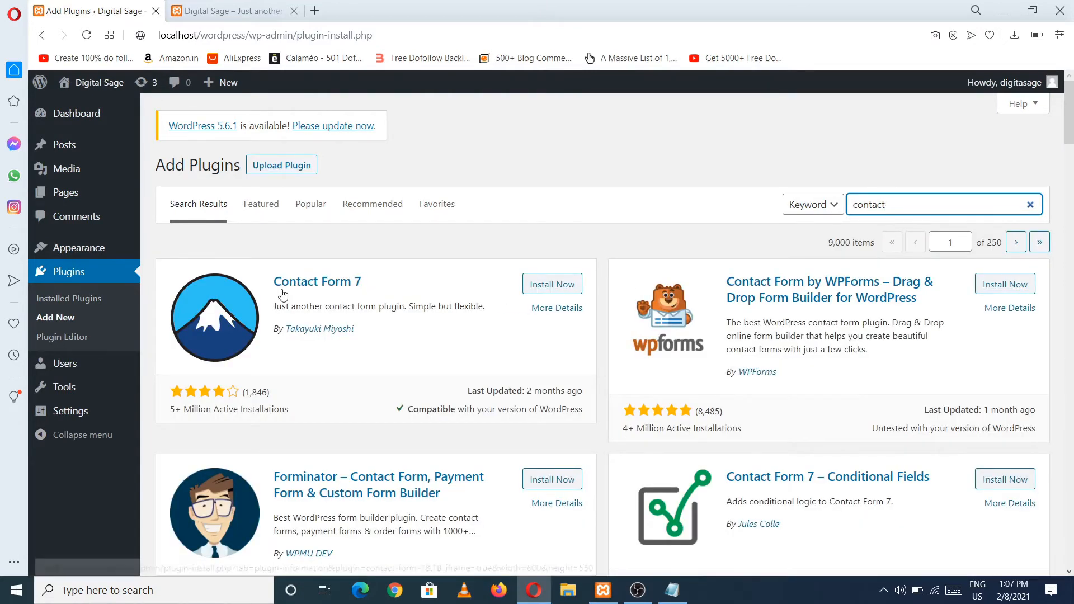
Step: Install the Contact Form 7 plugin from the search results and activate it
click(576, 286)
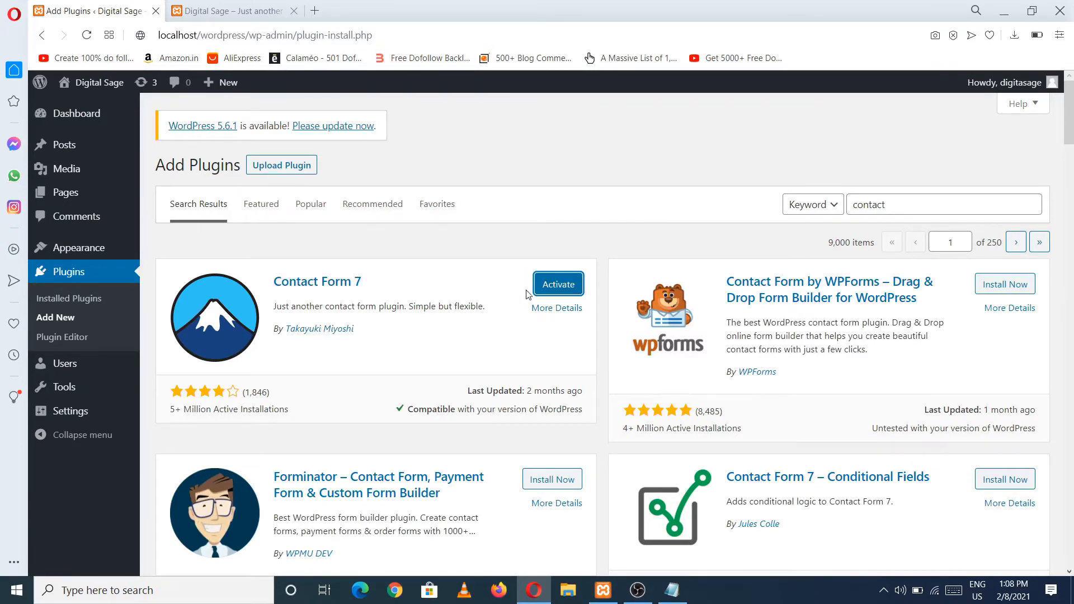
click(557, 285)
drag(902, 204, 855, 205)
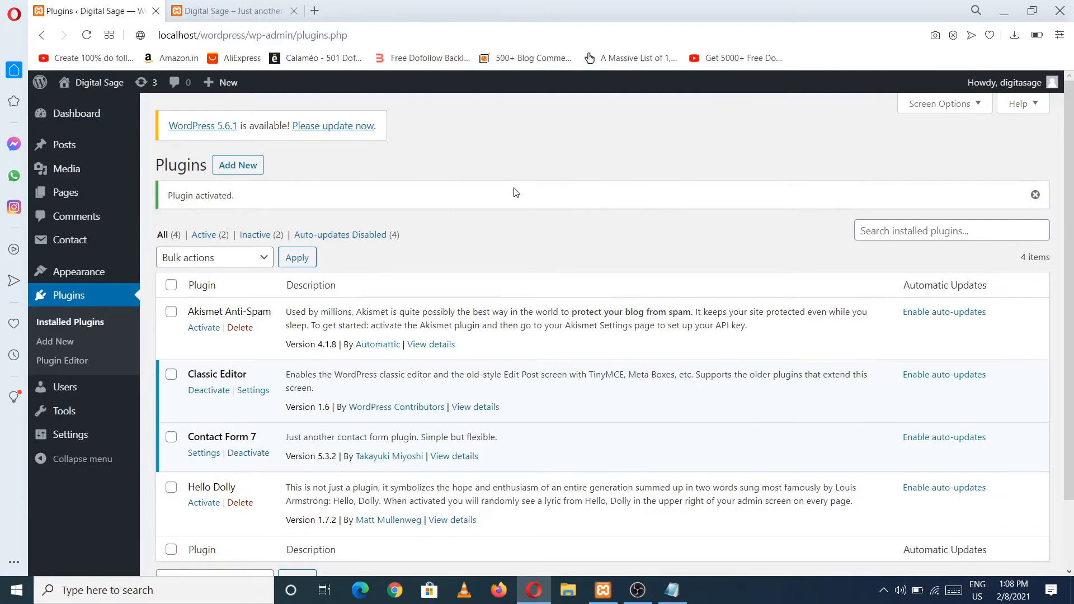
Step: Search the plugin directory for "addthis" and install WordPress Share Buttons Plugin – AddThis
click(227, 167)
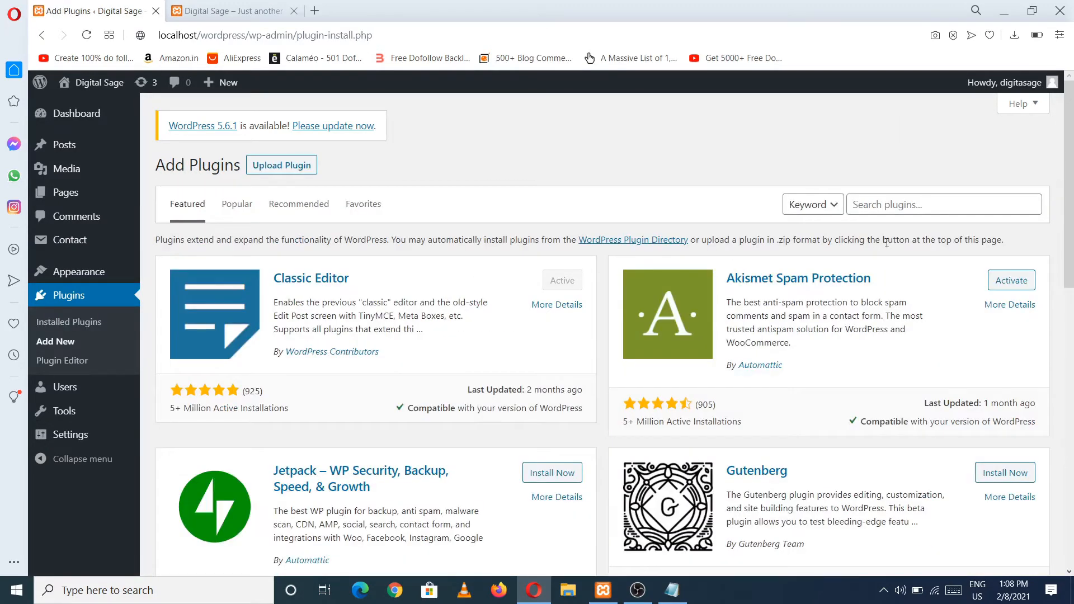
click(867, 206)
text(addthis)
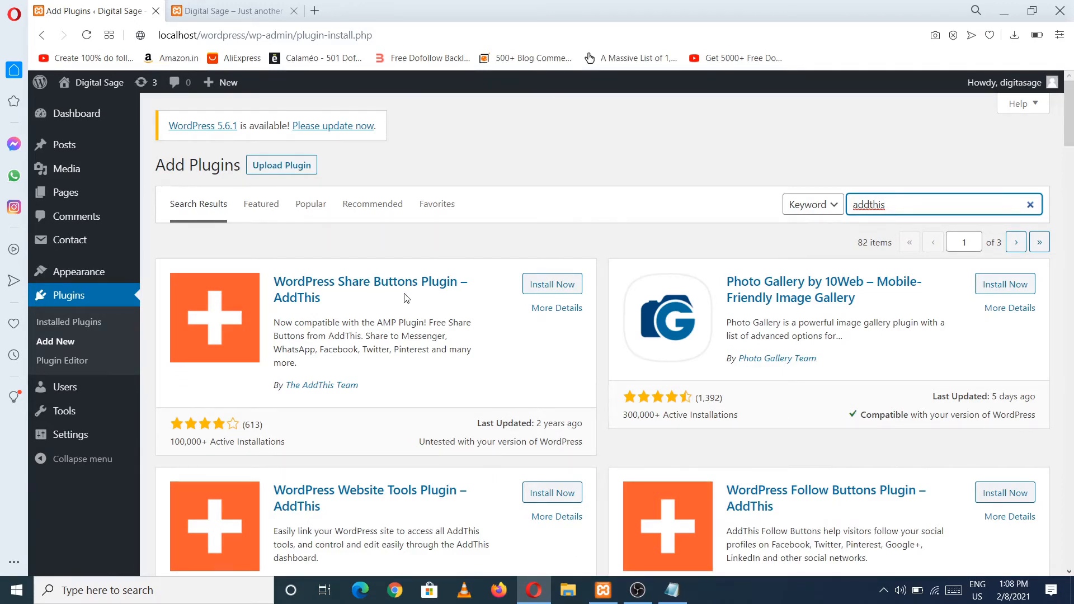
click(570, 289)
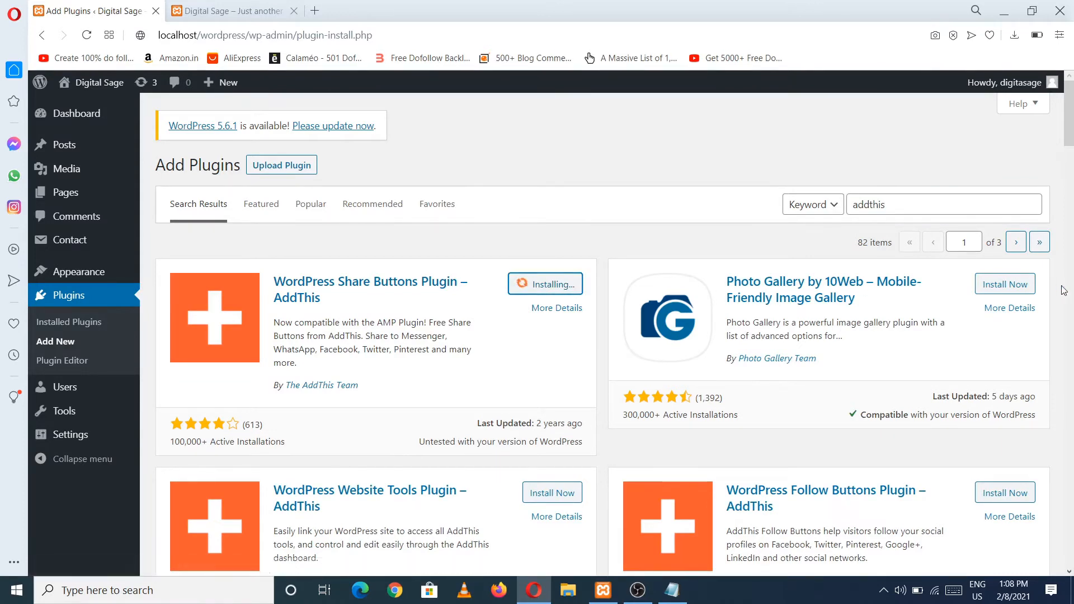
Step: Install and activate WordPress Follow Buttons Plugin – AddThis, staying on the page when an early Share Buttons activation prompts to leave
scroll(1072, 137, down, 2)
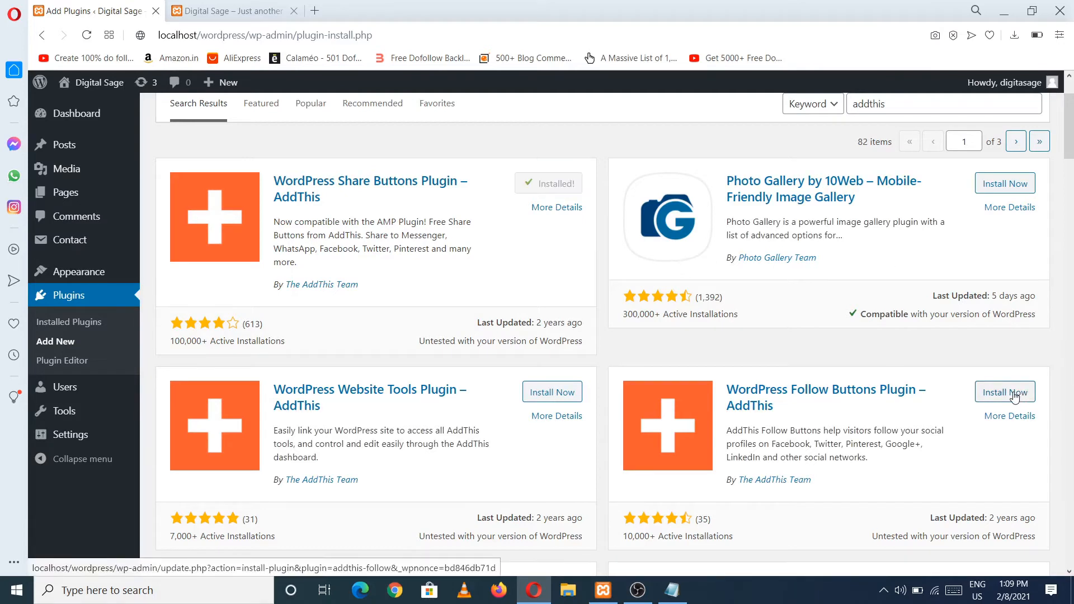
click(1016, 395)
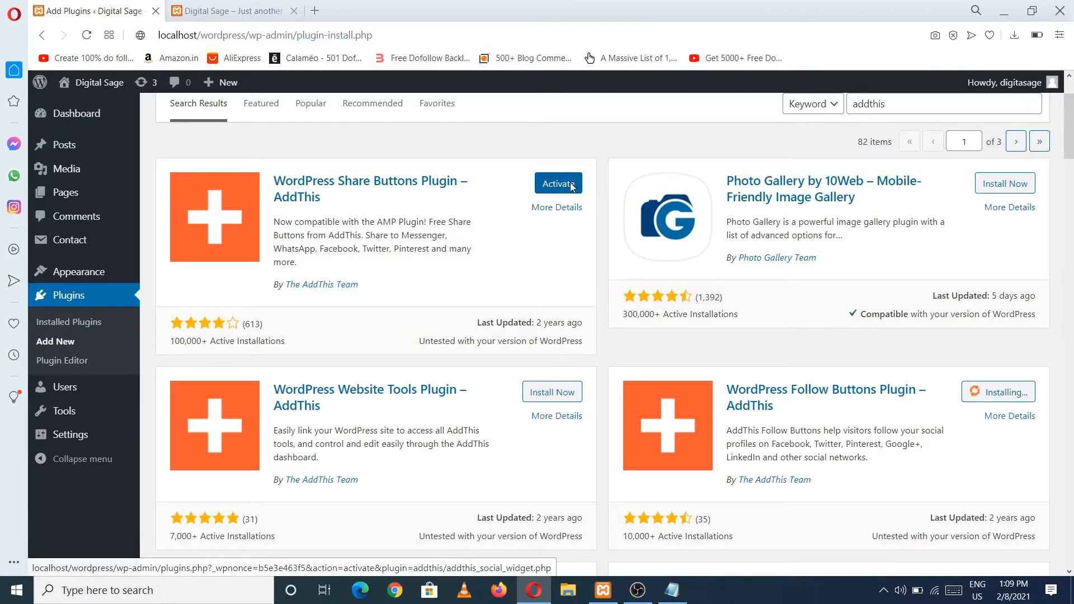
click(559, 185)
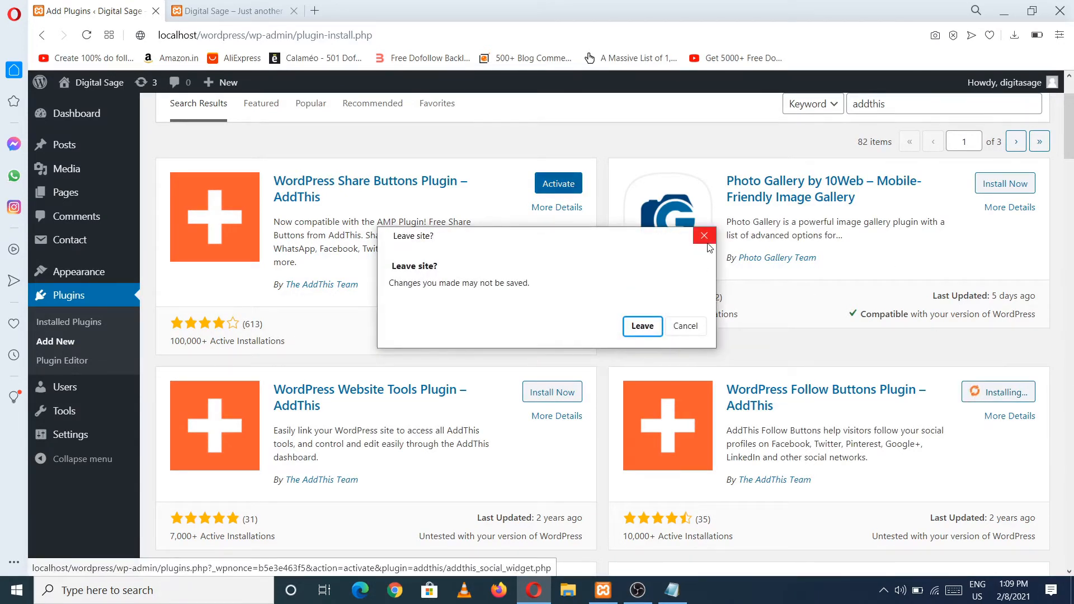
click(694, 328)
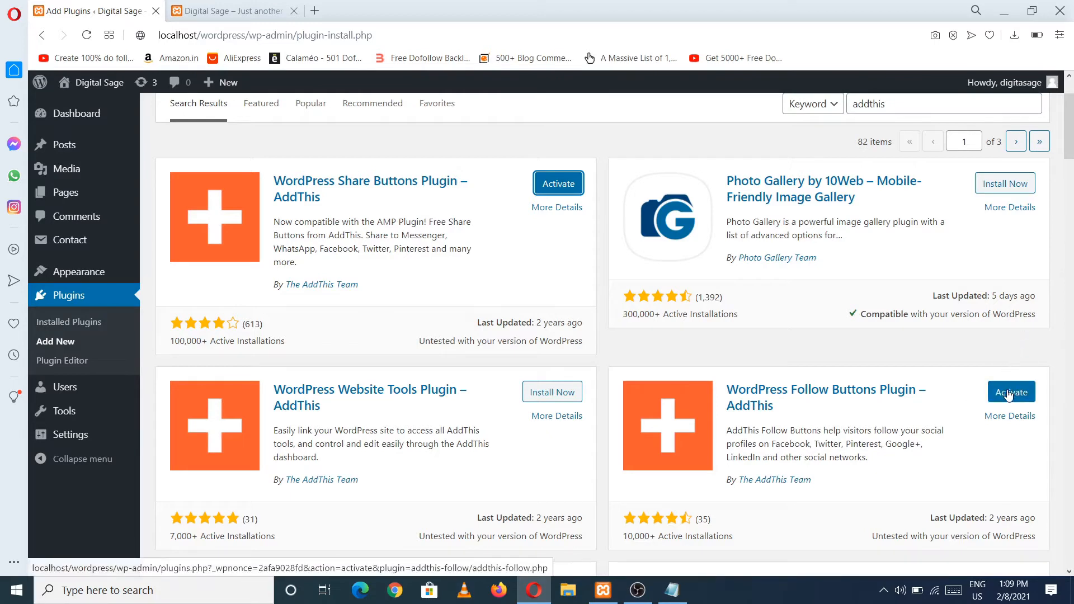
click(1013, 392)
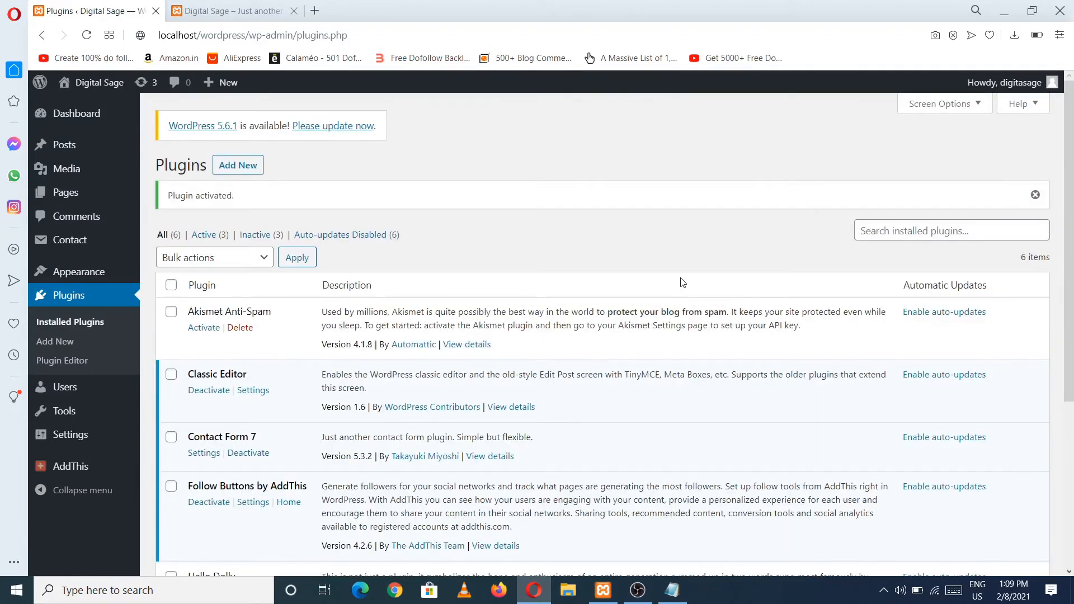
Step: Return to adding plugins, search for "yoast" and look through the SEO plugins offered
click(231, 169)
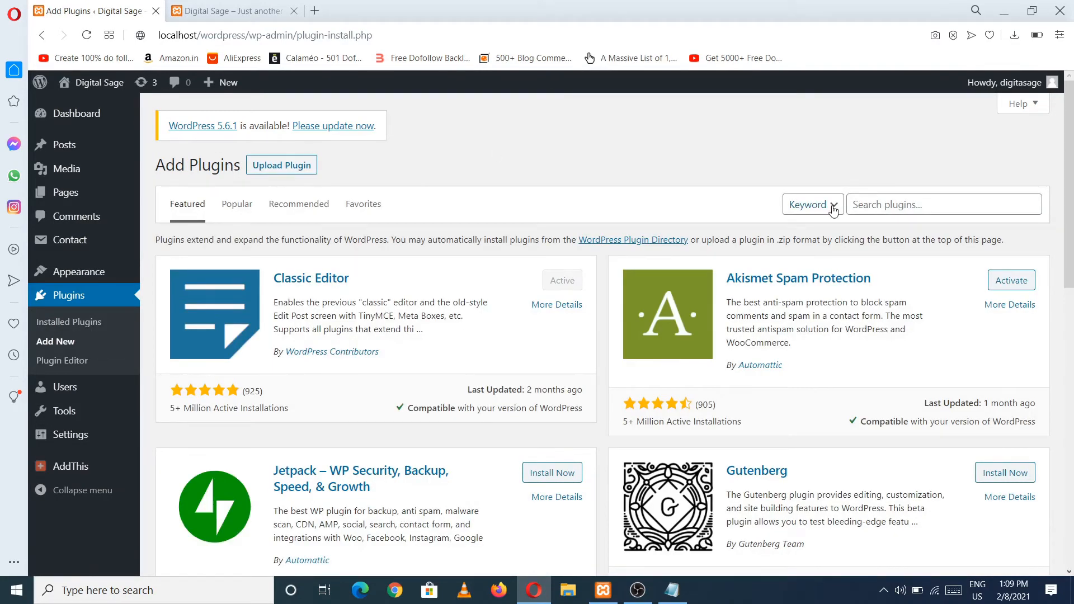
click(874, 211)
text(yoast)
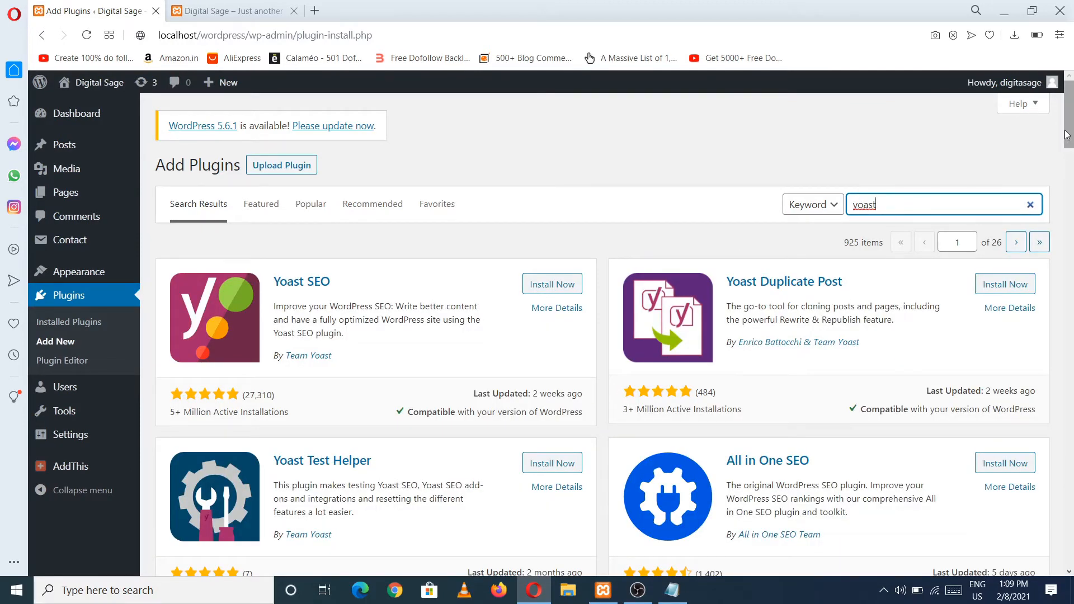
drag(1068, 135, 1068, 150)
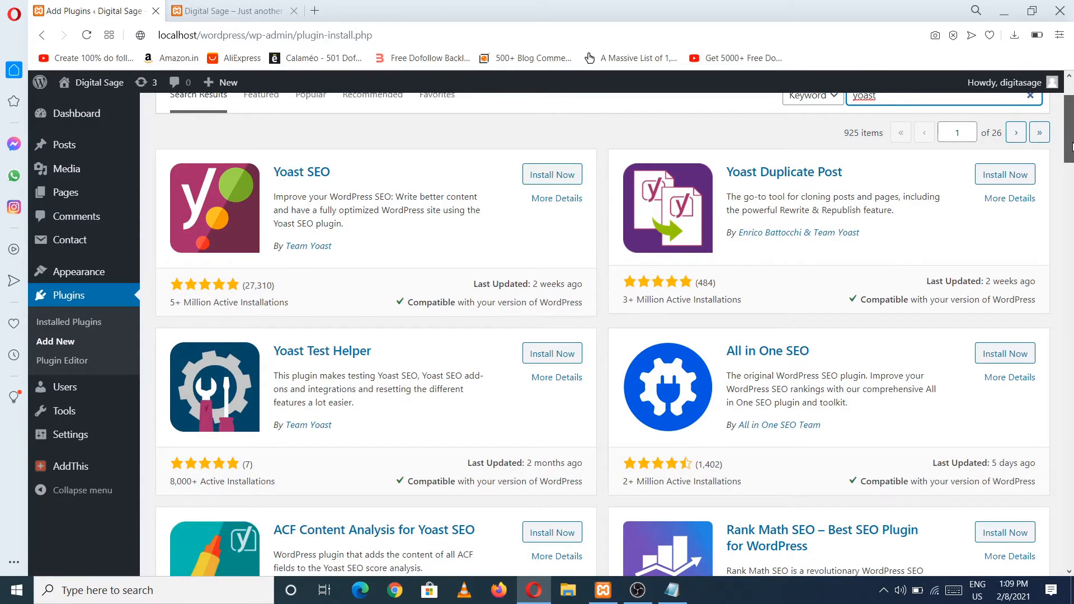
drag(1073, 165, 1073, 151)
Step: Search the plugin directory for "all in one seo" and install Rank Math SEO
drag(936, 199, 797, 214)
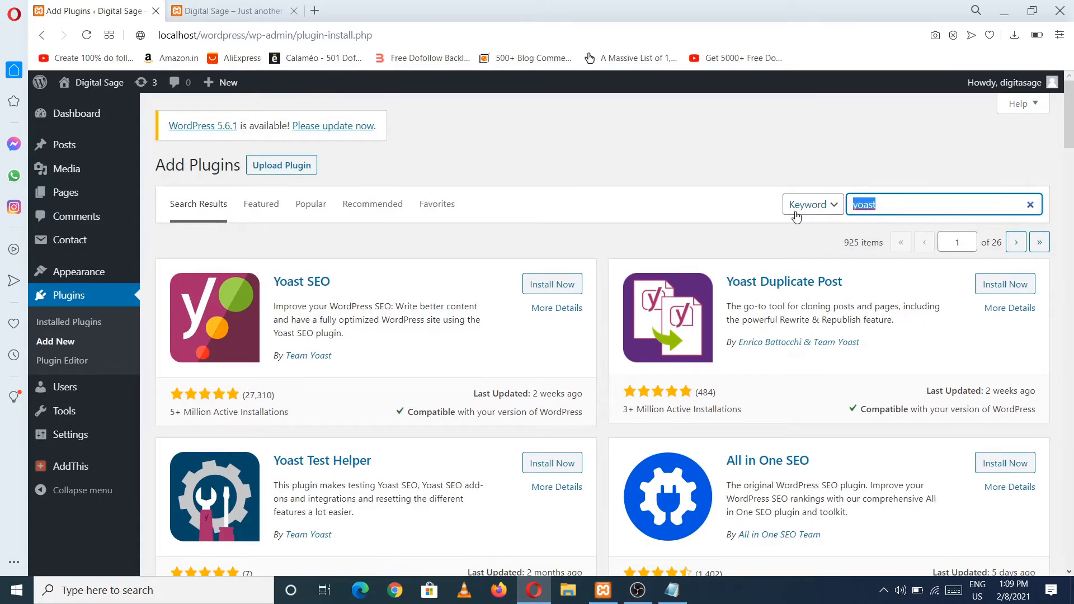
key(BackSpace)
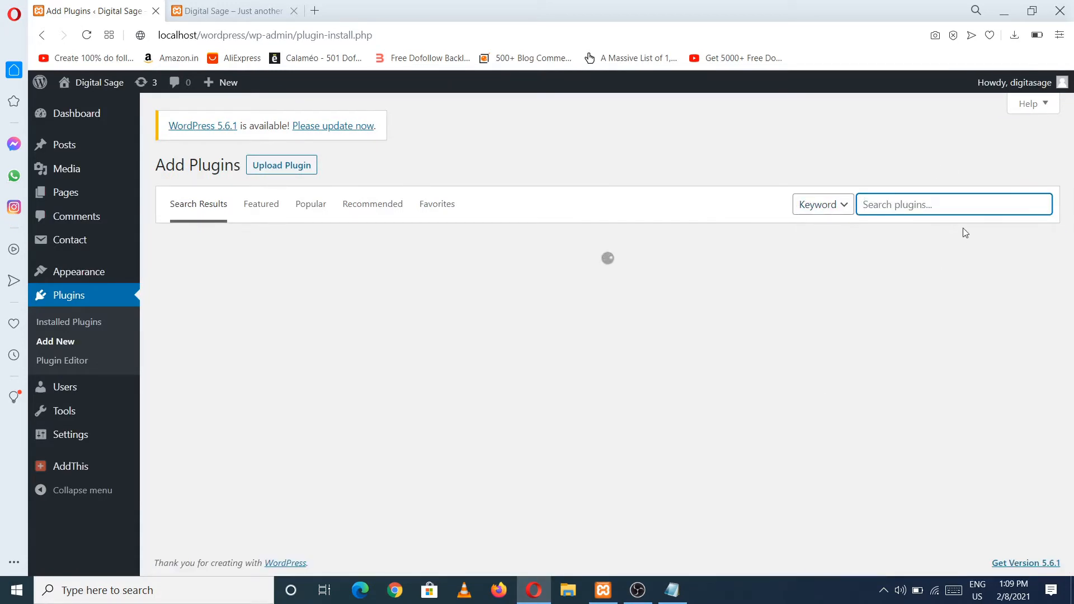
text(all in one seo)
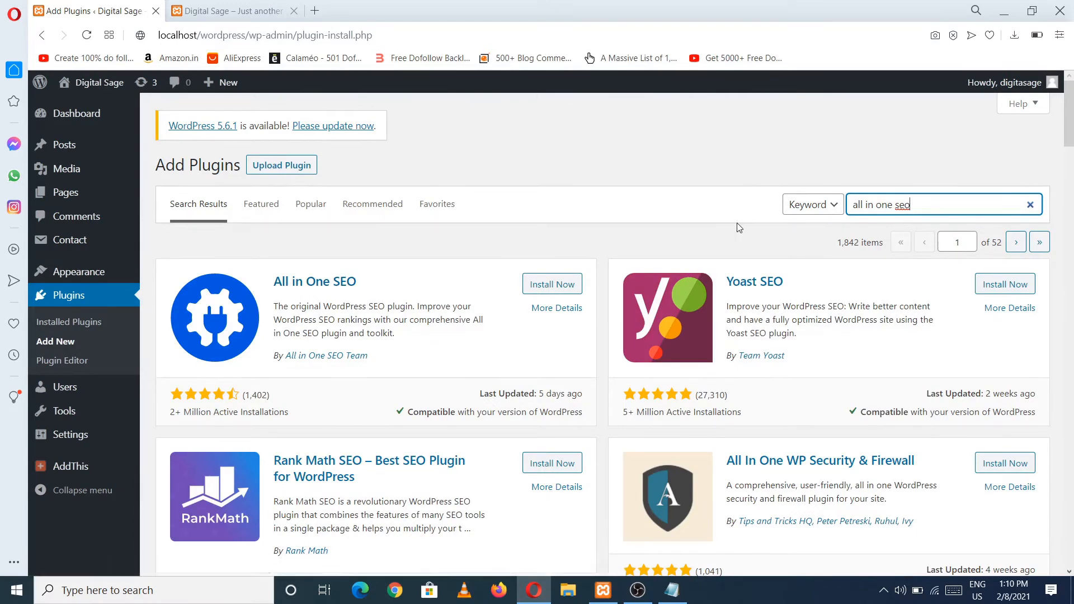
scroll(1072, 185, down, 3)
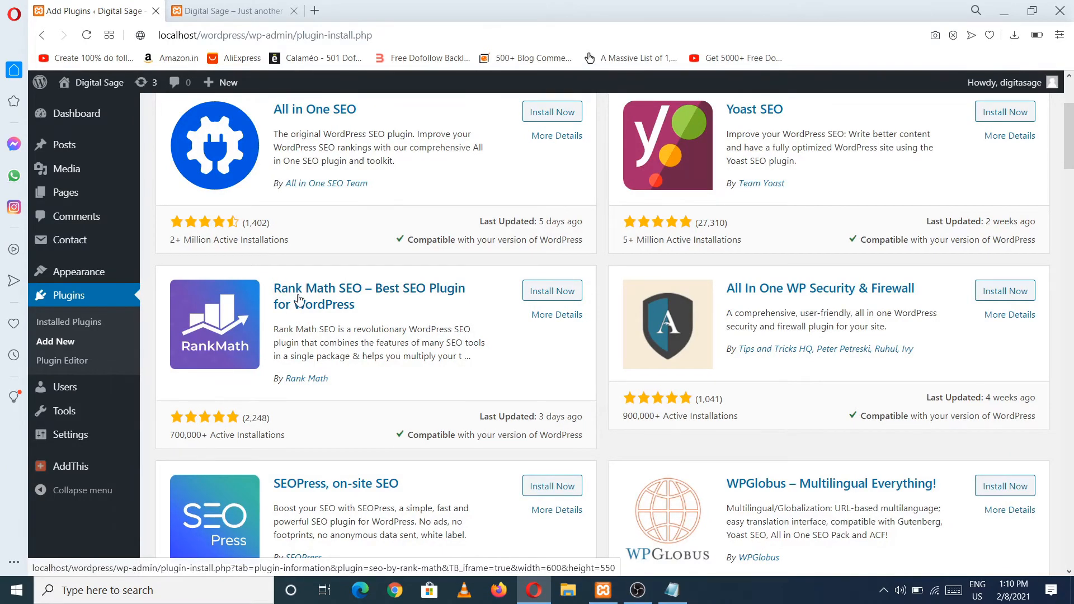
click(539, 294)
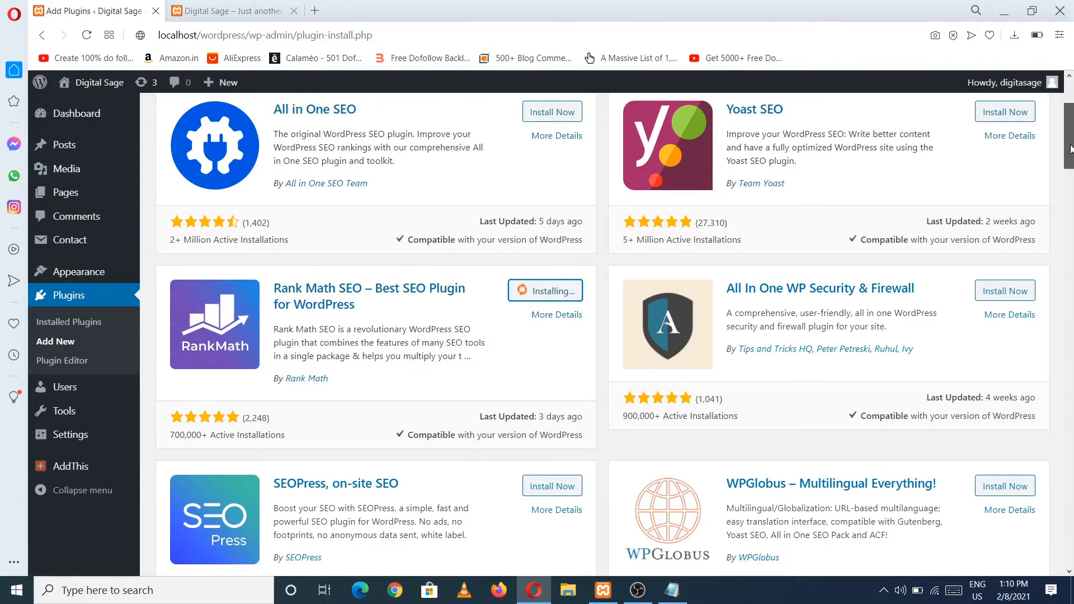
Step: Search the plugin directory for "wp cache", compare the caching plugins and install W3 Total Cache
scroll(1071, 126, up, 3)
drag(951, 205, 843, 212)
key(BackSpace)
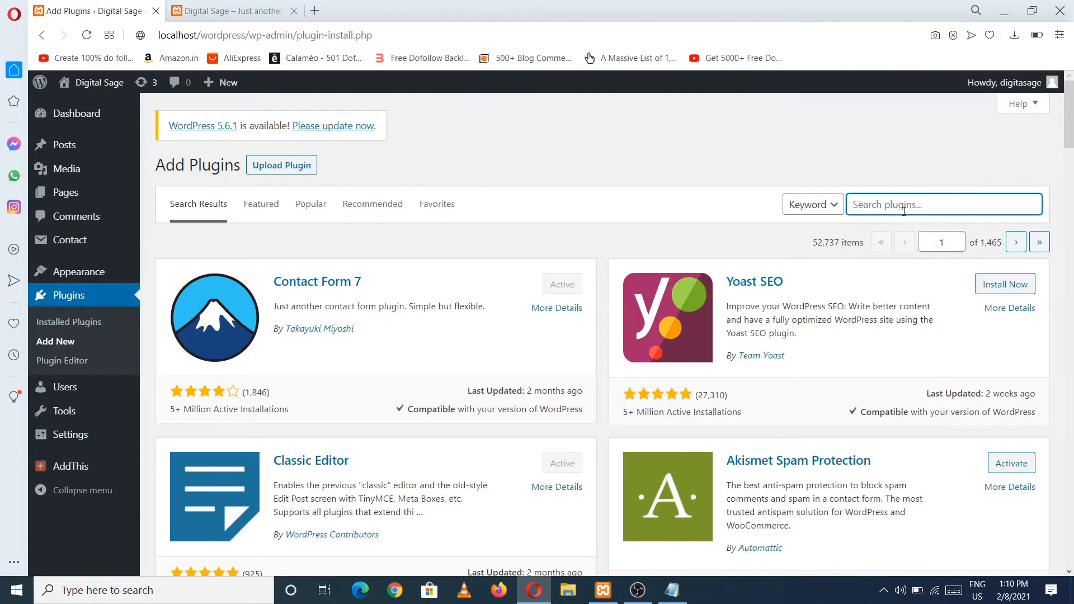
text(wp cache)
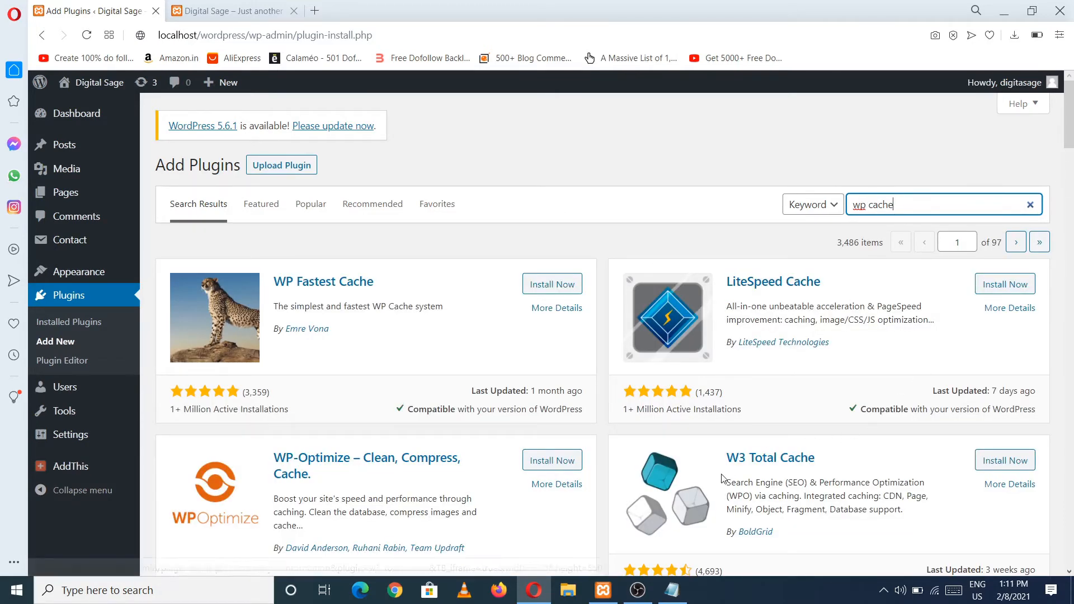
scroll(1007, 224, down, 3)
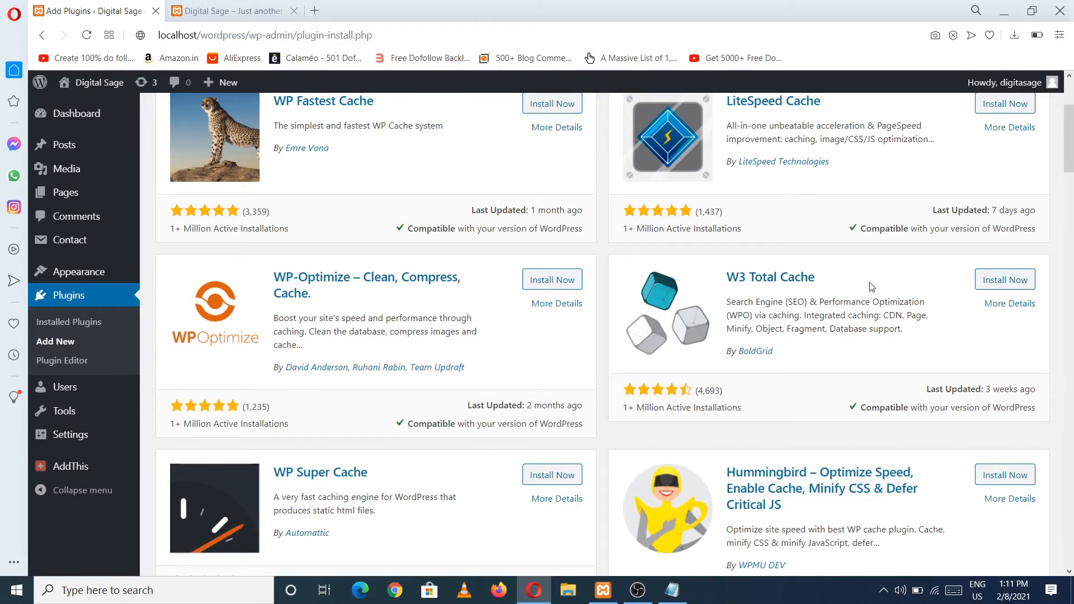
scroll(1071, 162, down, 2)
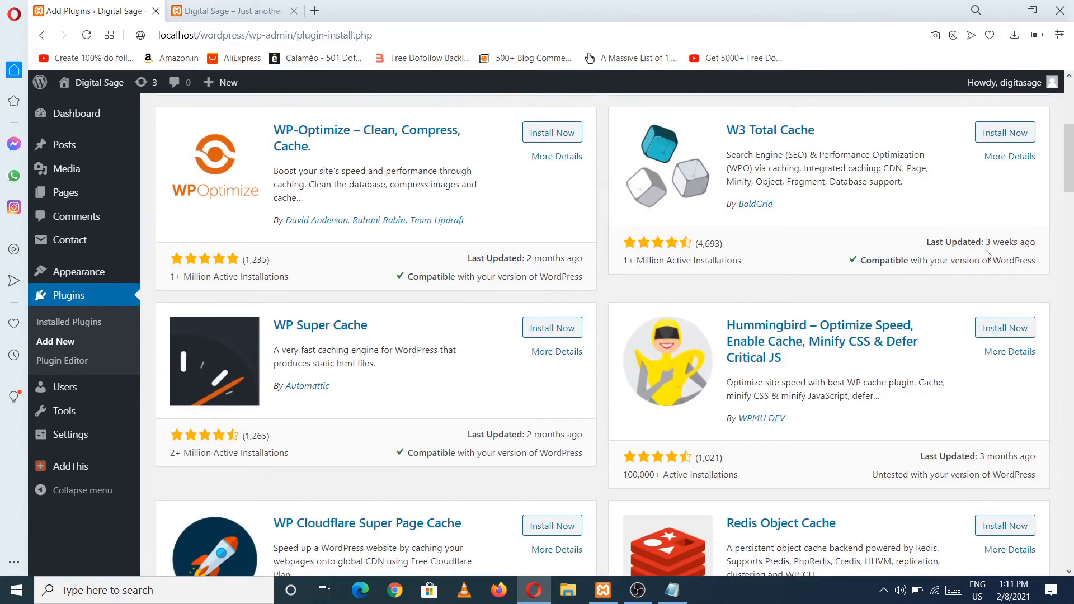
scroll(1072, 159, up, 2)
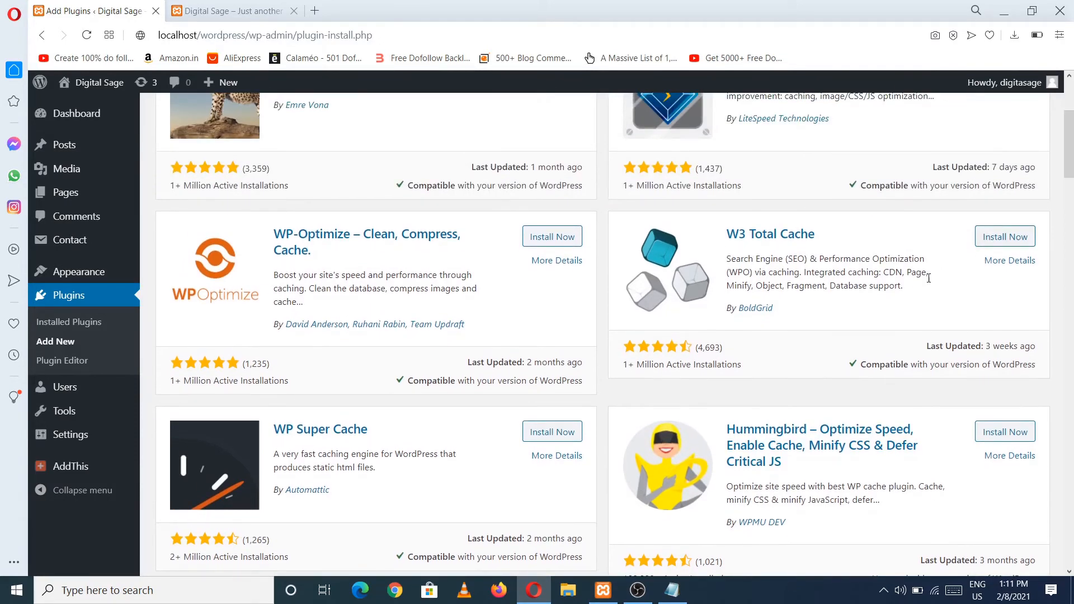
click(998, 241)
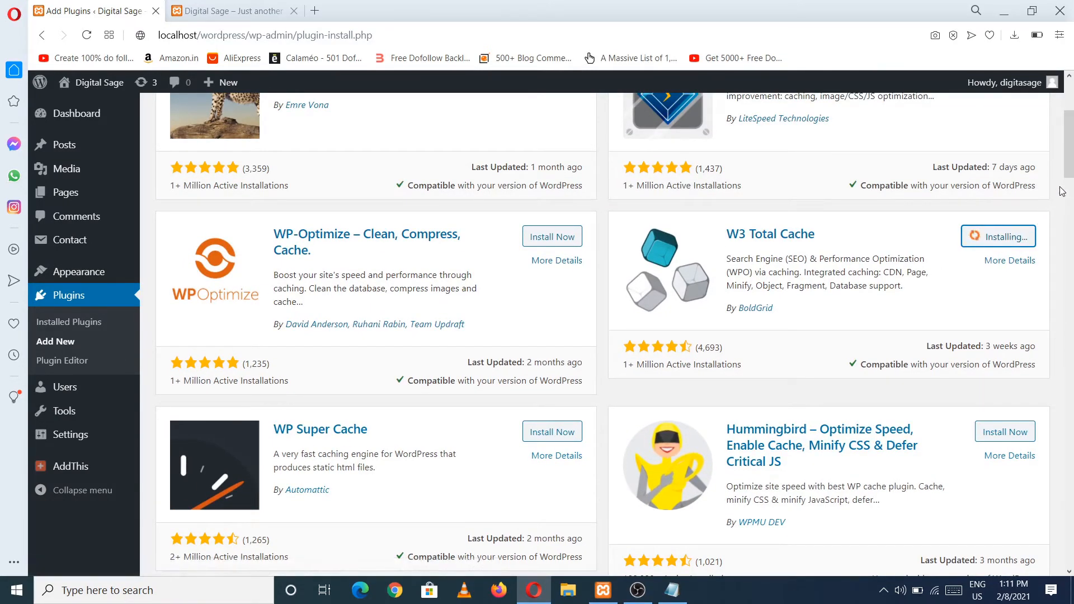
drag(1071, 154, 1071, 130)
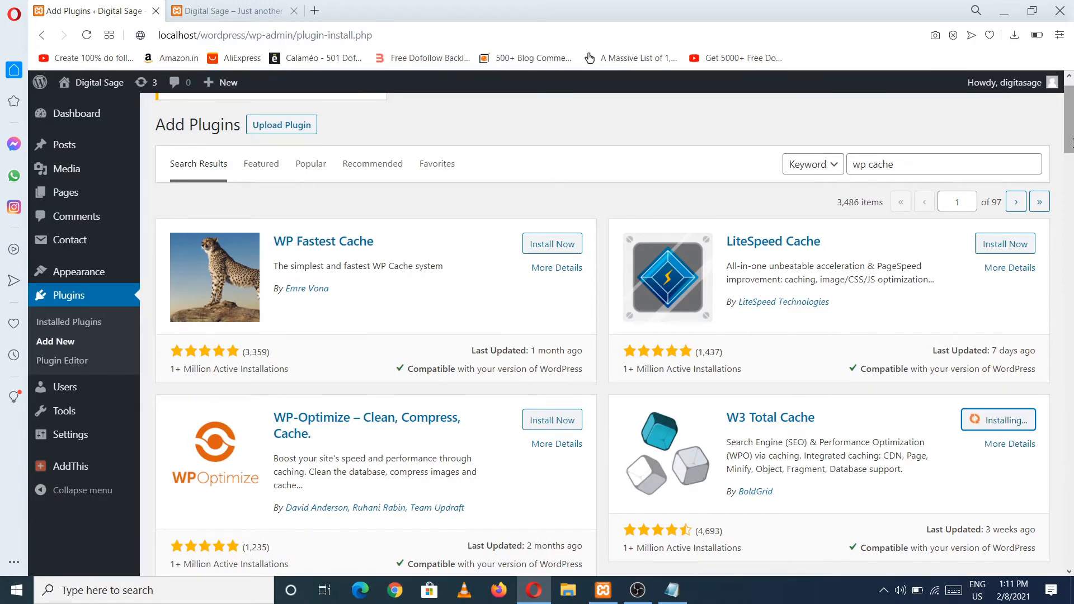
drag(1072, 144, 1072, 165)
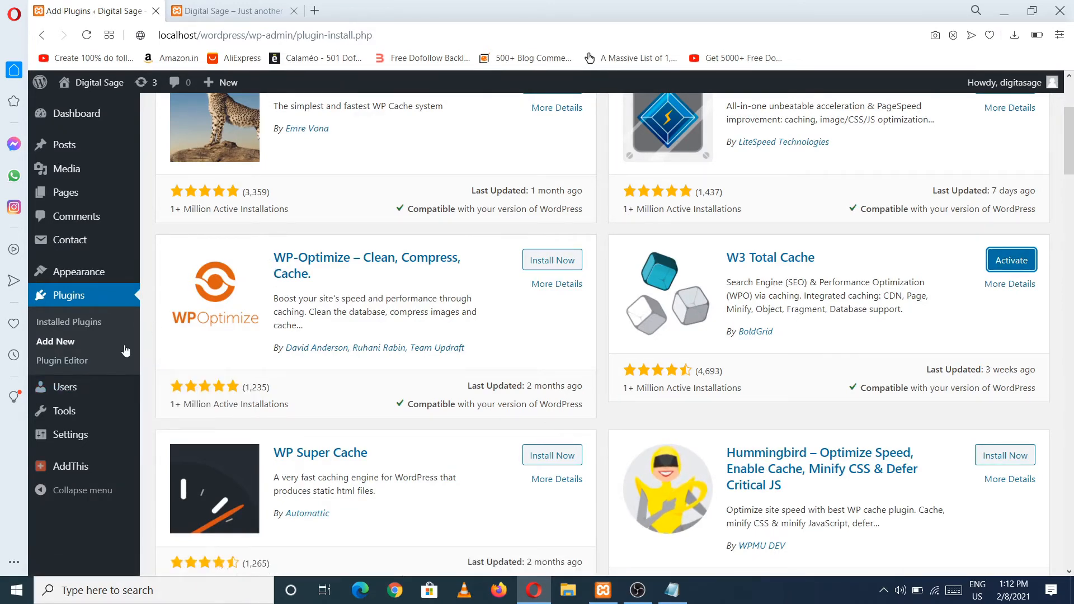
Step: Open the list of site users and check the existing account's details and role
click(90, 391)
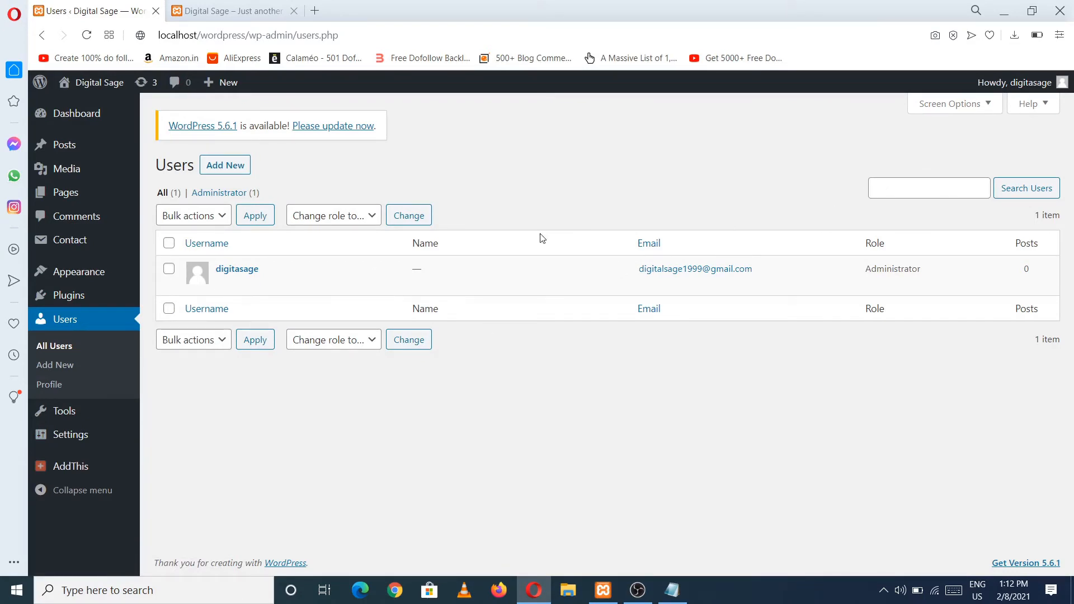
mouse_move(322, 265)
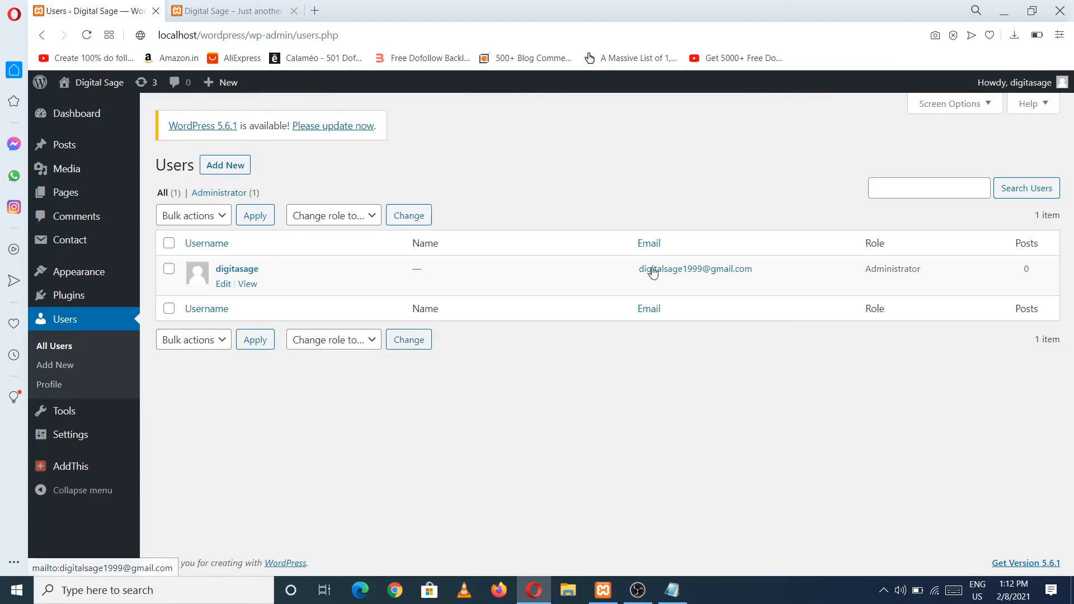
drag(864, 273, 940, 276)
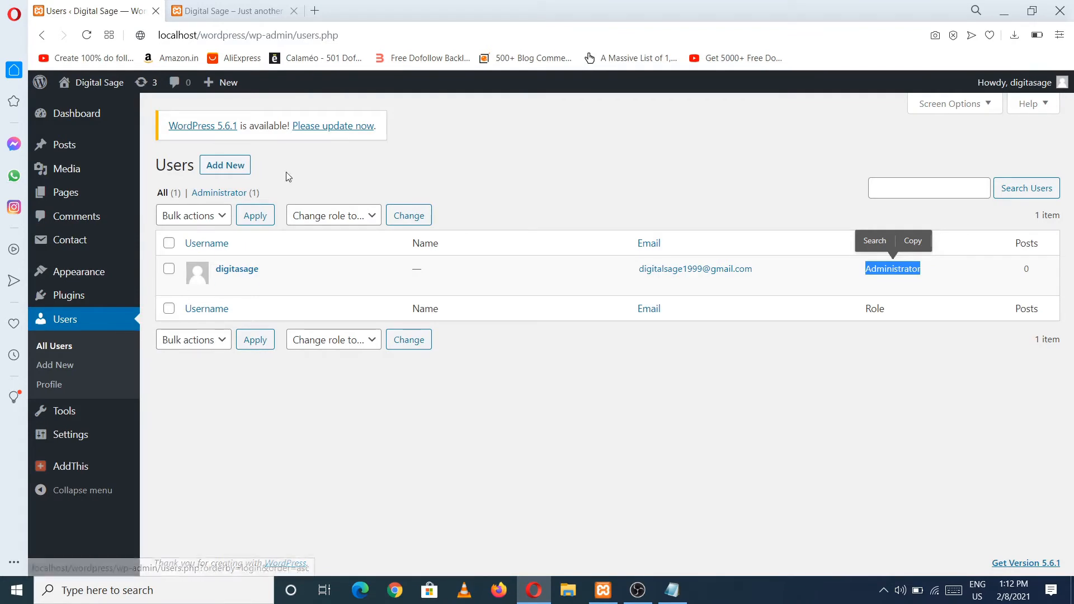
Step: Open the form for adding a new user and review its username, email, name and website fields
click(238, 169)
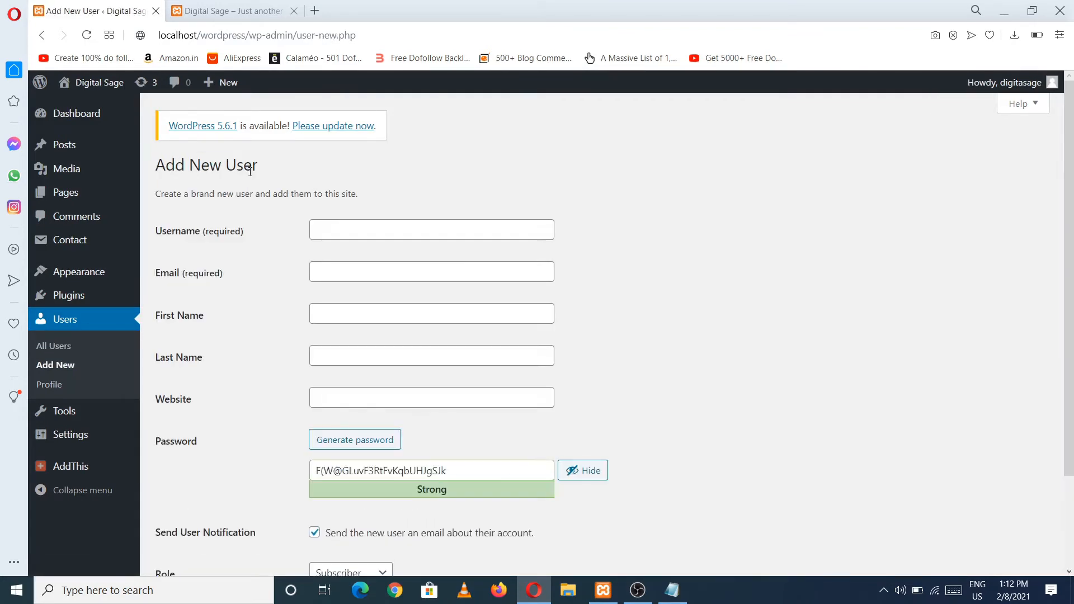
click(365, 235)
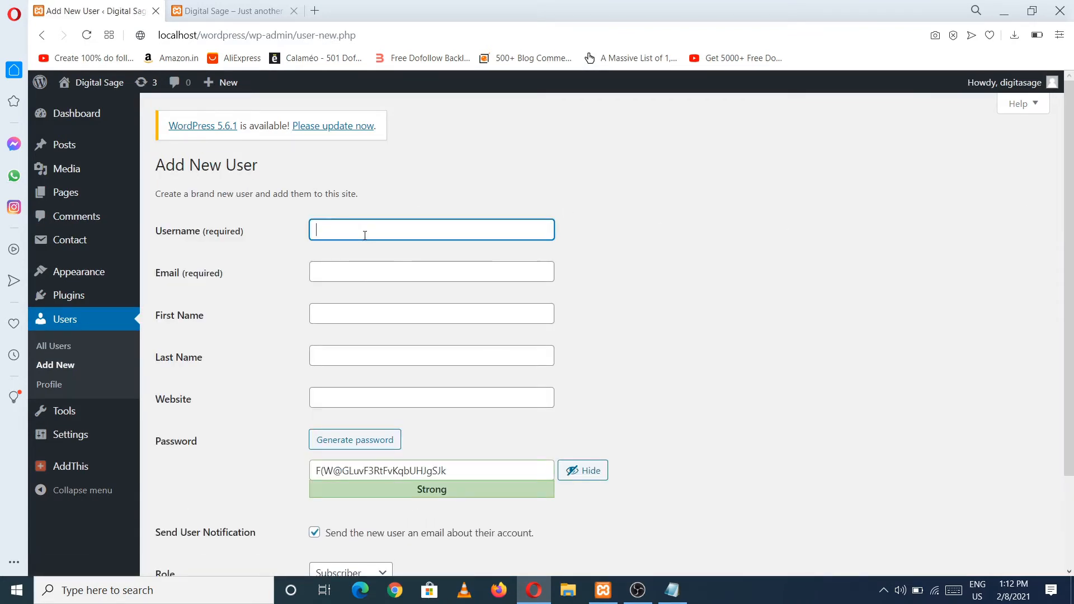
click(357, 280)
click(427, 342)
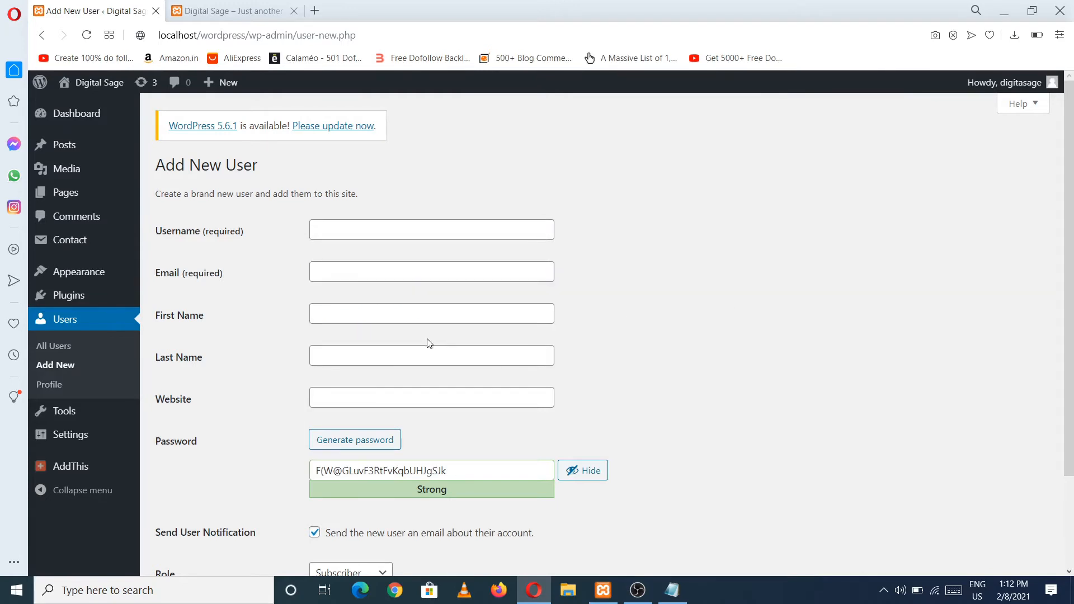
scroll(896, 370, down, 1)
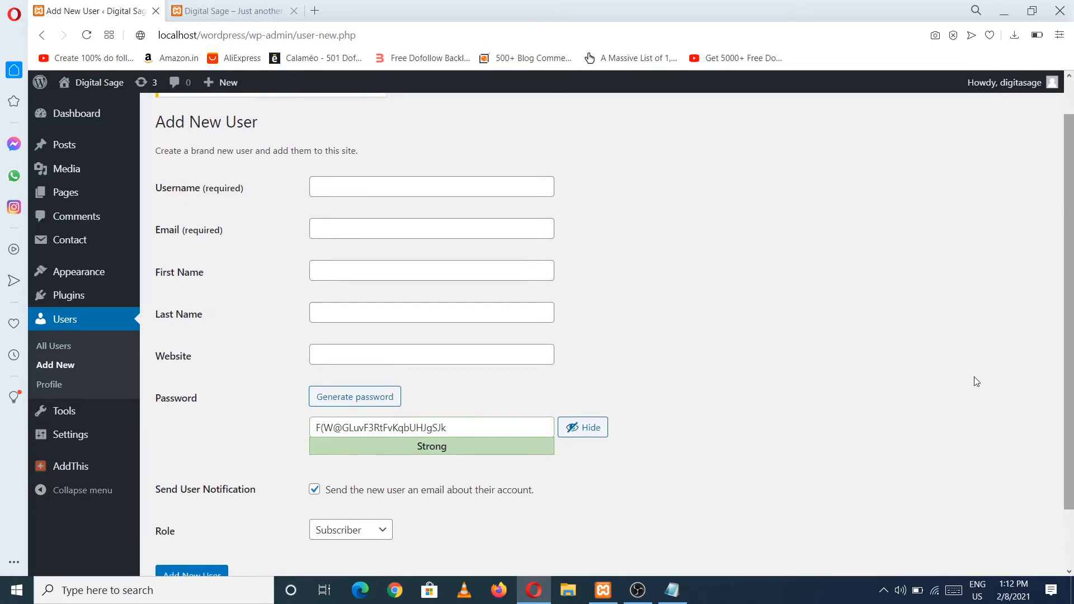
Step: Clear the generated password from the new user's password field and view the notification and role options
click(463, 427)
key(BackSpace)
key(BackSpace)
key(BackSpace)
key(BackSpace)
key(BackSpace)
key(BackSpace)
key(BackSpace)
key(BackSpace)
key(BackSpace)
key(BackSpace)
key(BackSpace)
key(BackSpace)
key(BackSpace)
key(BackSpace)
key(BackSpace)
key(BackSpace)
key(BackSpace)
key(BackSpace)
key(BackSpace)
key(BackSpace)
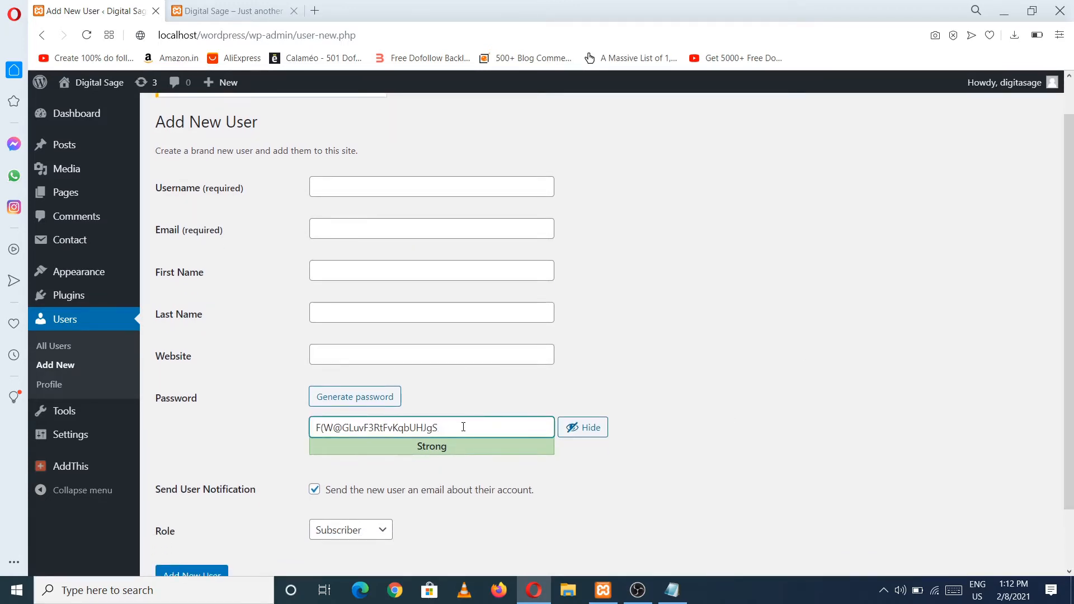
scroll(604, 428, down, 1)
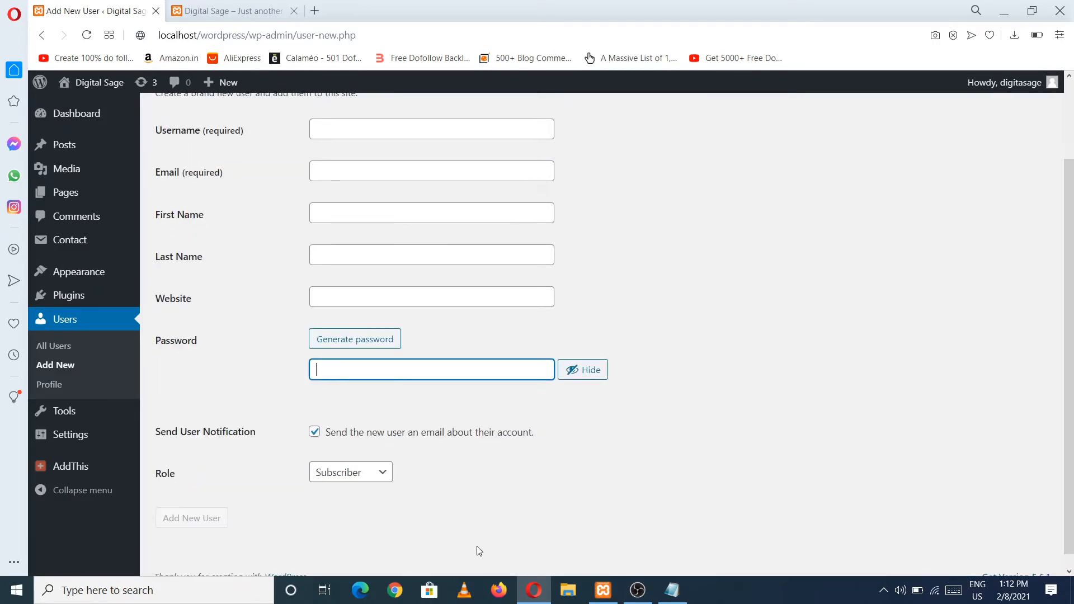
Step: Review the role choices offered for the new user, from Subscriber up to Administrator, without picking another one
click(371, 479)
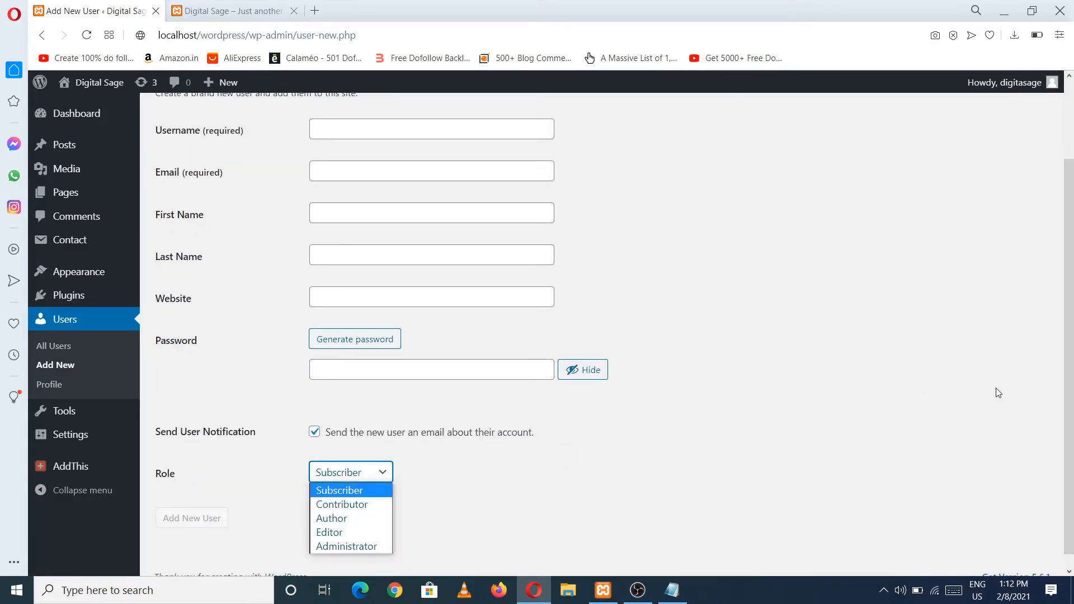
drag(1070, 384, 1069, 412)
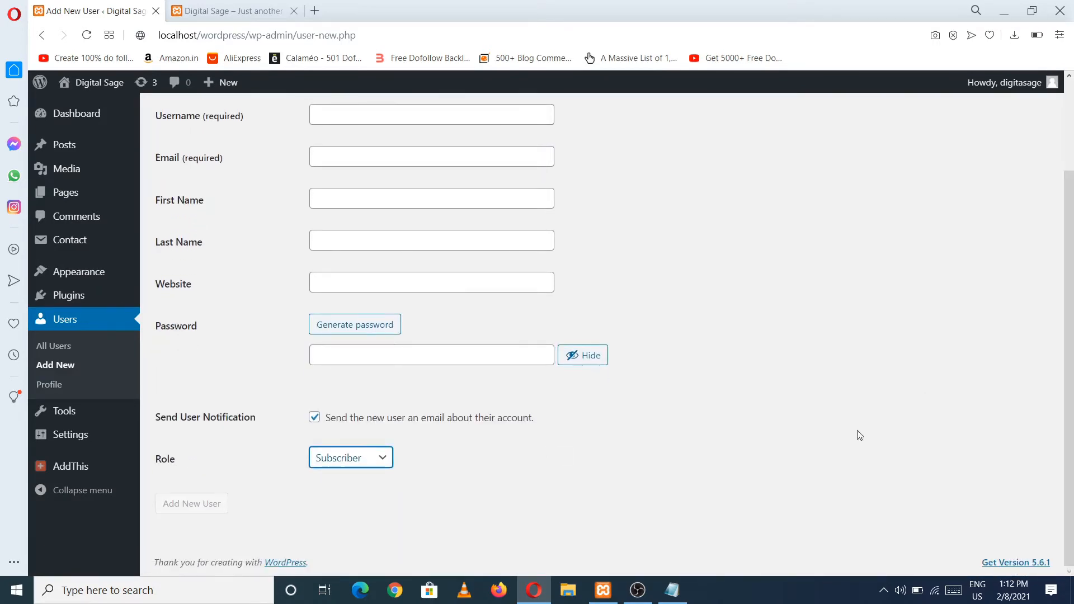
click(372, 456)
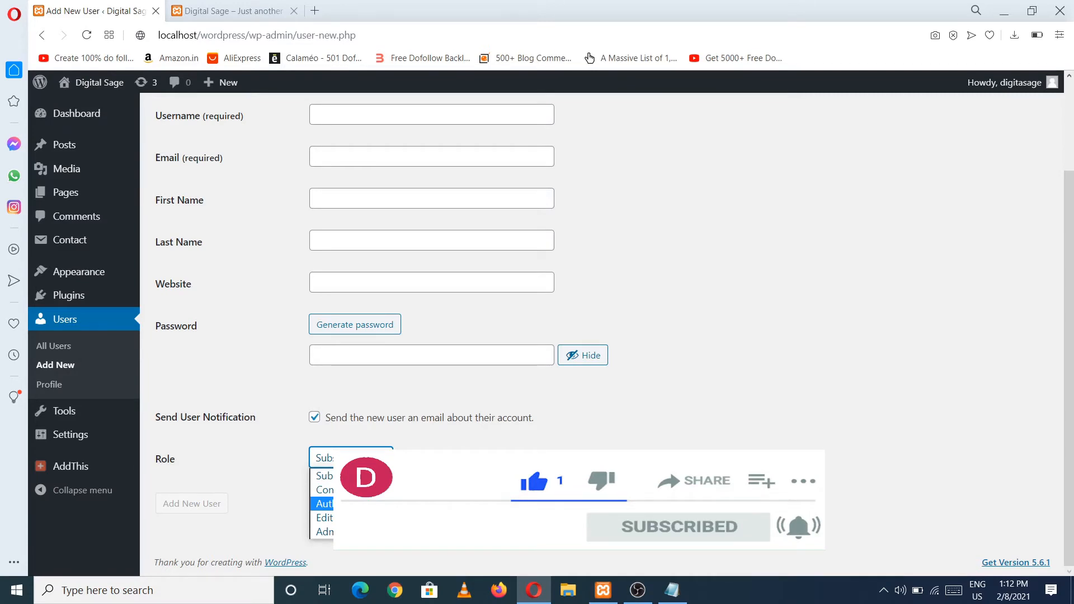
click(459, 500)
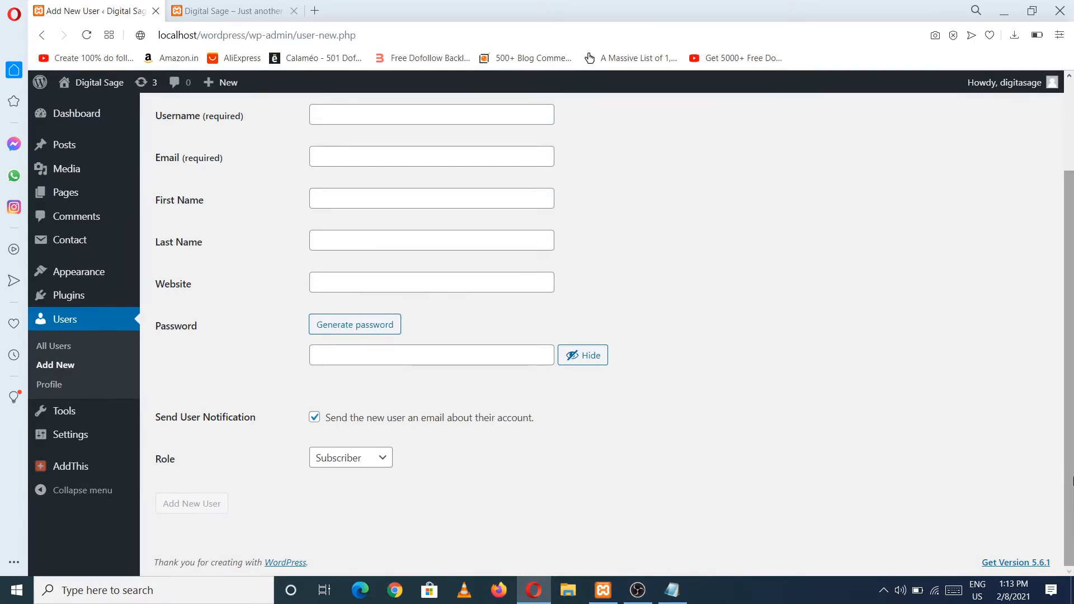
Step: Check the existing account's role in the list of all users, view its profile edit page and return to the list
click(63, 353)
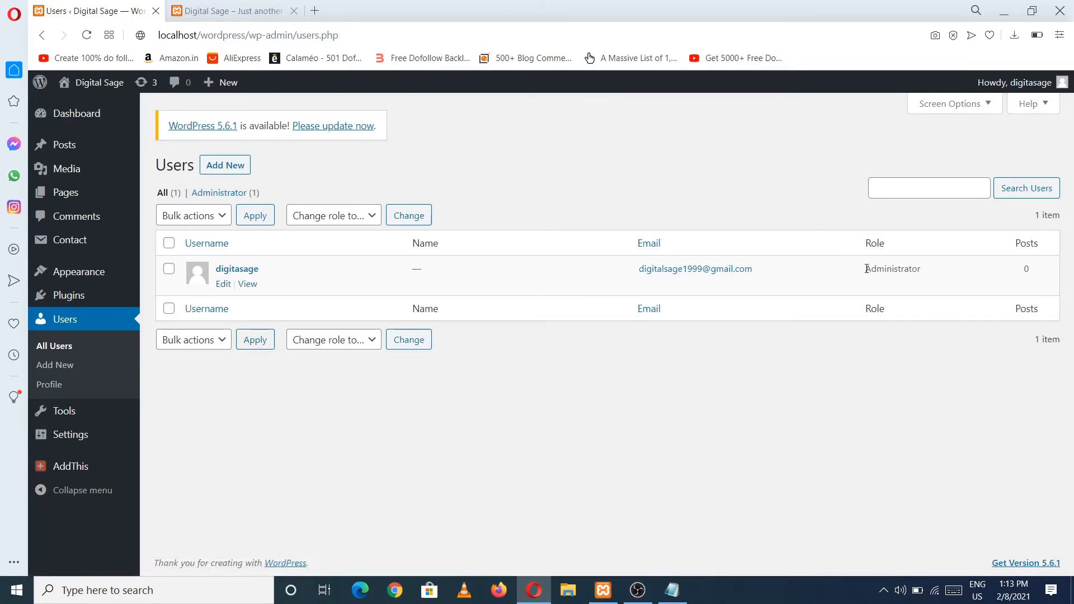
drag(865, 269, 944, 268)
click(566, 495)
click(222, 284)
drag(1072, 185, 1067, 213)
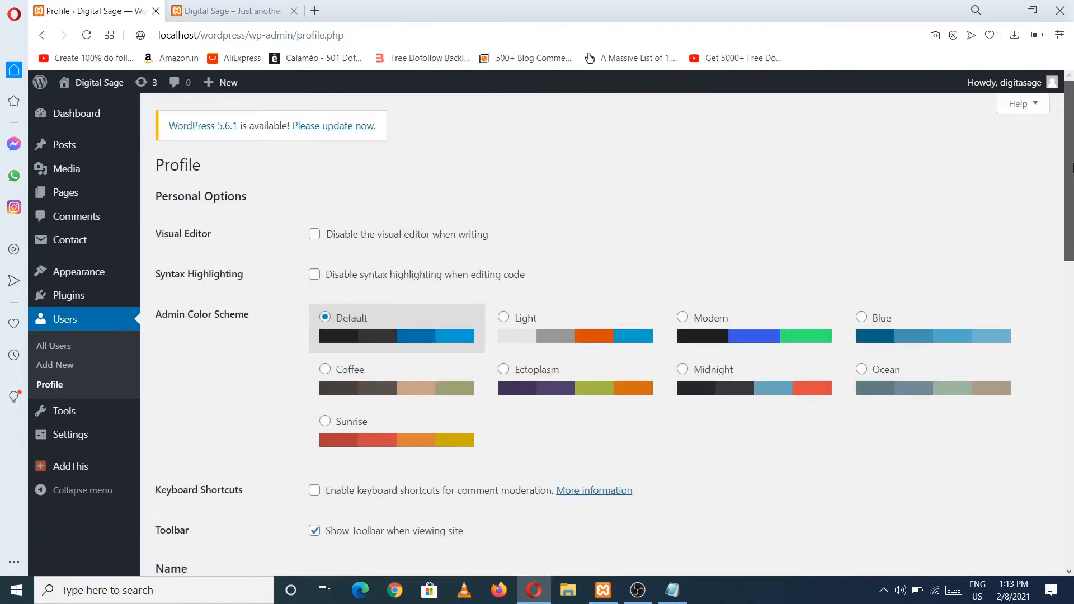
click(42, 35)
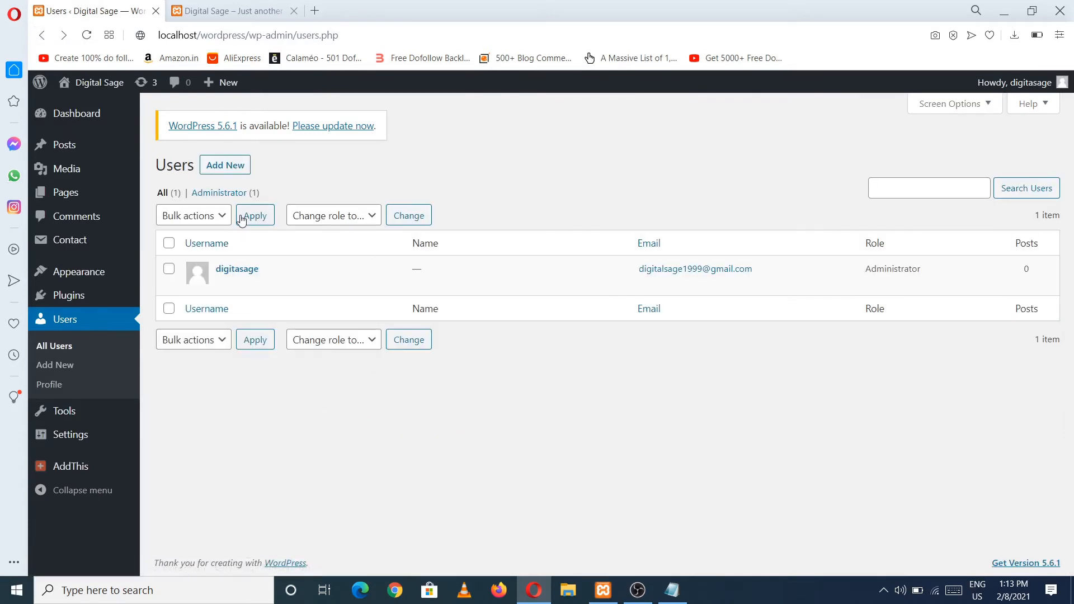
Step: Select the existing account, view the roles it could be changed to and deselect it without applying any
mouse_move(237, 286)
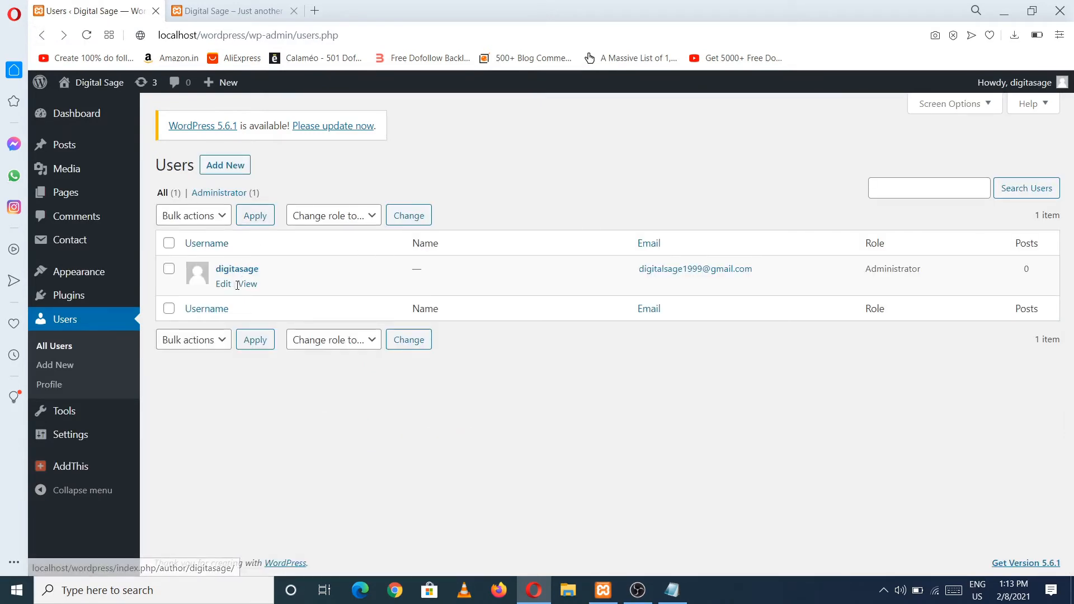
click(169, 269)
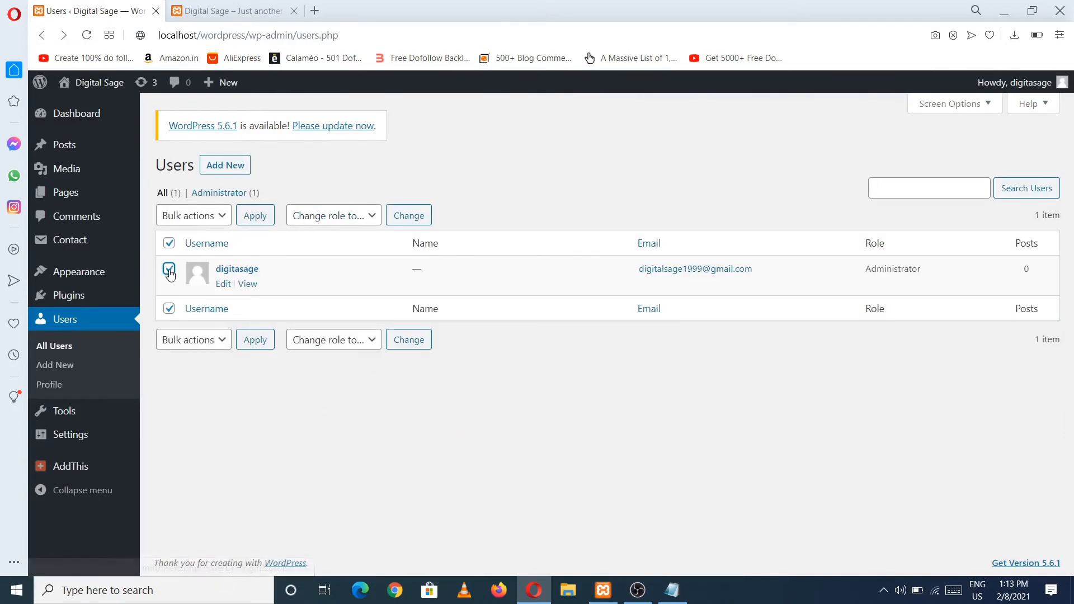
click(346, 220)
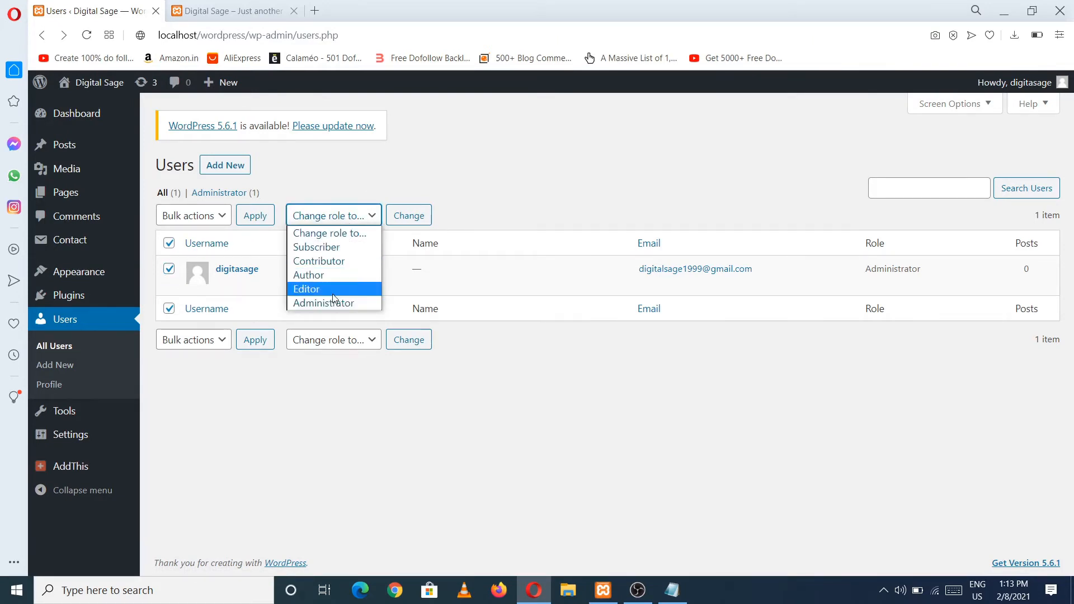
click(397, 386)
click(166, 271)
click(167, 271)
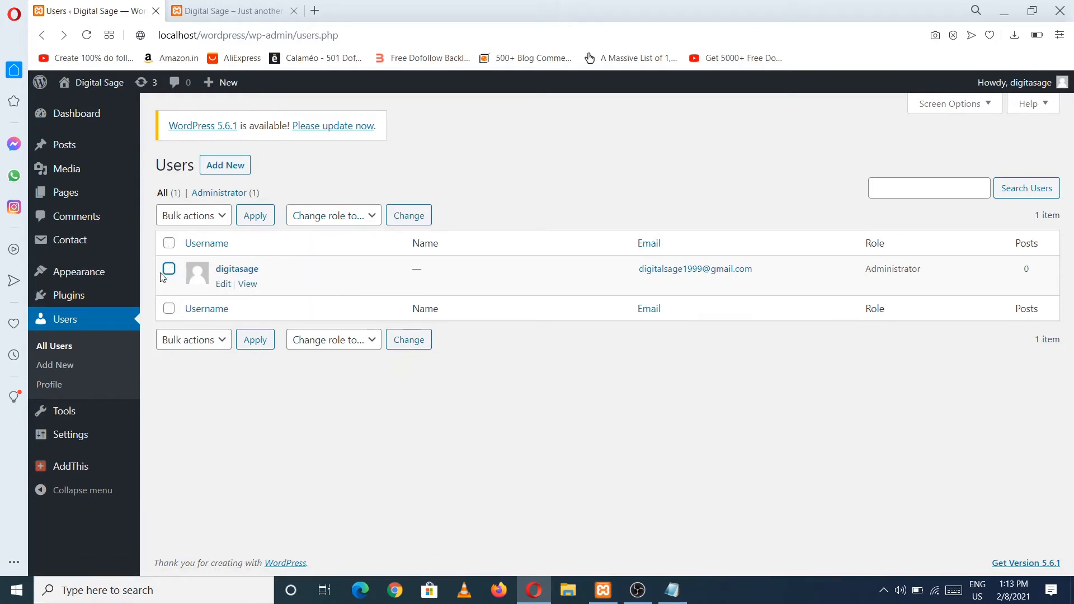
Step: Open the Import tool and review the list of systems content can be imported from
click(71, 413)
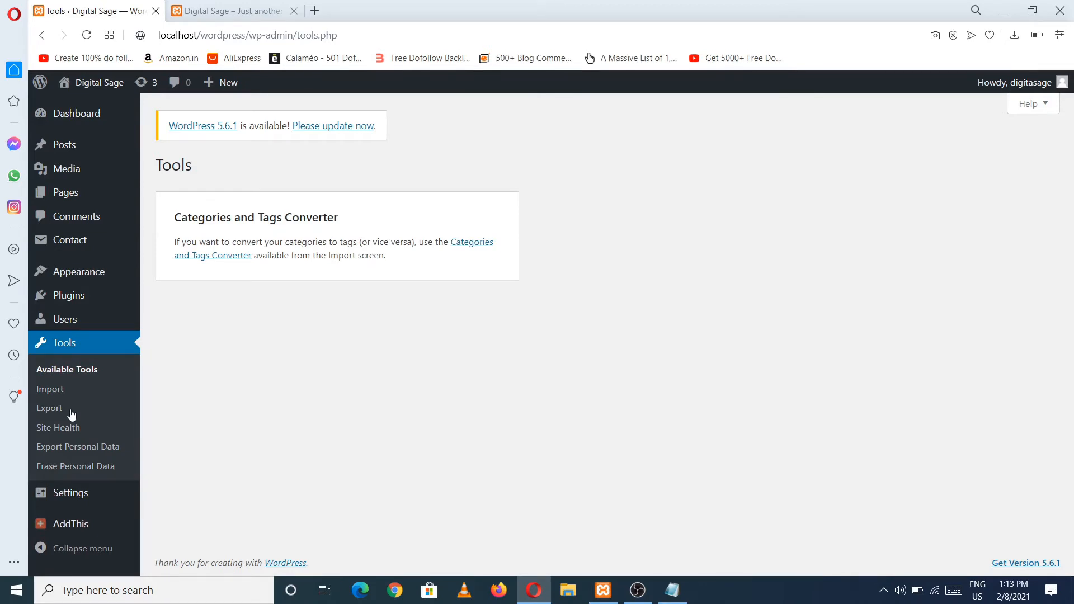
click(53, 394)
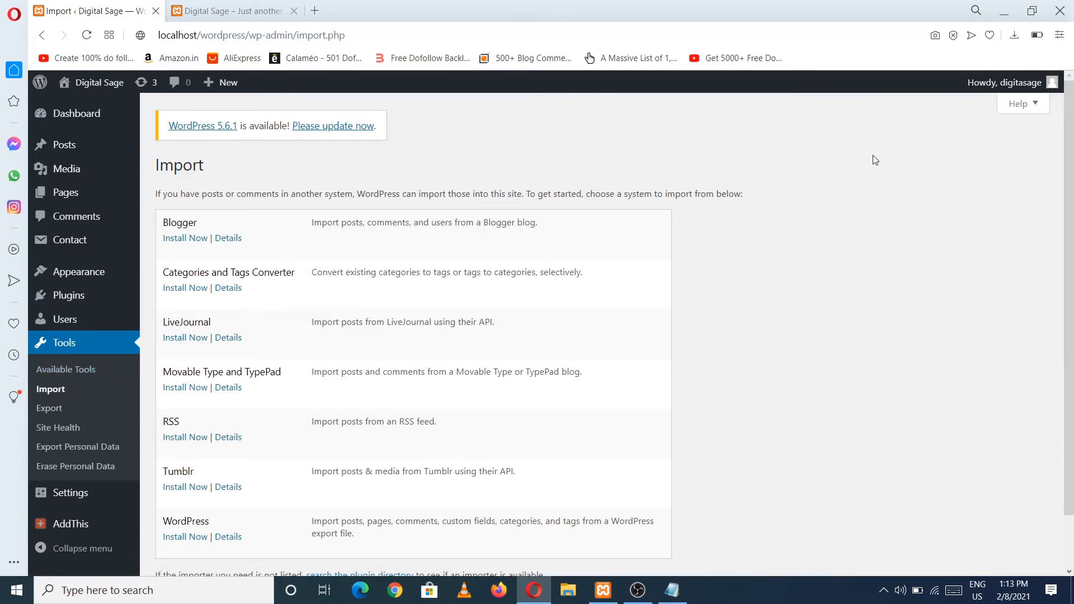
scroll(1072, 213, down, 2)
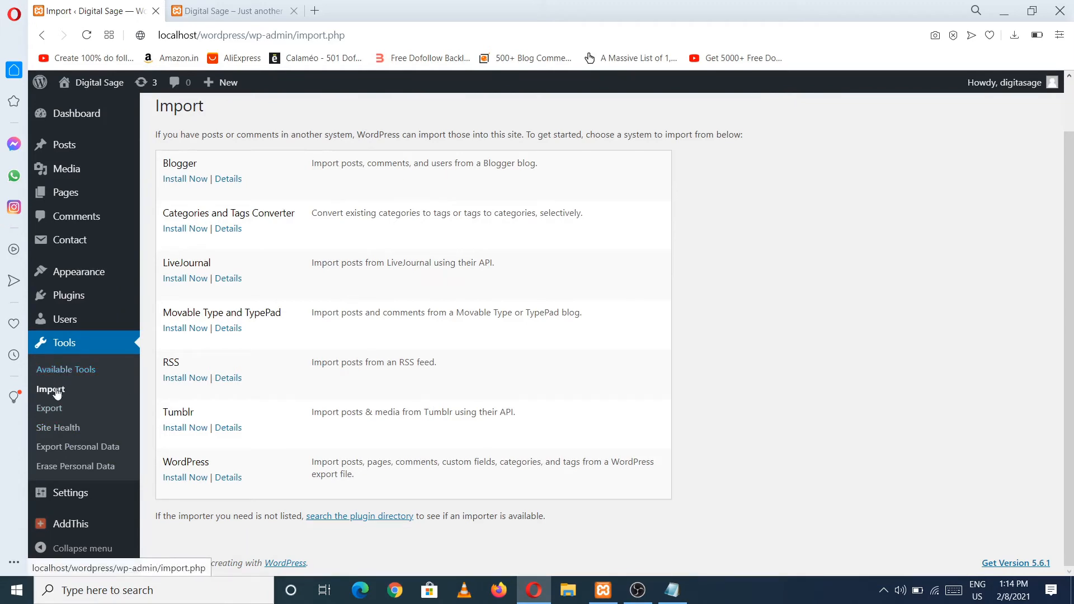
Step: Export all content of the site and download the export file
click(53, 410)
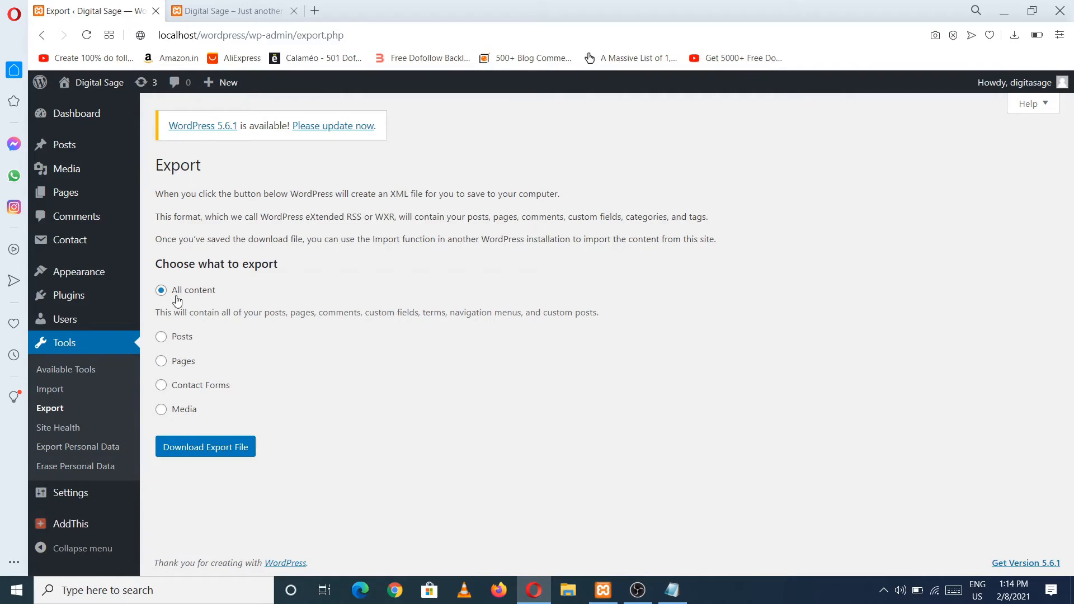
click(229, 455)
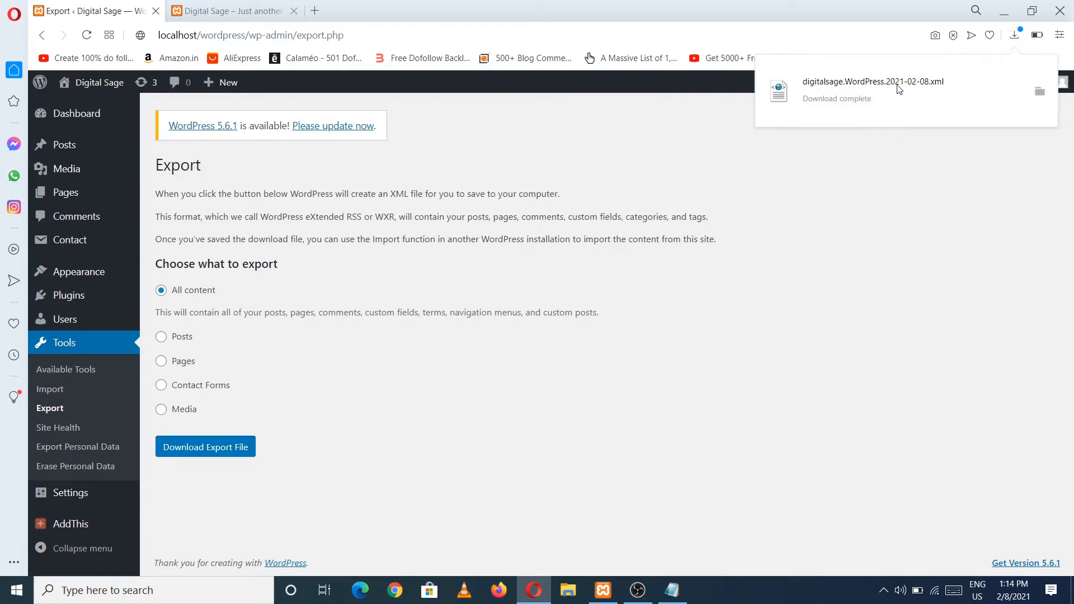
Step: Return to the Import tool, review its importers and check the exported XML file among the recent downloads
click(44, 395)
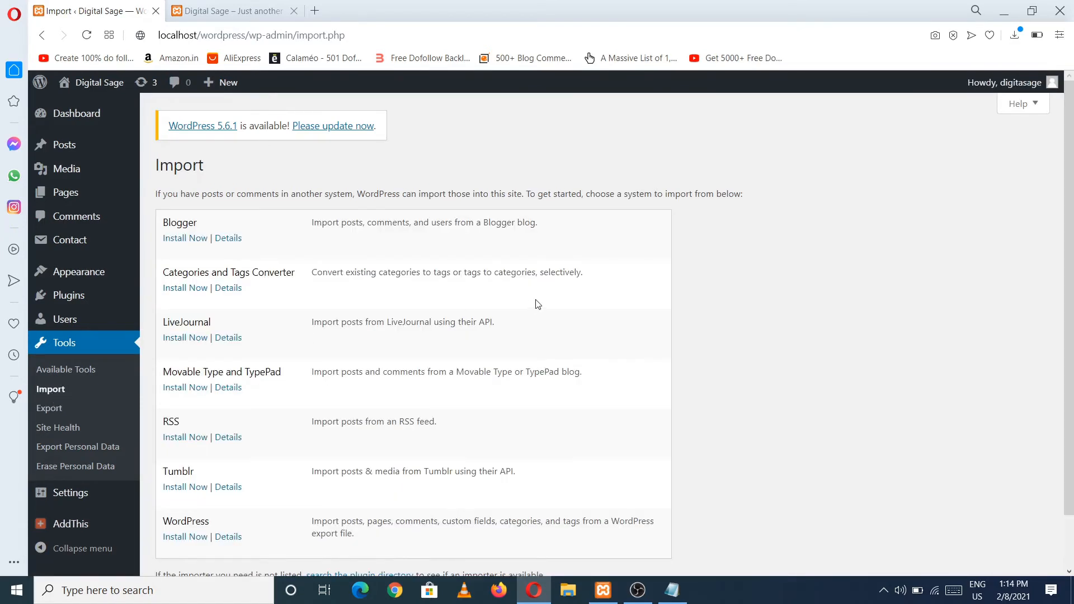
scroll(1047, 383, down, 2)
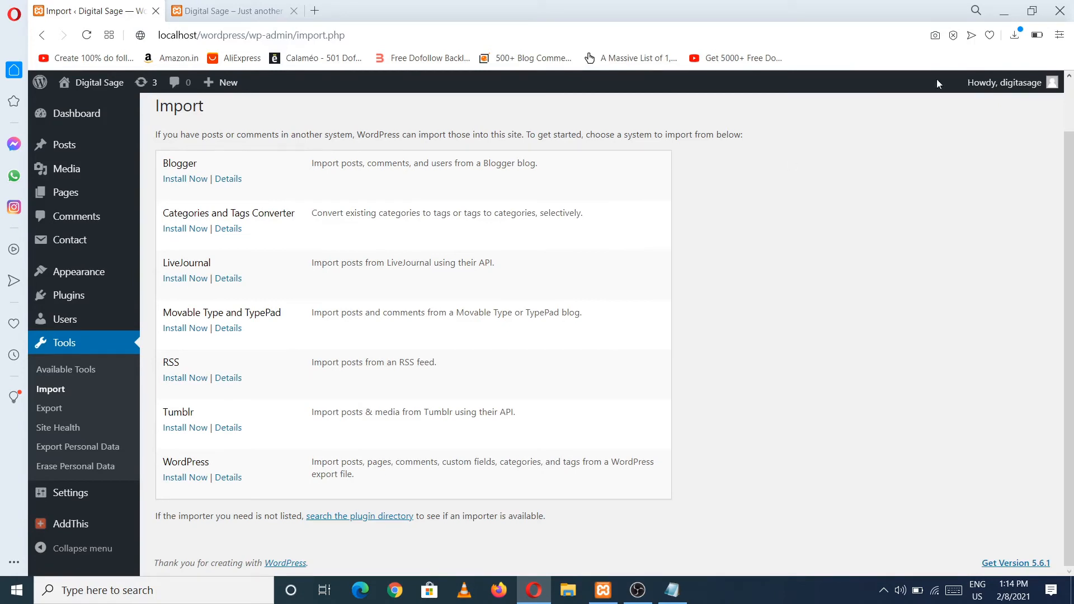
click(1014, 35)
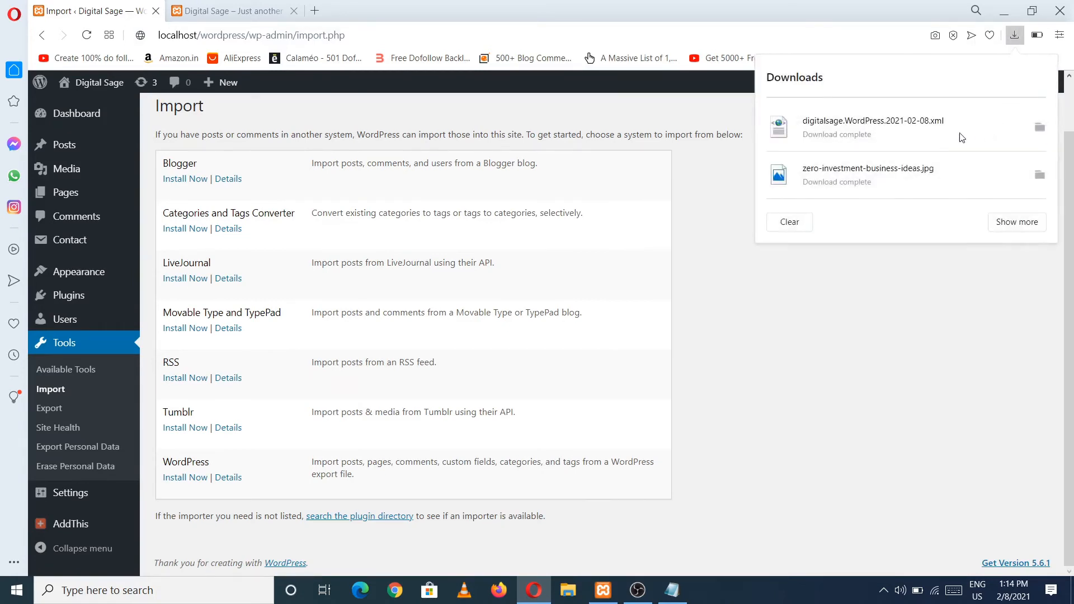
click(801, 299)
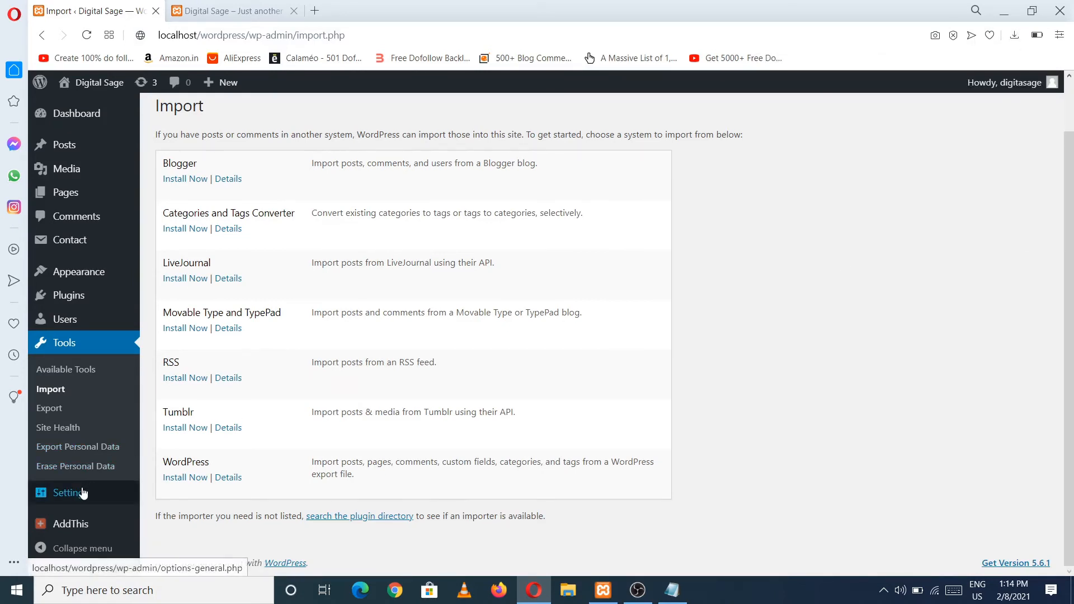
Step: Open the general settings and compare the site title with the heading shown on the live site
mouse_move(83, 494)
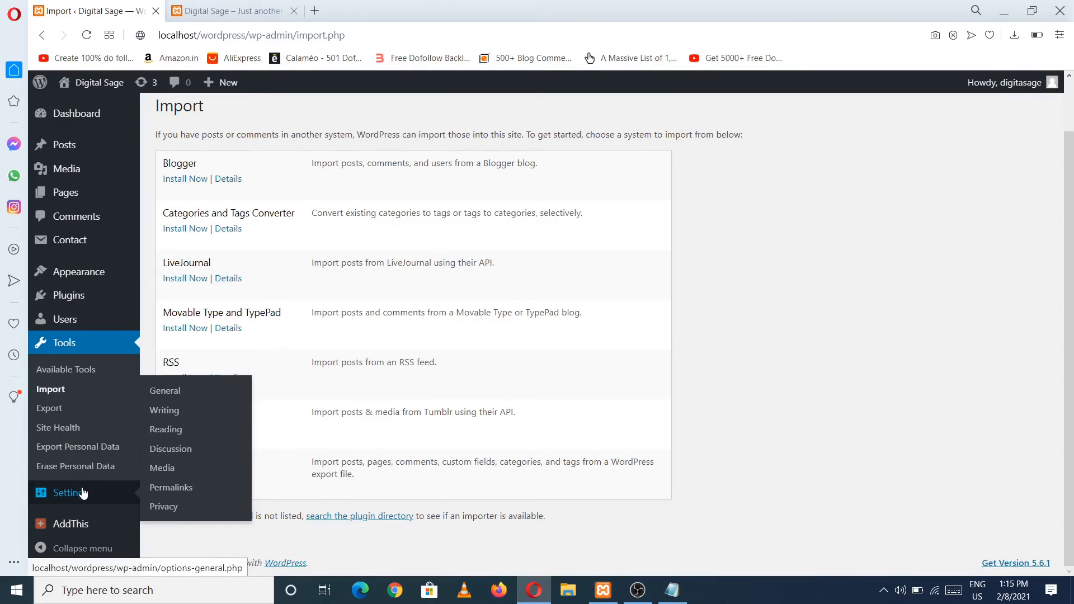
click(81, 493)
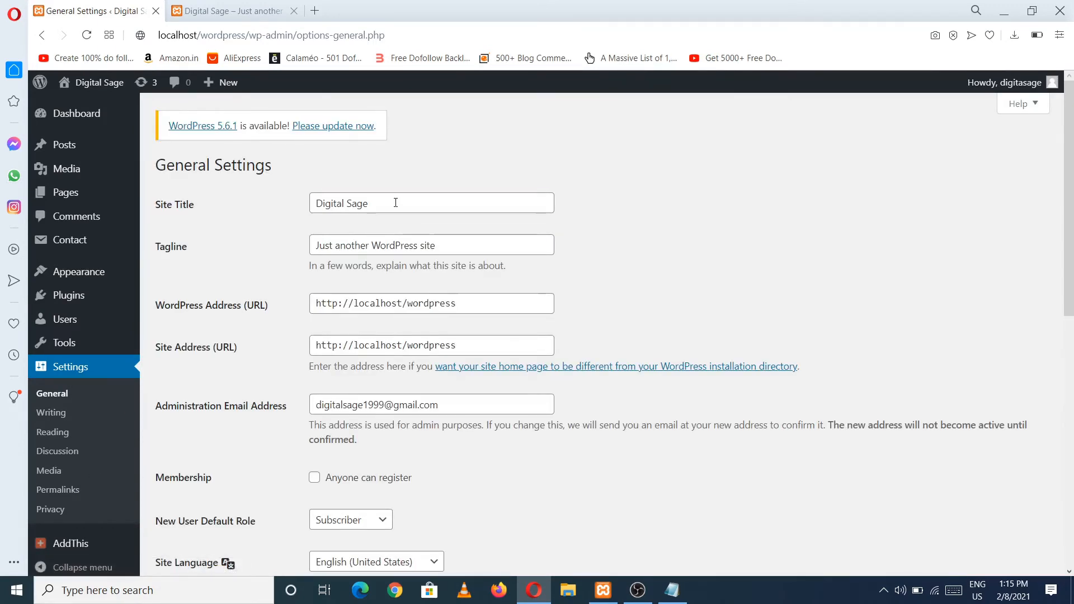
drag(396, 204, 267, 211)
click(232, 10)
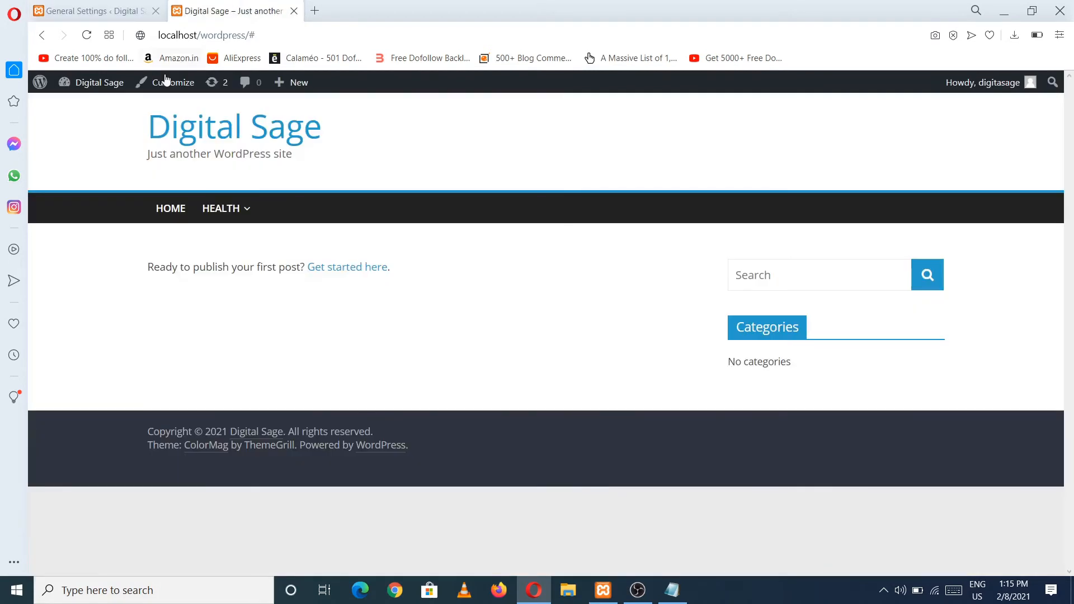
click(92, 10)
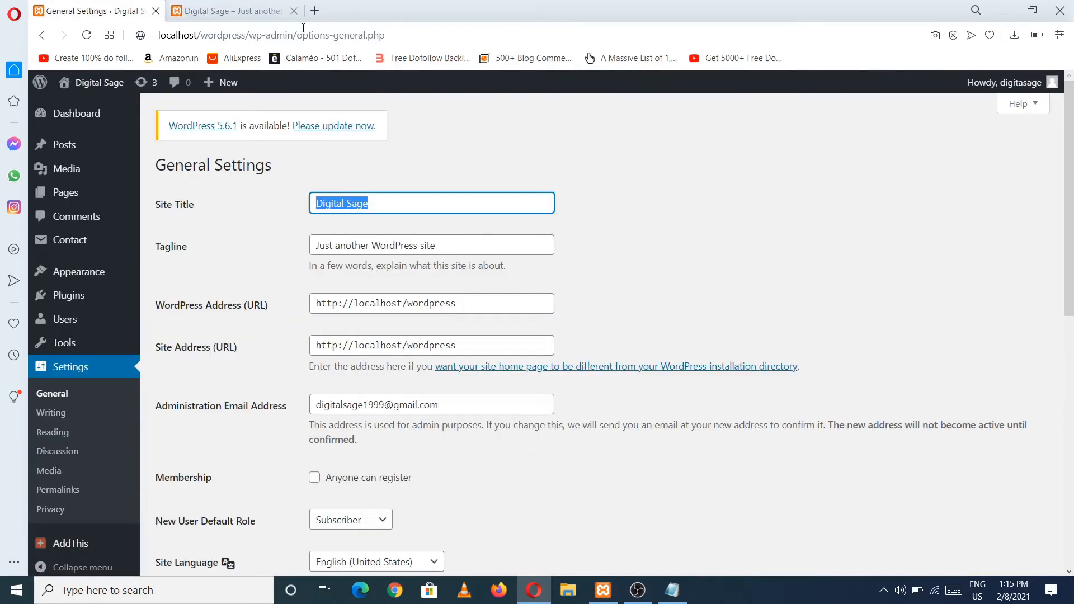
click(408, 198)
drag(408, 199, 247, 196)
key(End)
text(-)
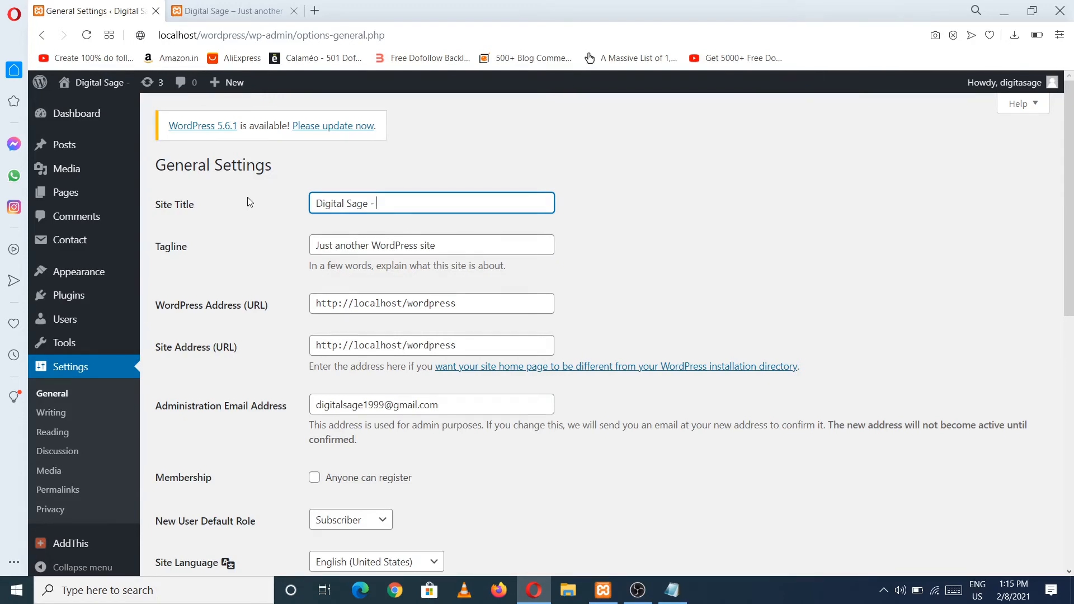
key(BackSpace)
key(BackSpace)
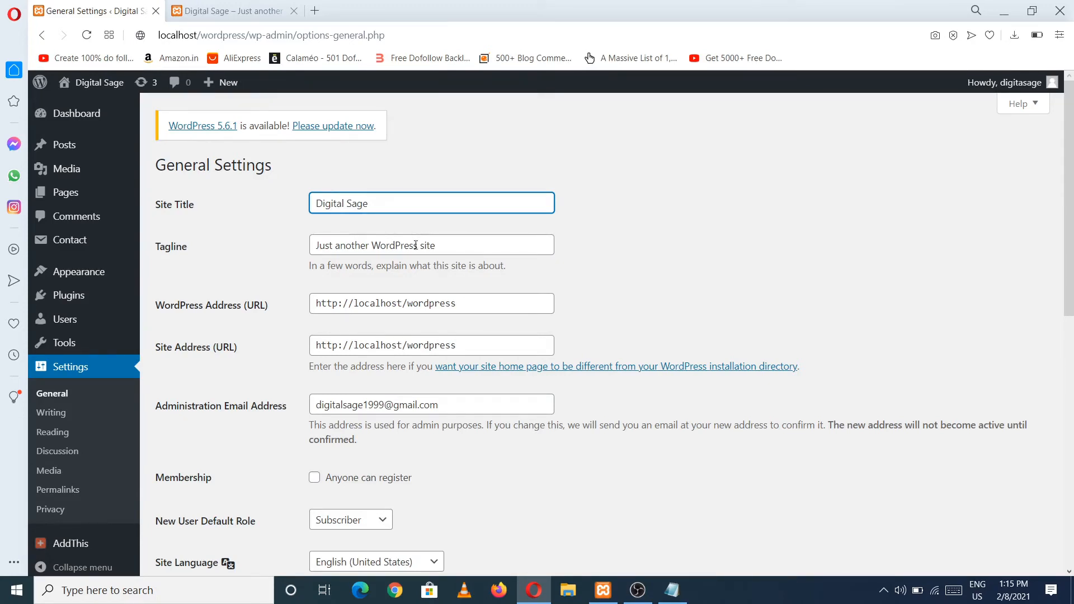
Step: Shorten the site title to "Digital" and save the general settings
key(BackSpace)
key(BackSpace)
key(BackSpace)
key(BackSpace)
key(BackSpace)
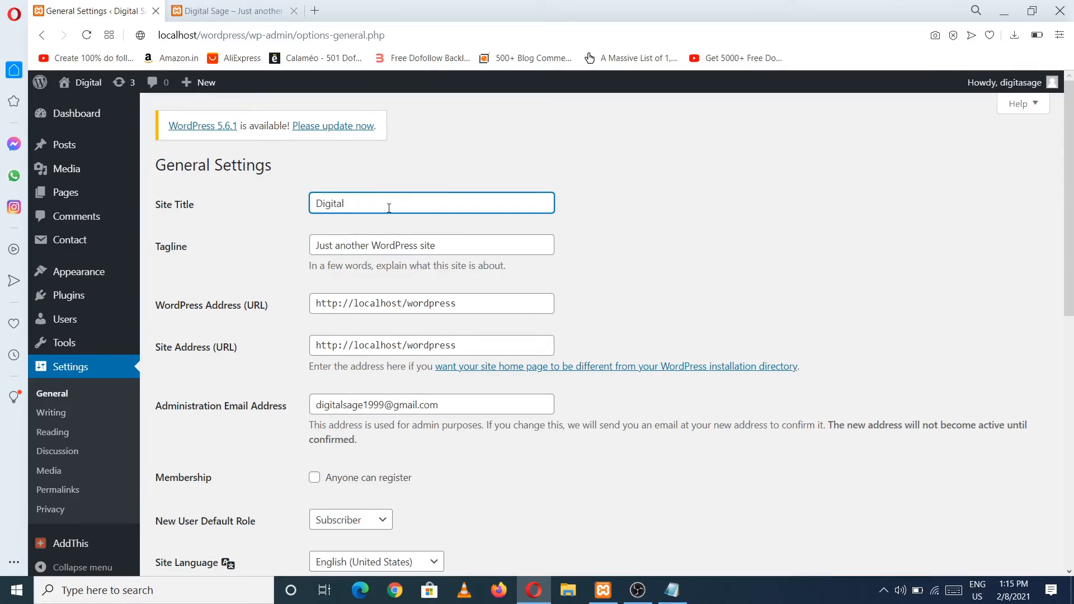
scroll(389, 280, down, 8)
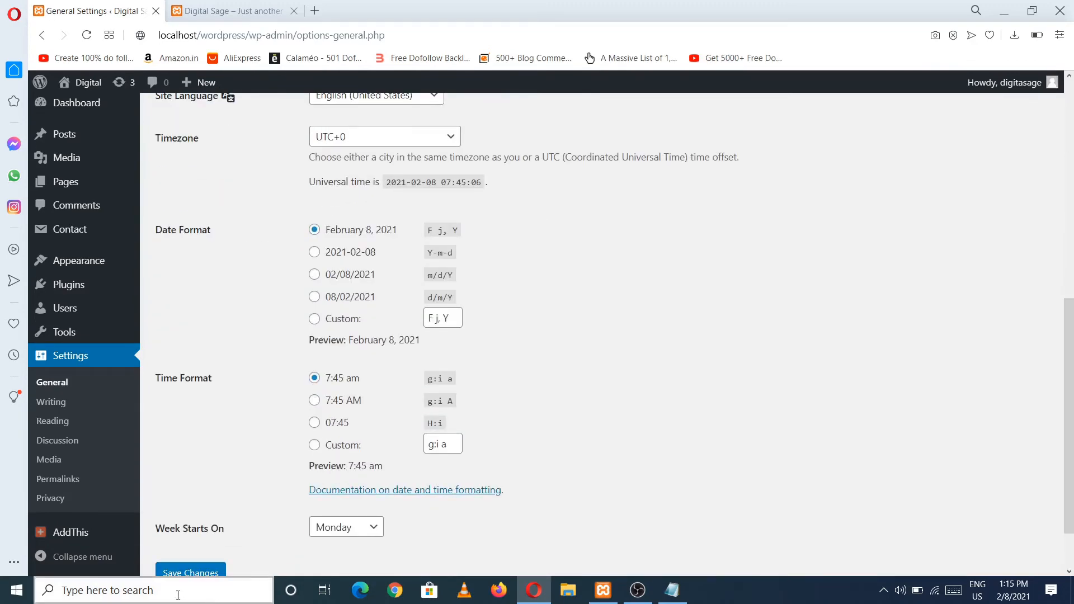
click(203, 570)
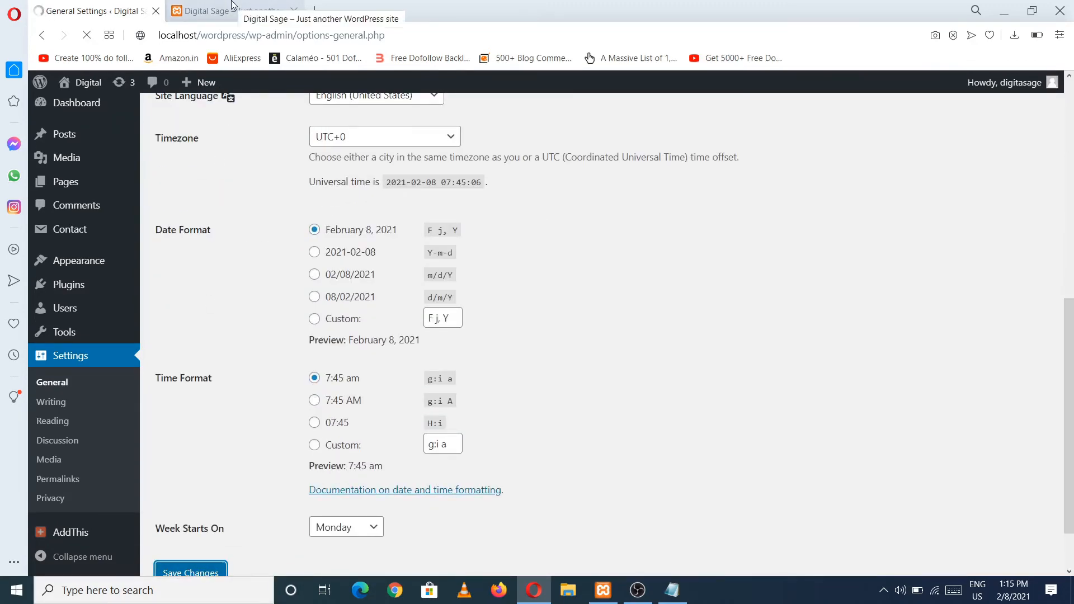
Step: Reload the live site and check the site title in its header
click(212, 11)
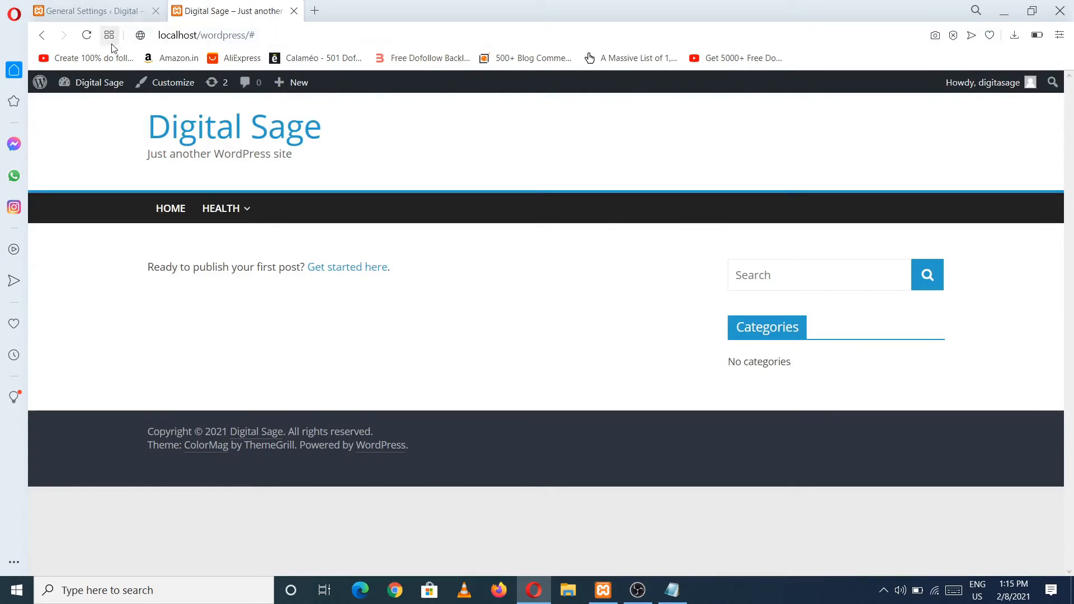
click(86, 36)
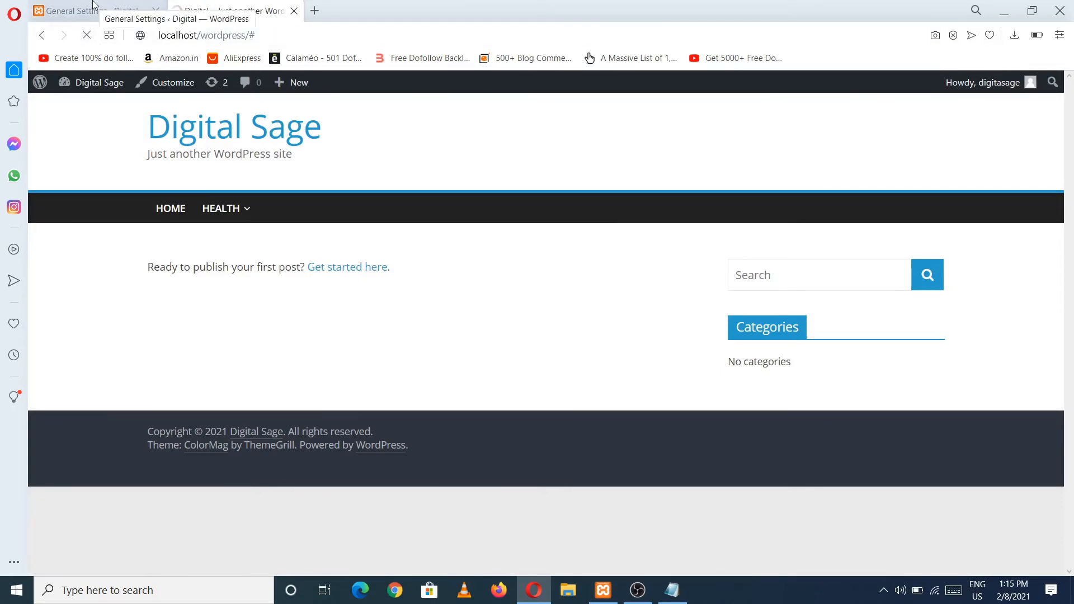
drag(117, 139, 196, 132)
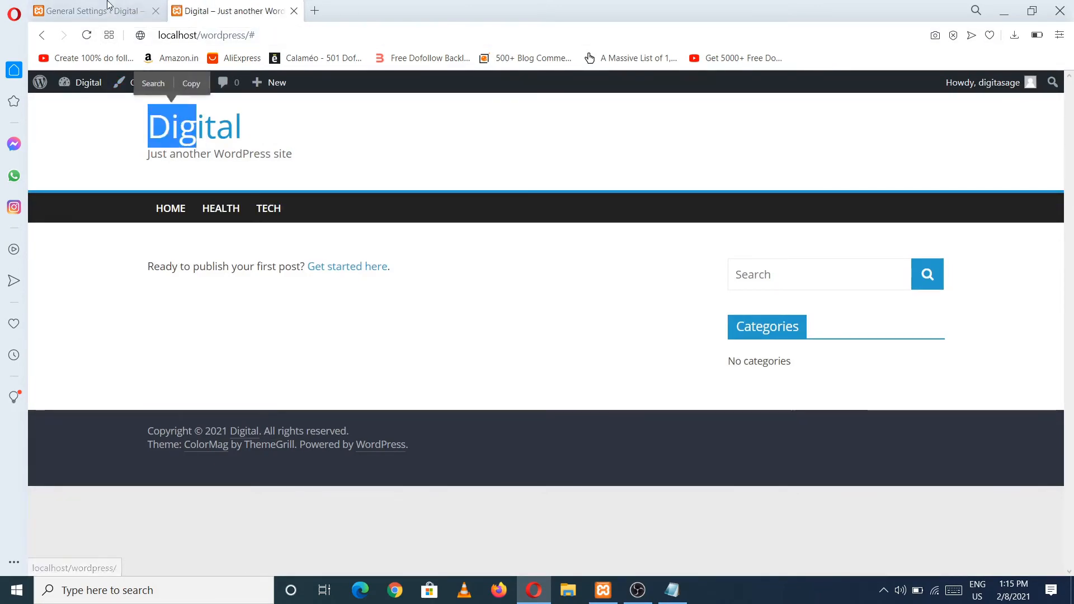
Step: Return to the general settings and change the site title back to "Digital Sage"
click(108, 6)
click(419, 237)
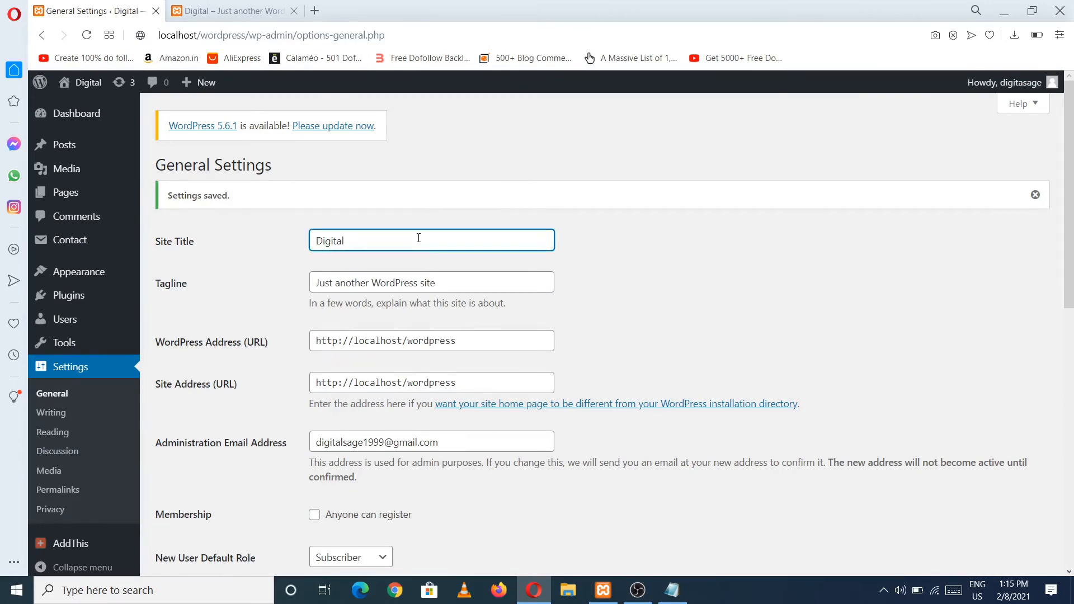
text(Sage)
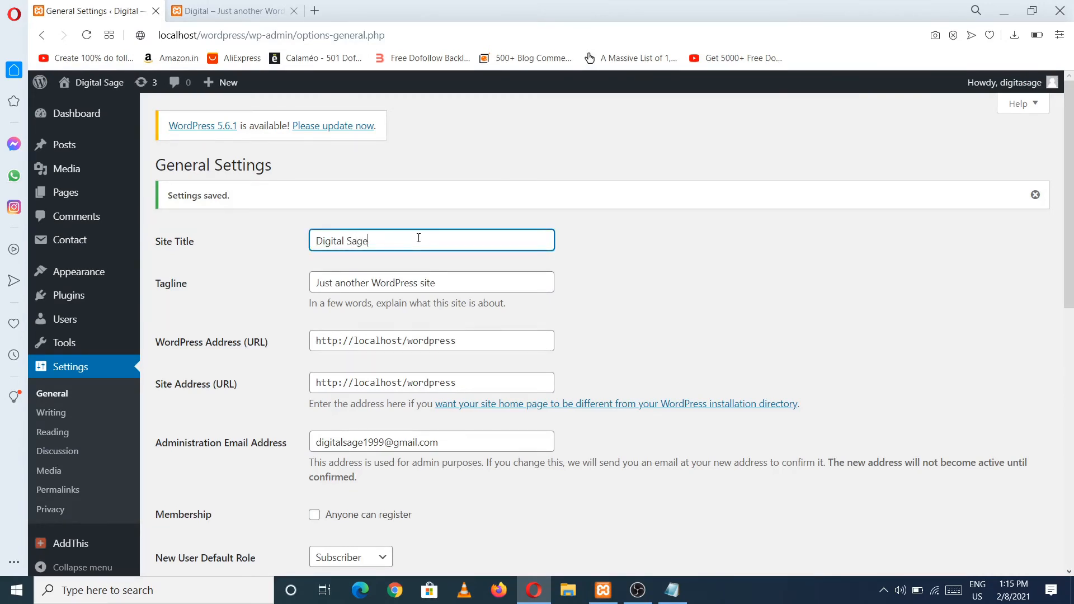
Step: Replace the site title with "Main Keyword"
key(BackSpace)
key(BackSpace)
key(BackSpace)
key(BackSpace)
key(BackSpace)
key(BackSpace)
key(BackSpace)
key(BackSpace)
key(BackSpace)
key(BackSpace)
key(BackSpace)
key(BackSpace)
text(Main Ke)
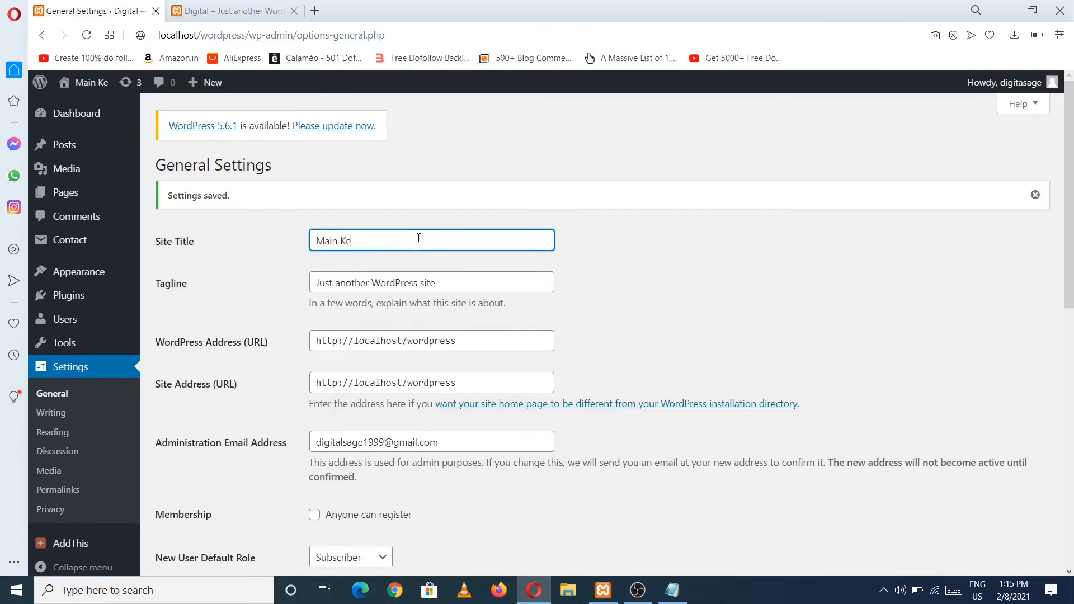
text(yword)
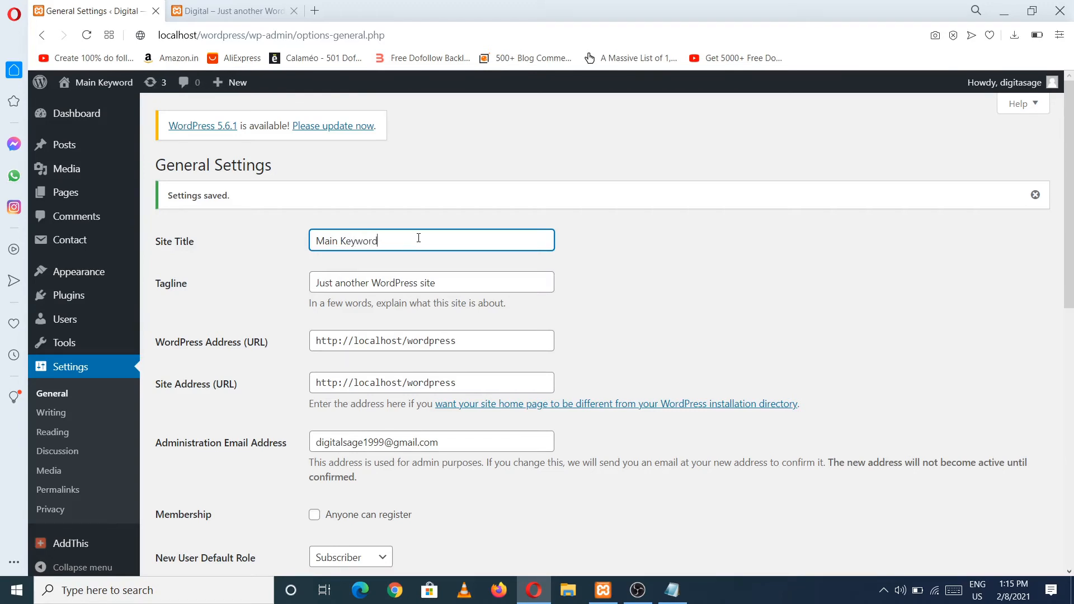
Step: Set the site title to "Skin Care Tips"
key(BackSpace)
key(BackSpace)
key(BackSpace)
key(BackSpace)
key(BackSpace)
key(BackSpace)
key(BackSpace)
key(BackSpace)
key(BackSpace)
key(BackSpace)
key(BackSpace)
key(BackSpace)
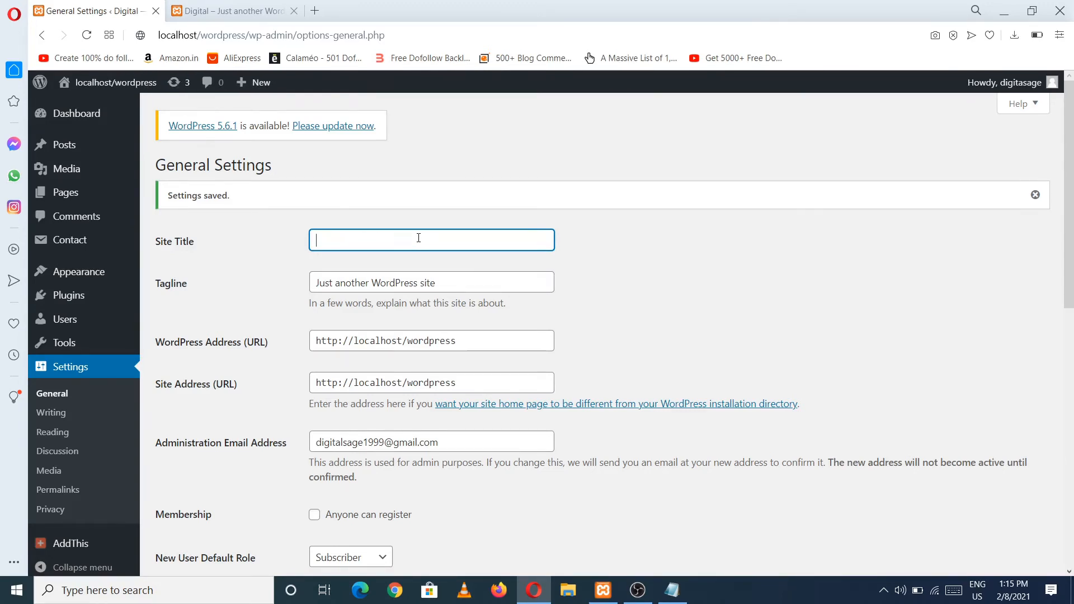
text(Skin car)
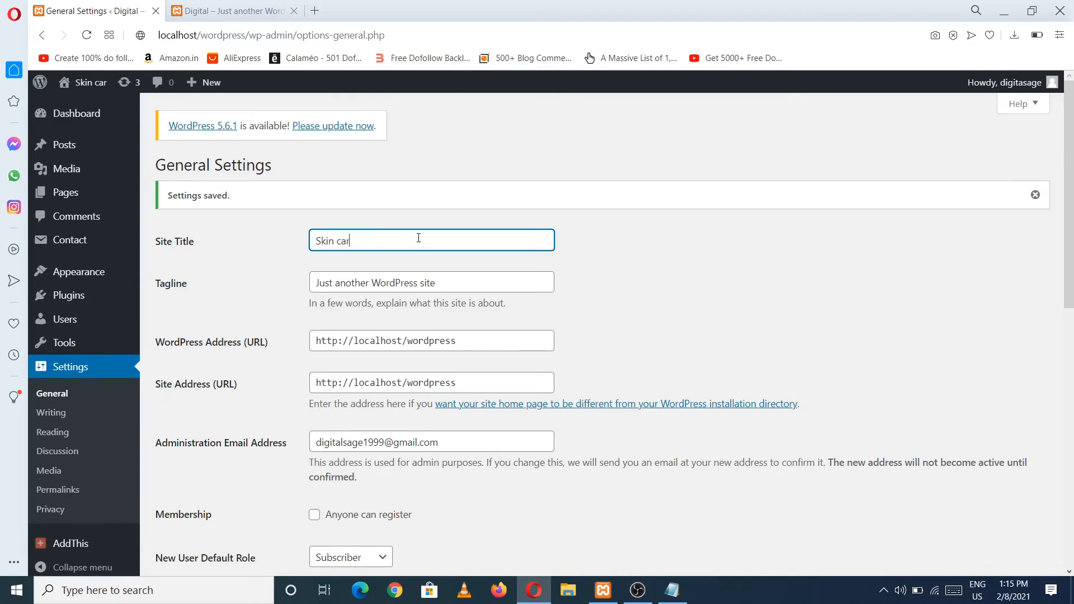
key(BackSpace)
key(BackSpace)
key(BackSpace)
text(Care Tips)
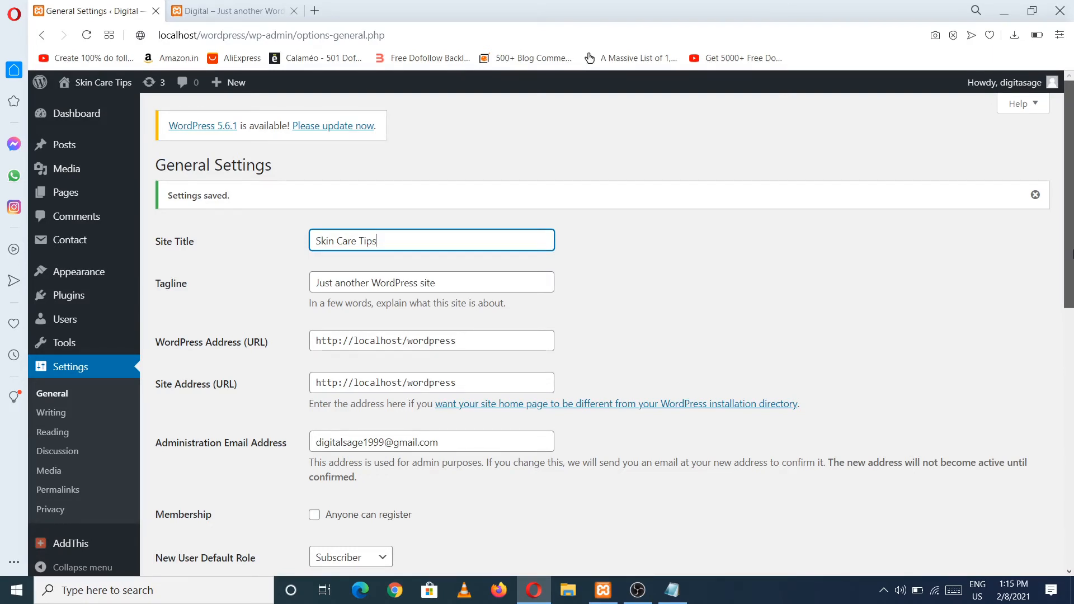
Step: Clear the tagline in the general settings and leave it empty
drag(1072, 255, 1072, 264)
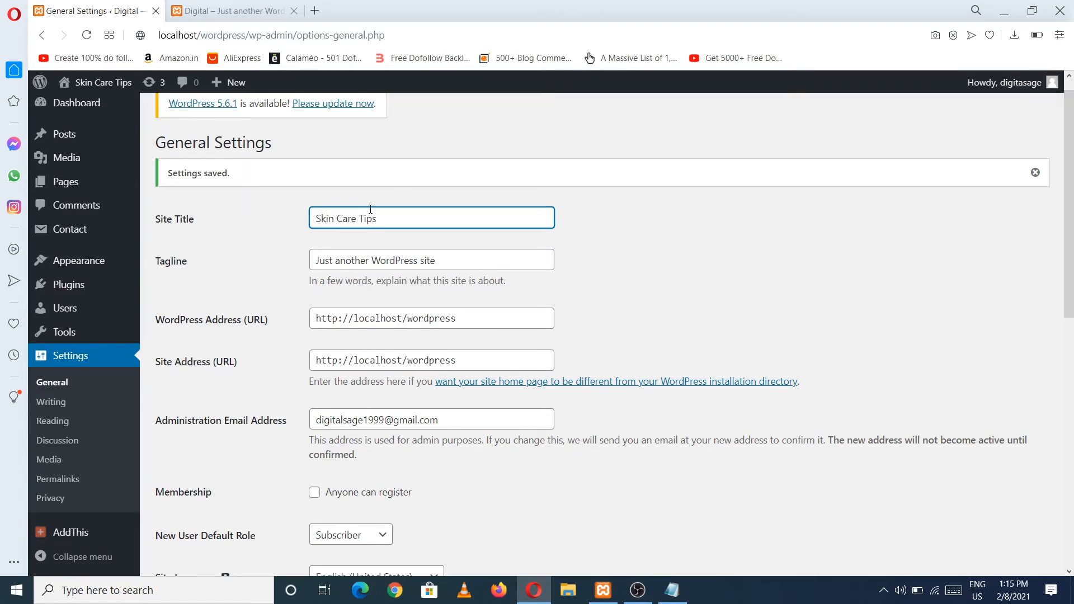
click(485, 268)
drag(463, 260, 261, 278)
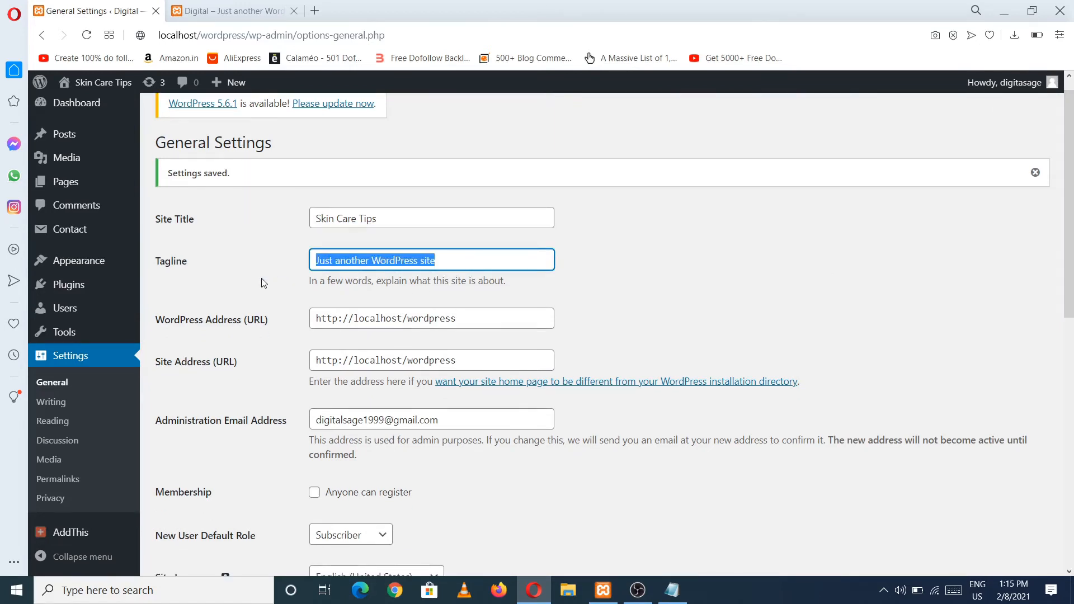
key(BackSpace)
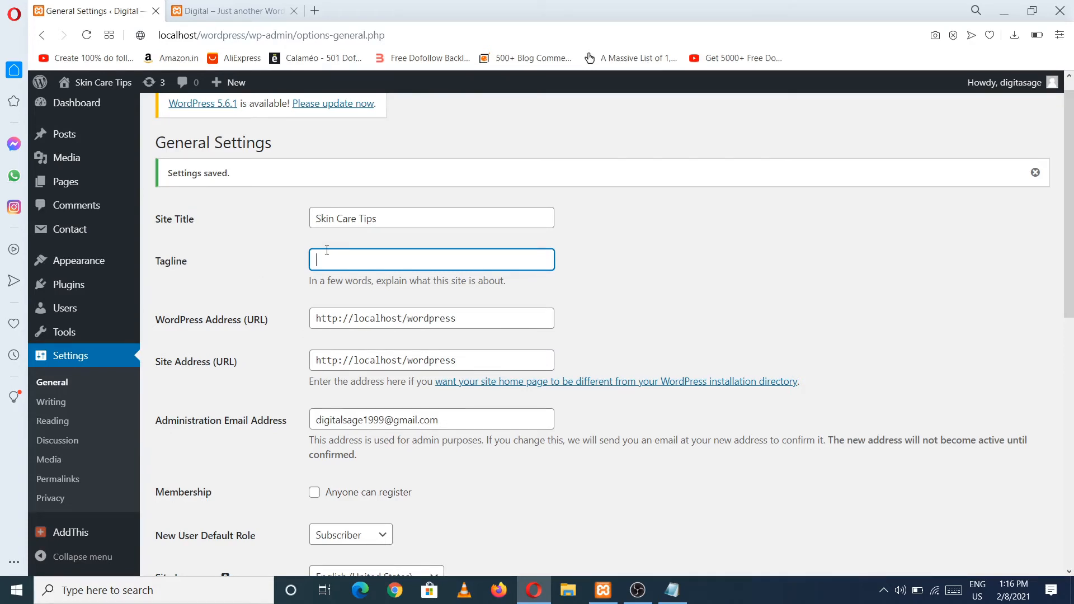
drag(379, 224, 276, 219)
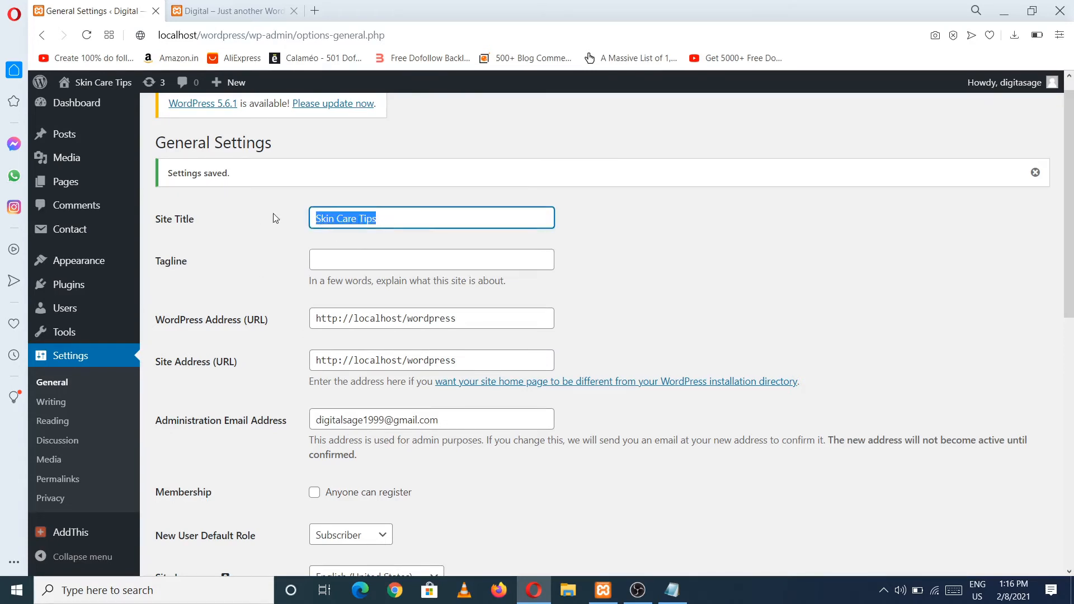
click(372, 268)
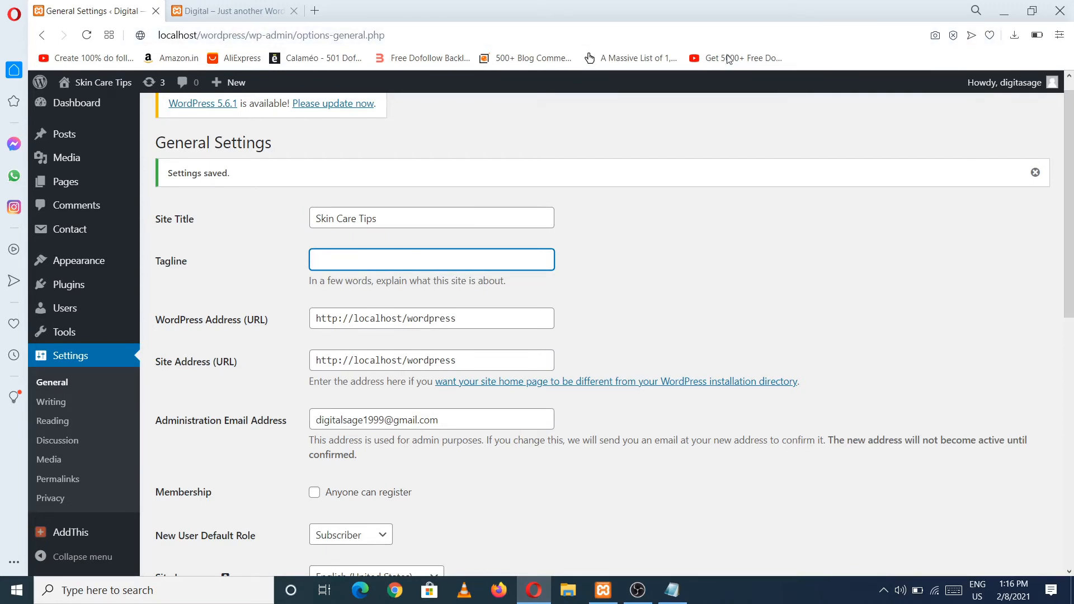
Step: Look at the current heading on the live site, then return to the general settings and save them
click(270, 10)
drag(296, 156, 148, 156)
click(148, 6)
drag(1070, 269, 1071, 536)
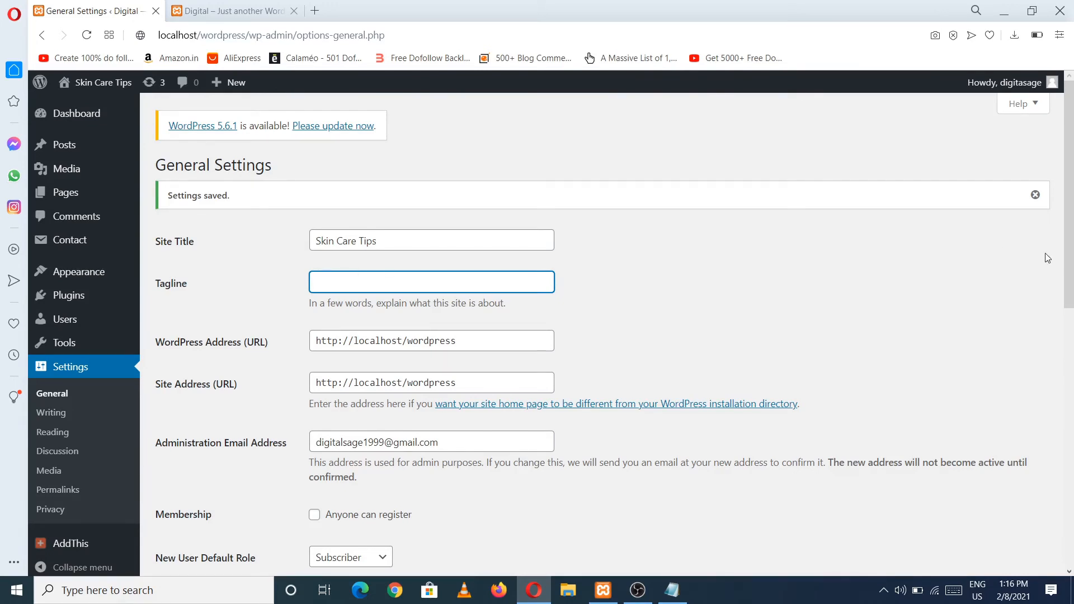
drag(1070, 257, 1070, 559)
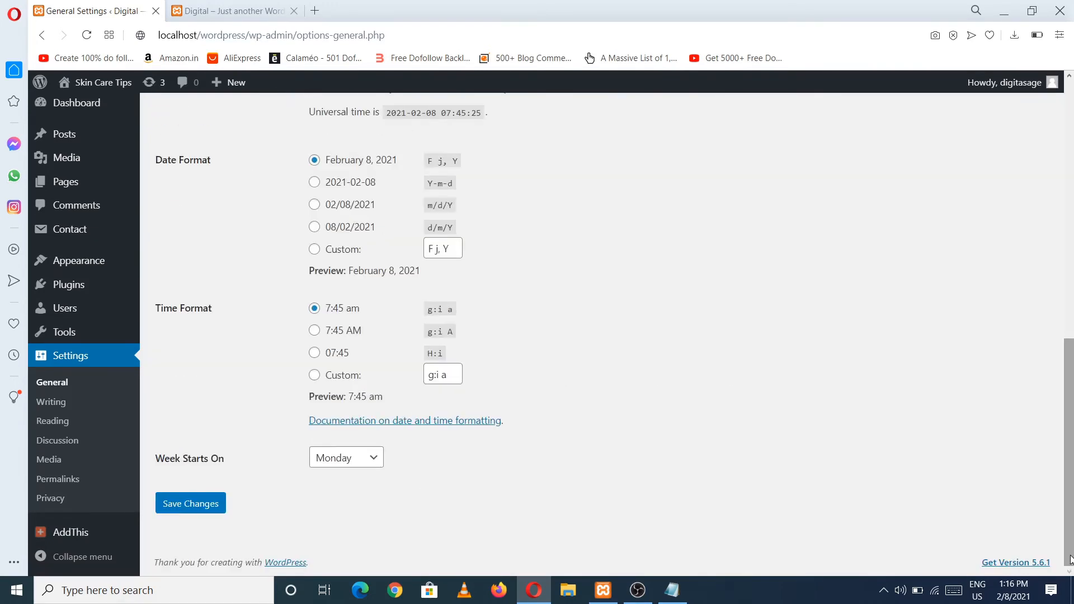
click(191, 505)
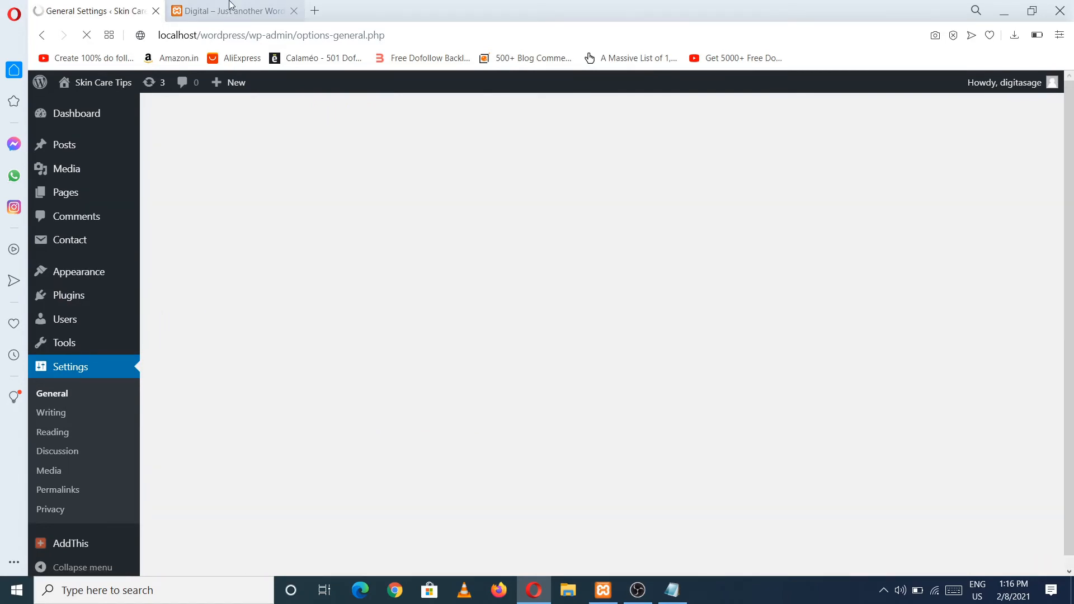
Step: Reload the live site, check the header title and return to the general settings
click(229, 5)
click(86, 34)
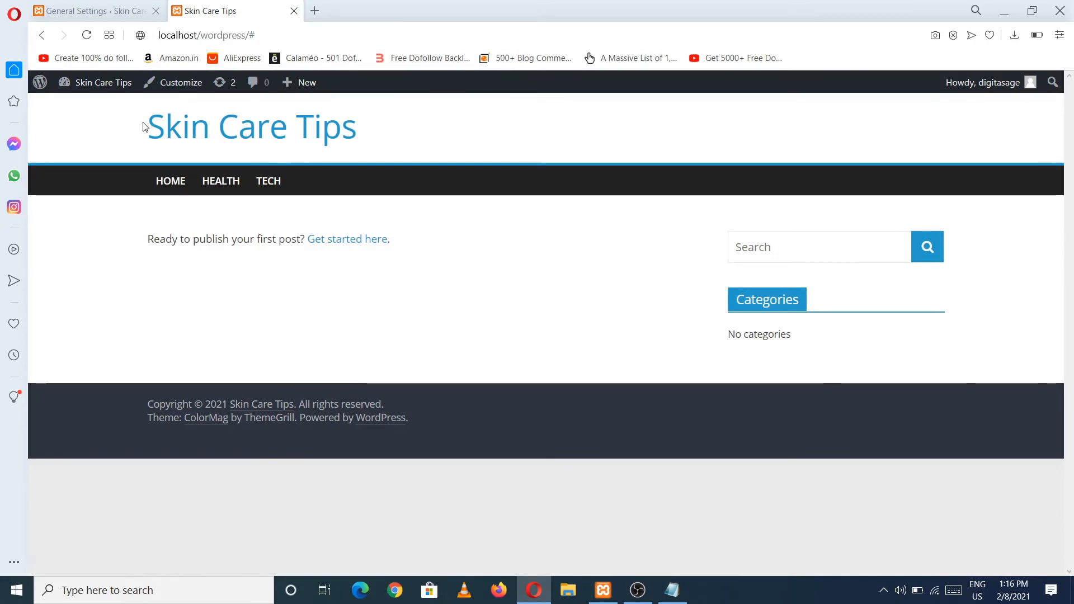
drag(144, 126, 298, 128)
click(423, 127)
key(ctrl+Tab)
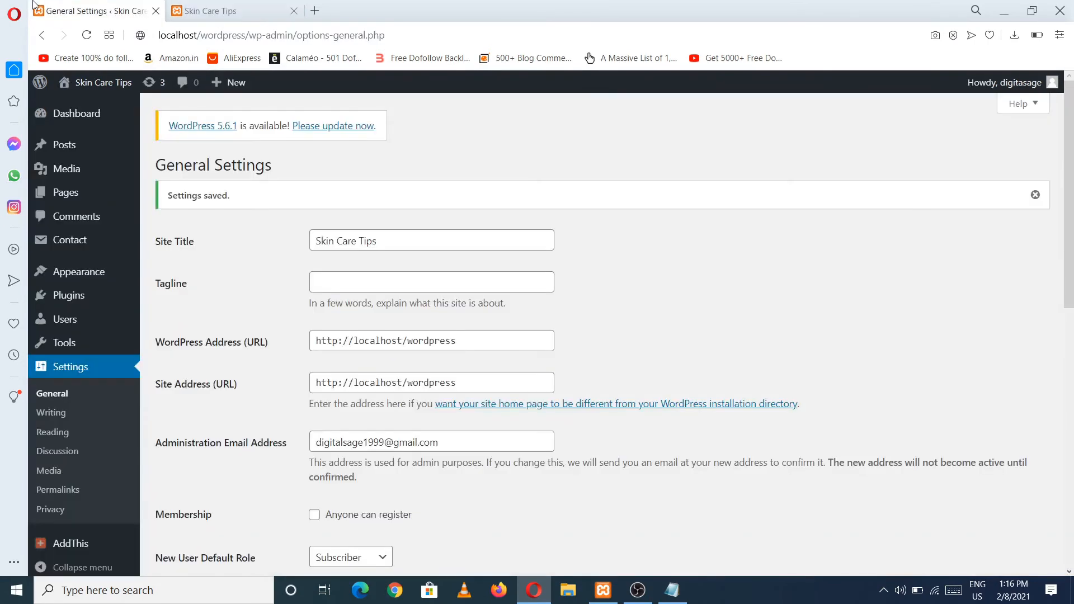
scroll(1073, 242, down, 2)
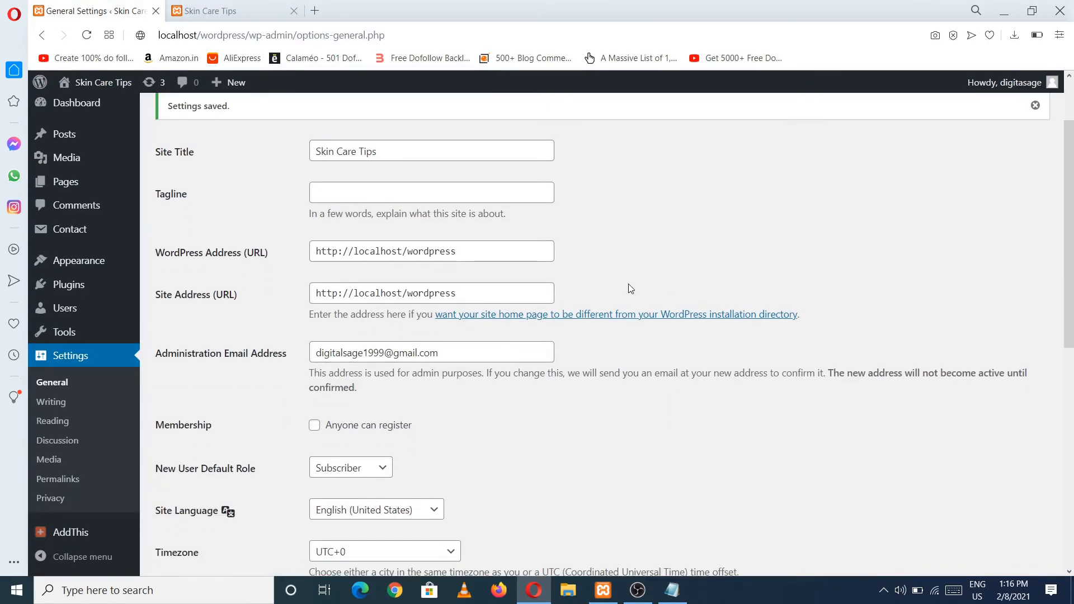
click(338, 253)
text(s)
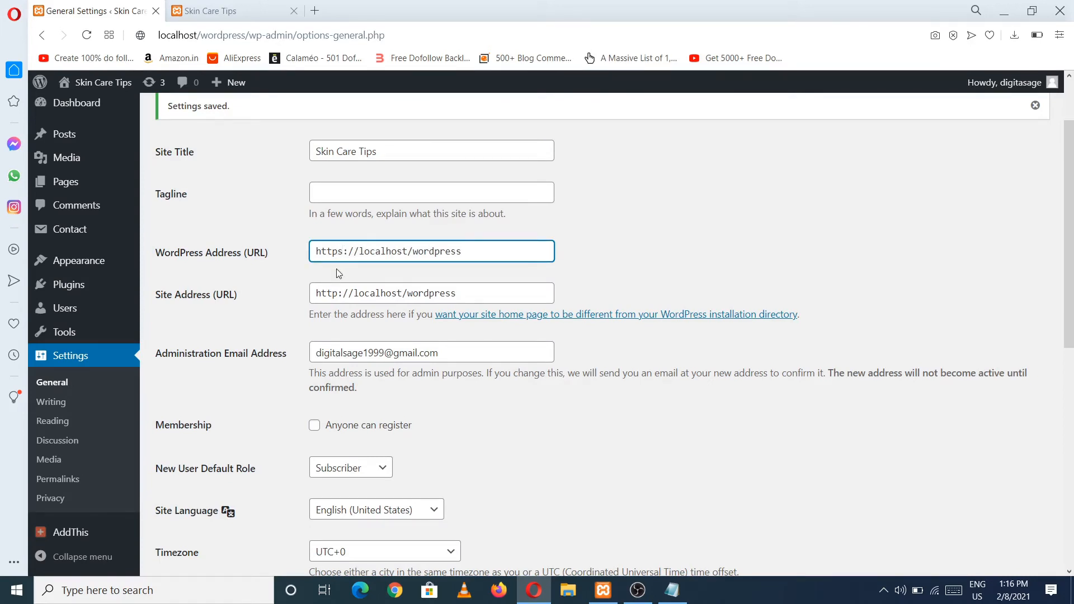
click(335, 295)
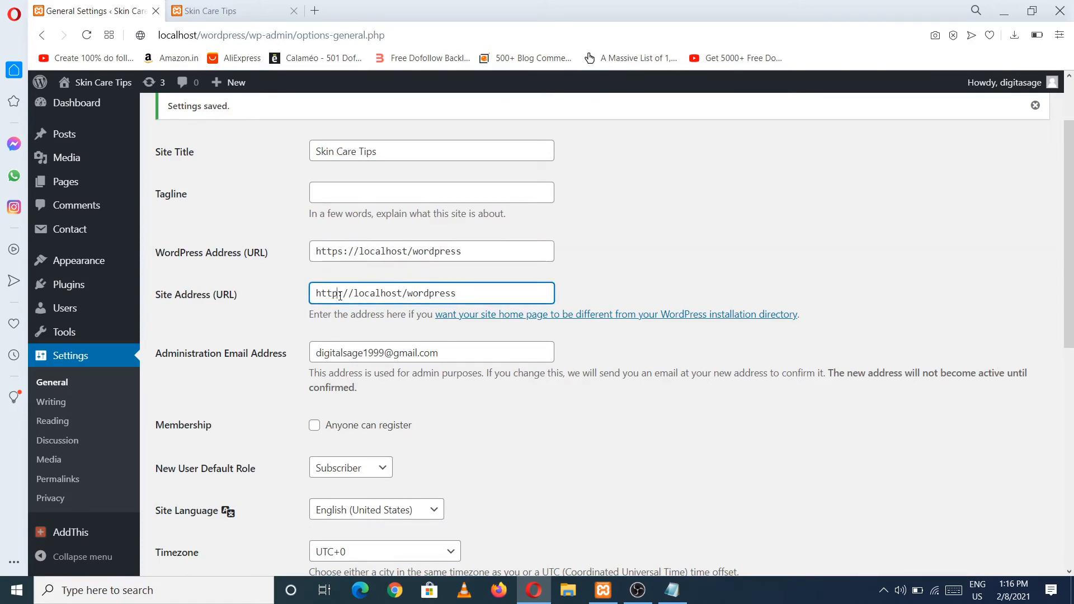
text(s)
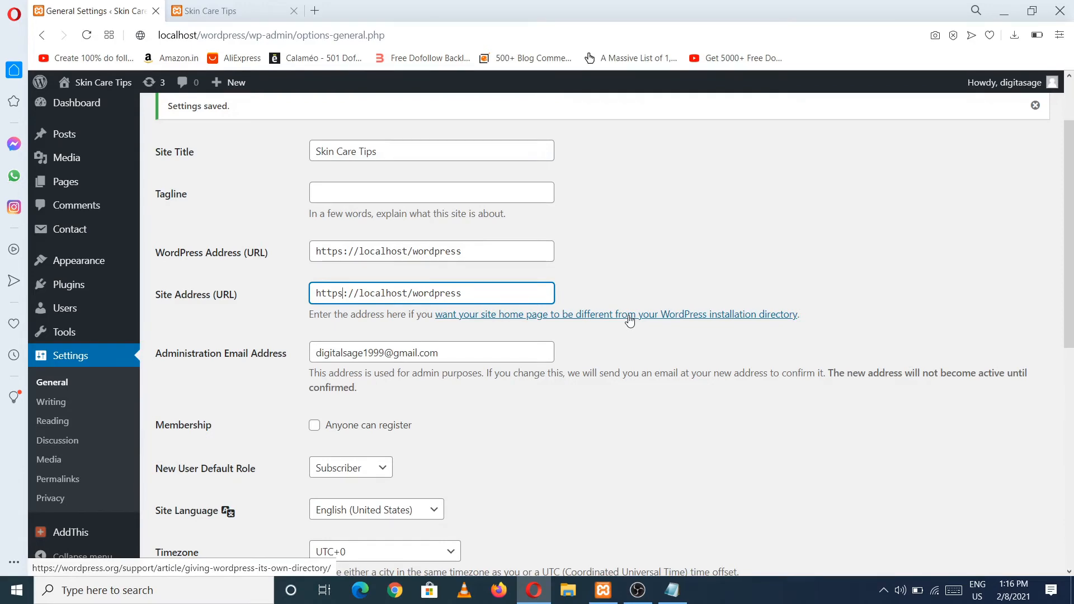
Step: Review the administration email and the remaining general options, and save the settings
drag(1070, 273, 1072, 331)
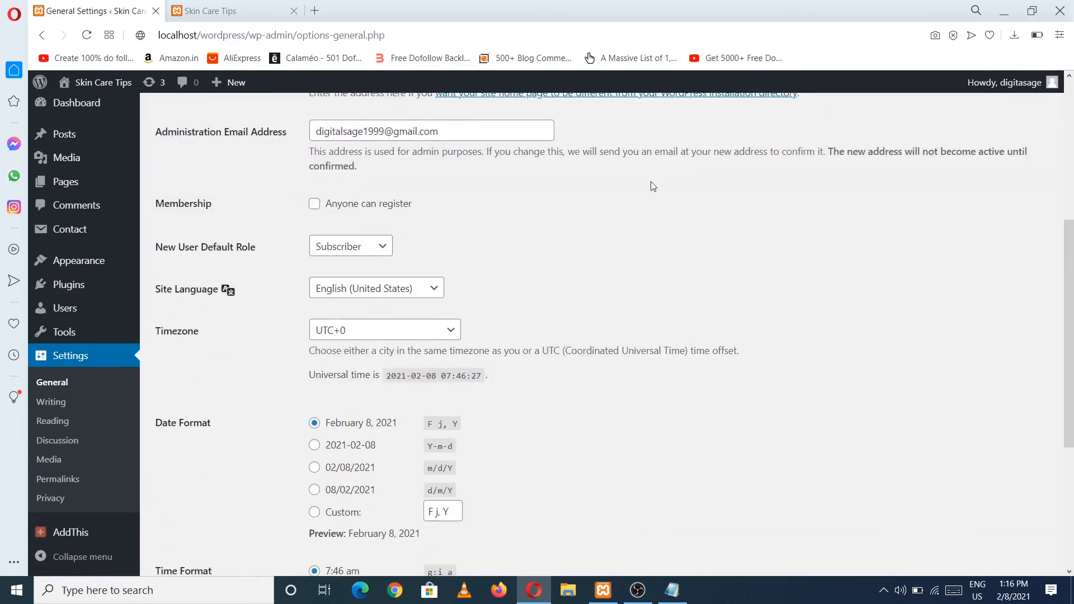
drag(478, 134, 296, 133)
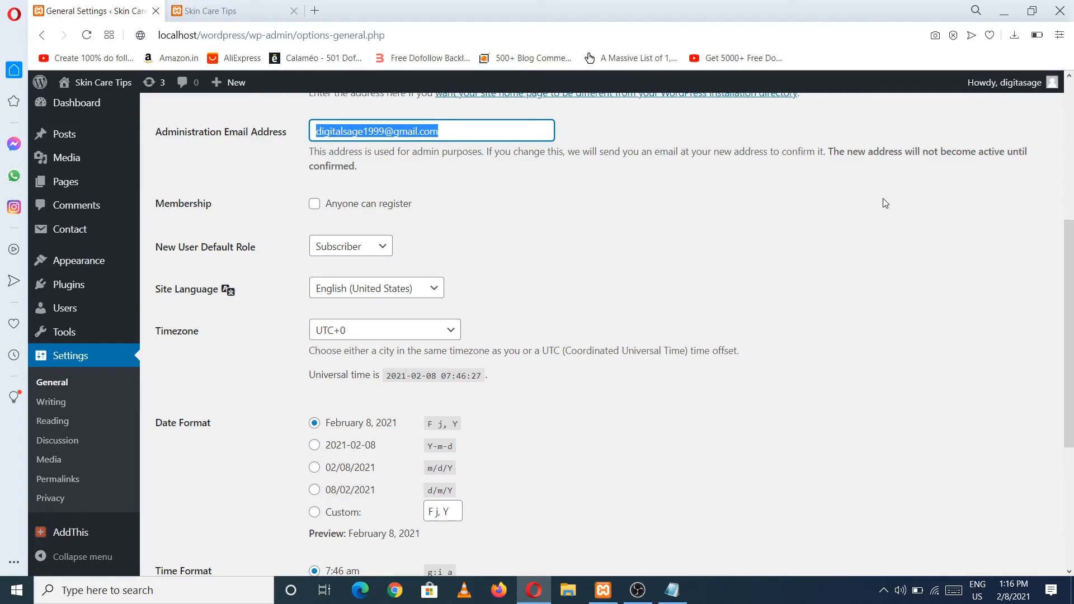
drag(508, 134, 313, 134)
scroll(795, 308, down, 2)
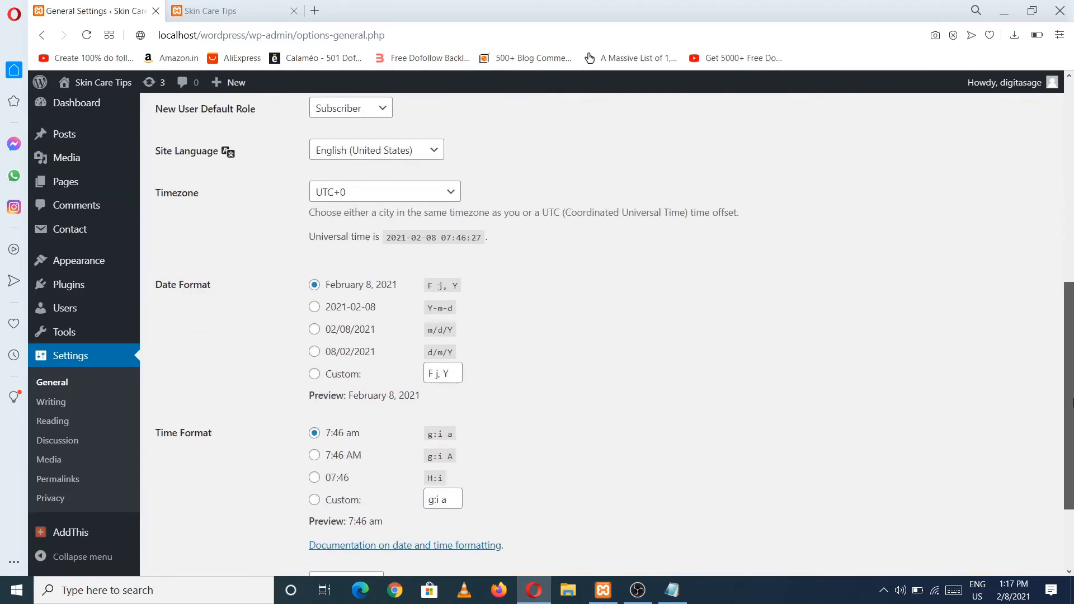
mouse_move(1072, 395)
mouse_down()
mouse_move(1072, 421)
mouse_move(1073, 396)
mouse_move(1073, 407)
mouse_up()
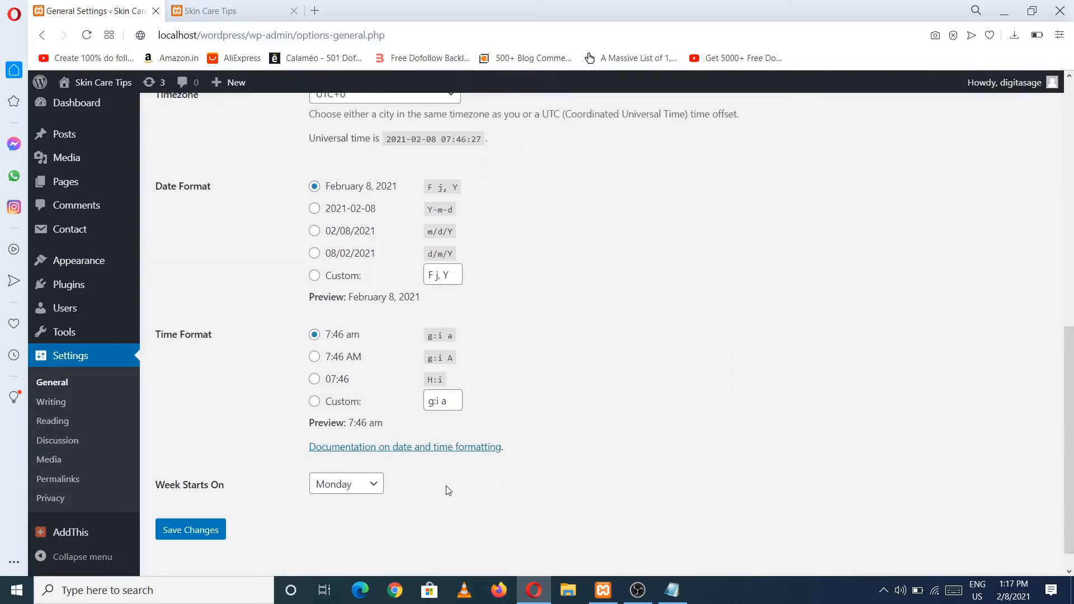
click(205, 530)
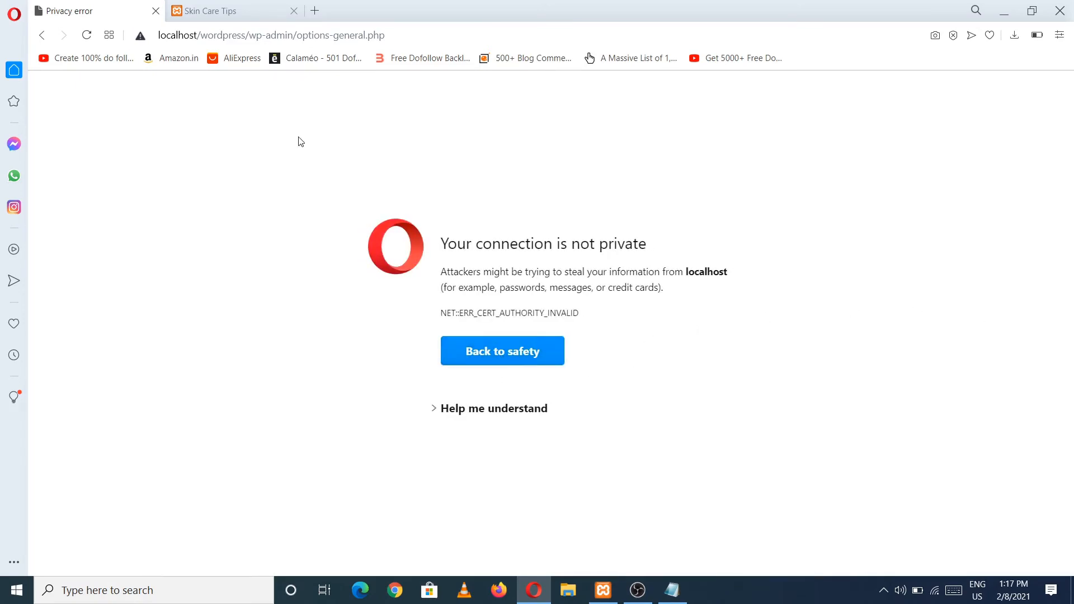
Step: Proceed past the browser's privacy warning for localhost and log back in with the administrator's email and account password
click(488, 409)
click(498, 455)
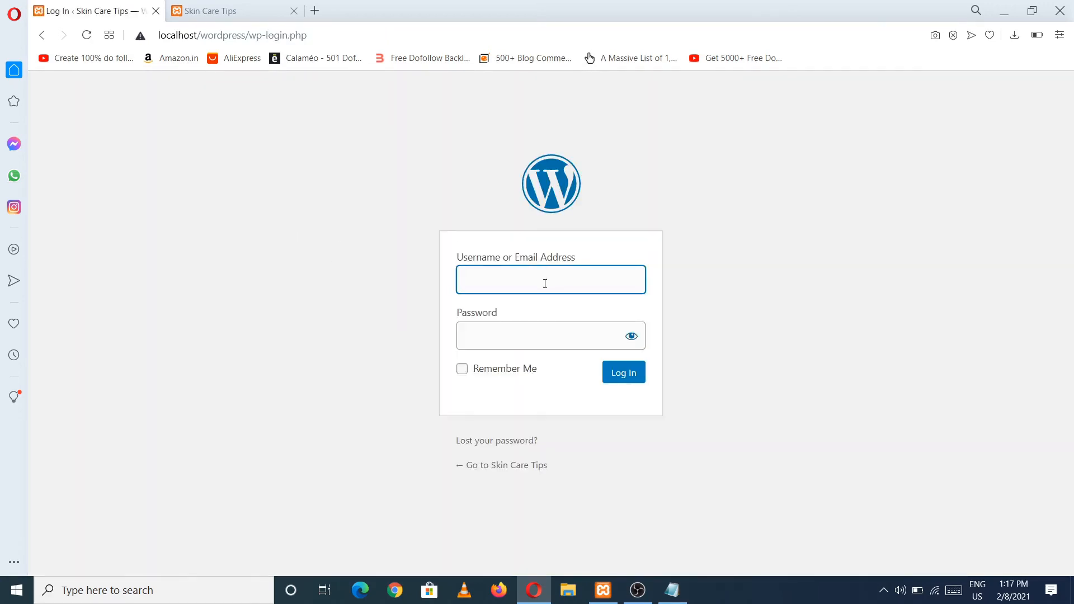
click(545, 283)
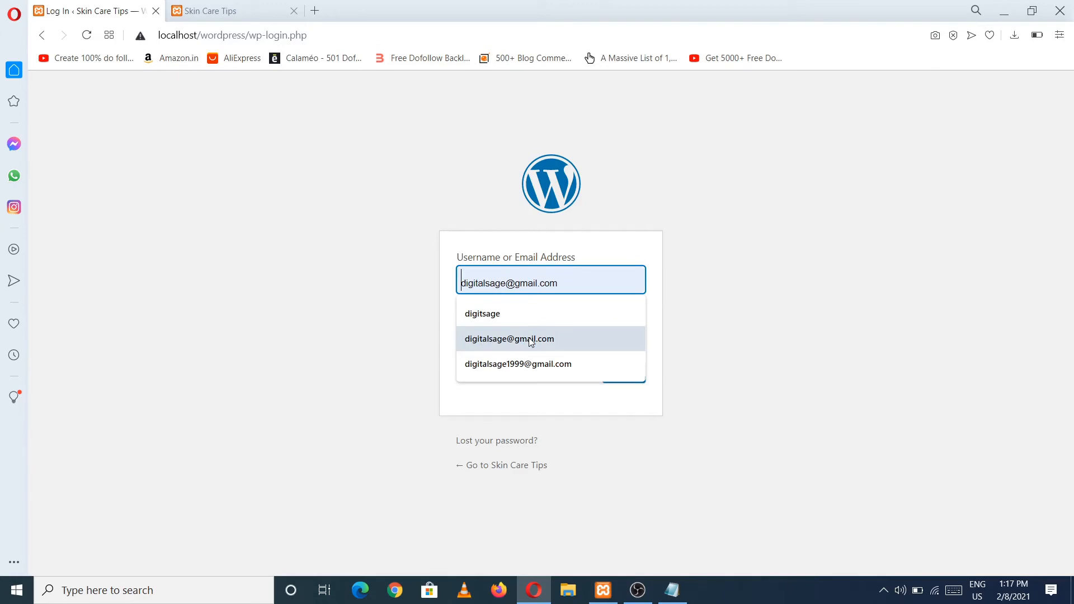
click(536, 360)
click(522, 328)
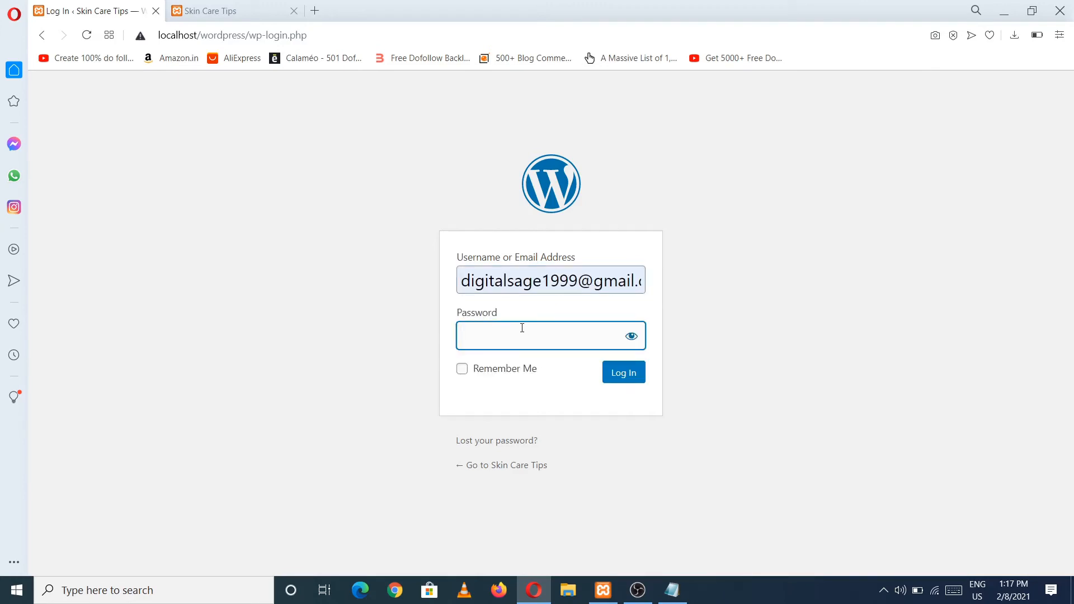
key(ctrl+v)
drag(506, 369, 663, 368)
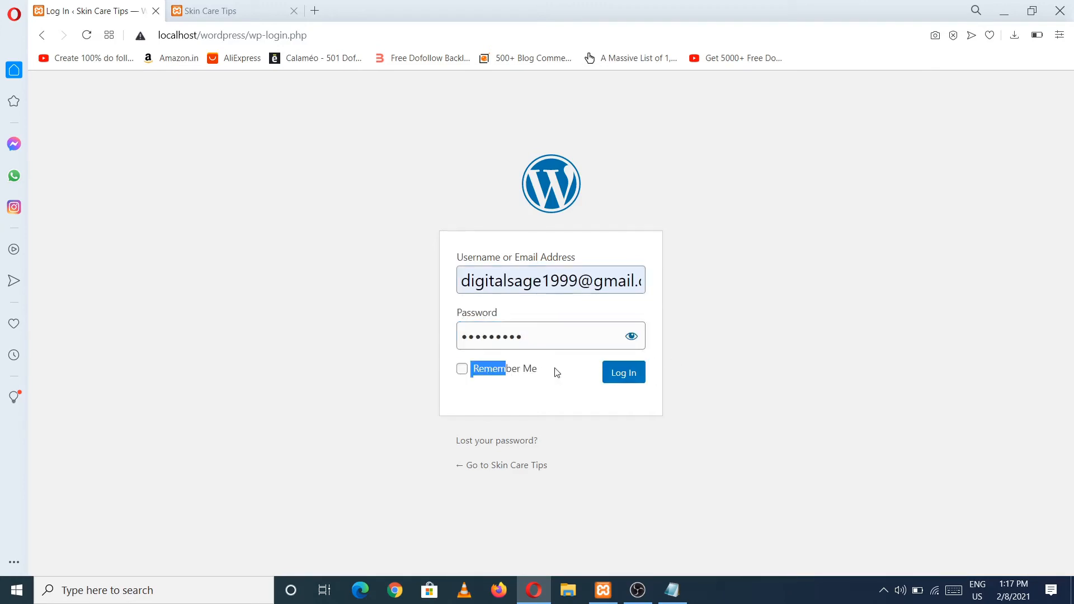
click(516, 371)
click(615, 375)
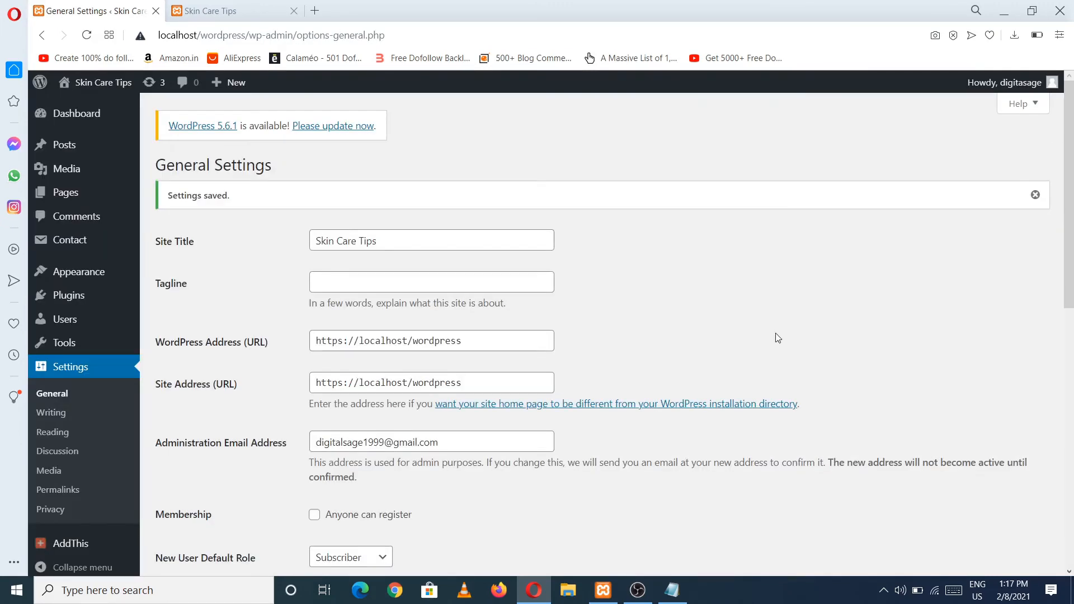
Step: Open the writing settings and choose Uncategorized as the default post category
mouse_move(1072, 300)
mouse_down()
mouse_move(1073, 354)
mouse_move(1073, 312)
mouse_up()
drag(1072, 266, 1073, 351)
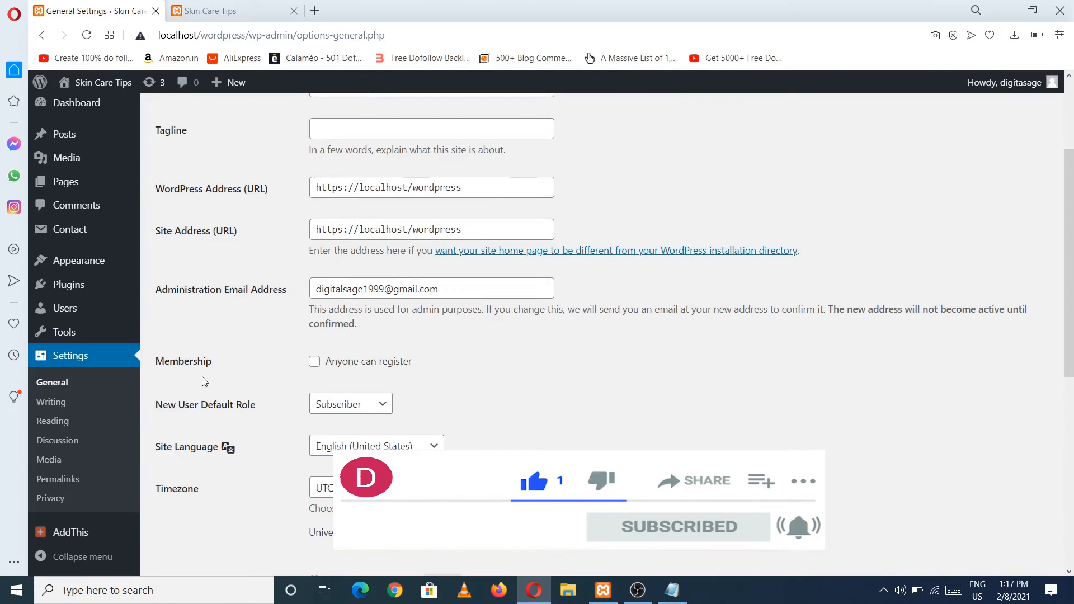
click(52, 405)
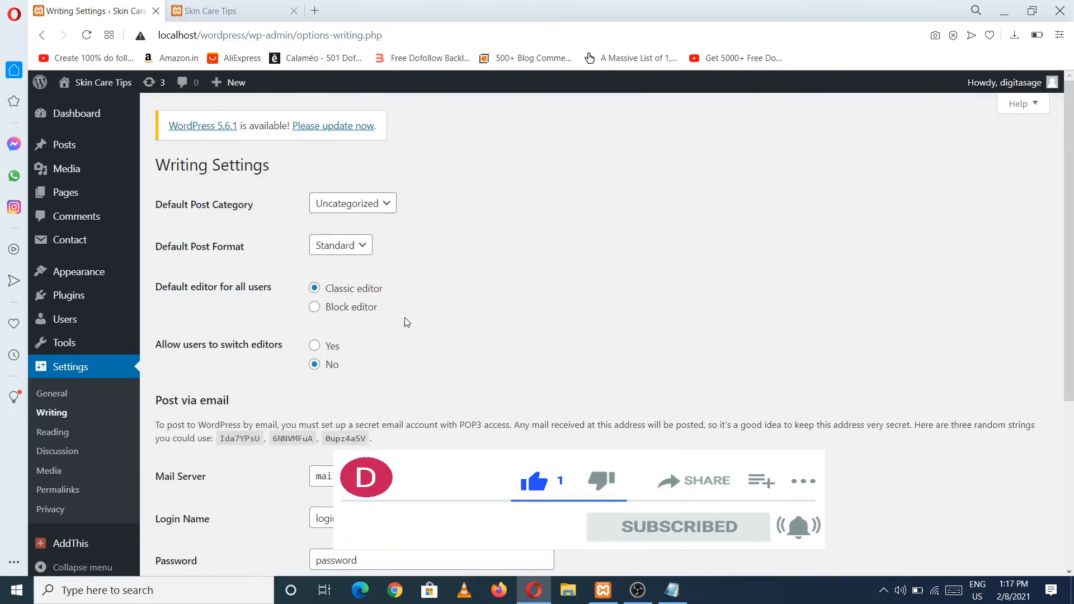
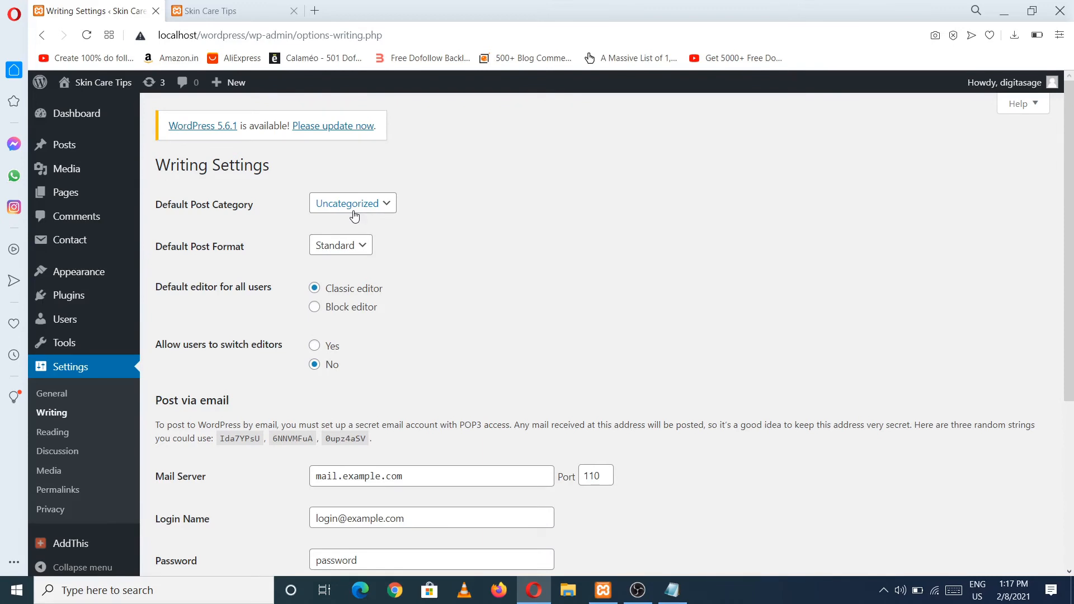
click(354, 215)
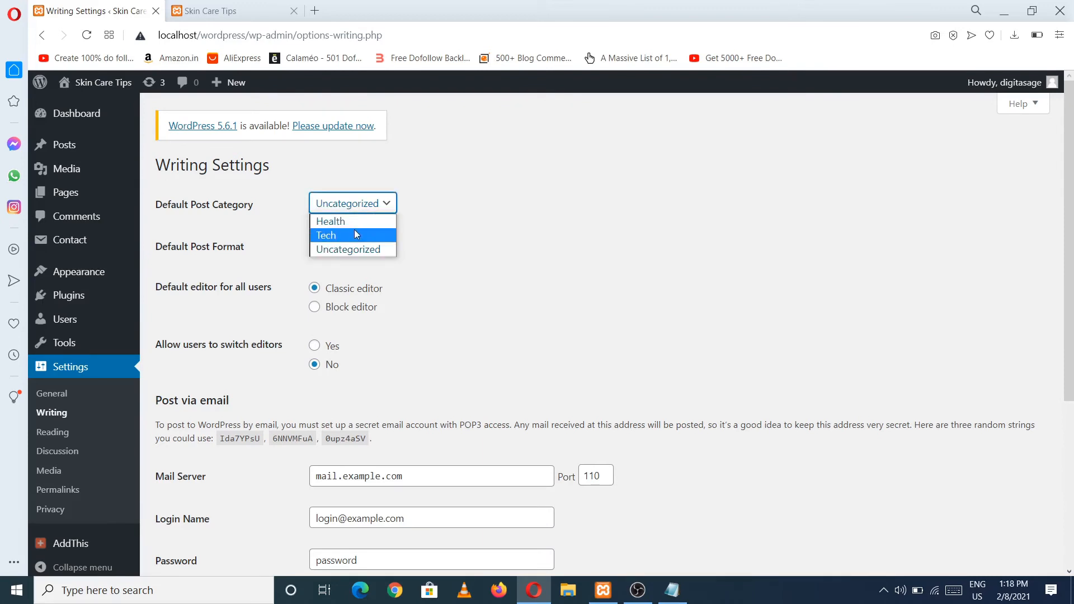
click(351, 250)
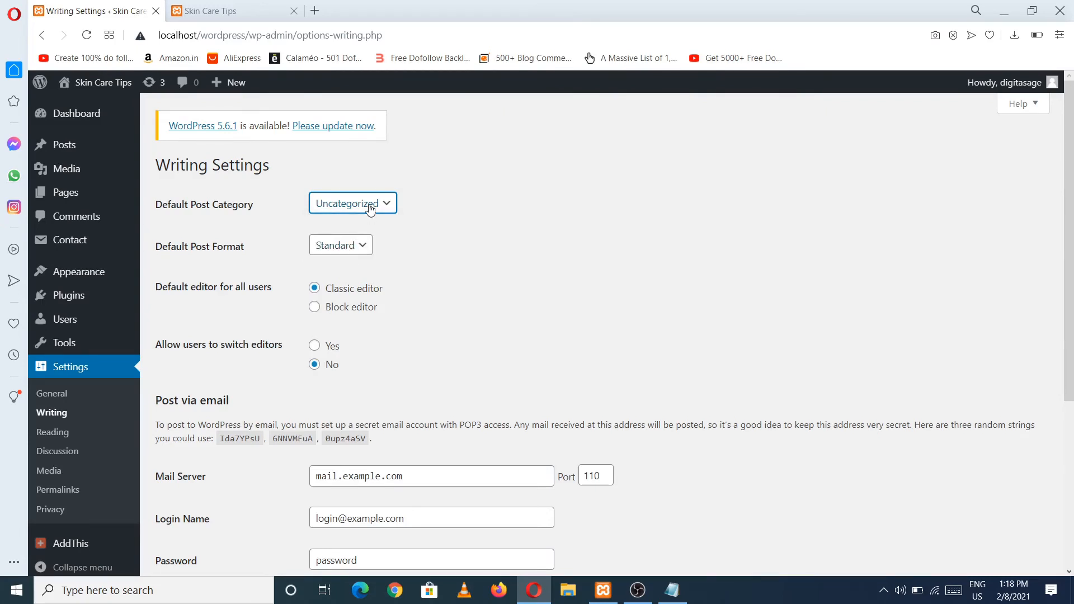
Step: Choose Standard as the default post format in the writing settings
click(369, 206)
click(424, 232)
click(363, 246)
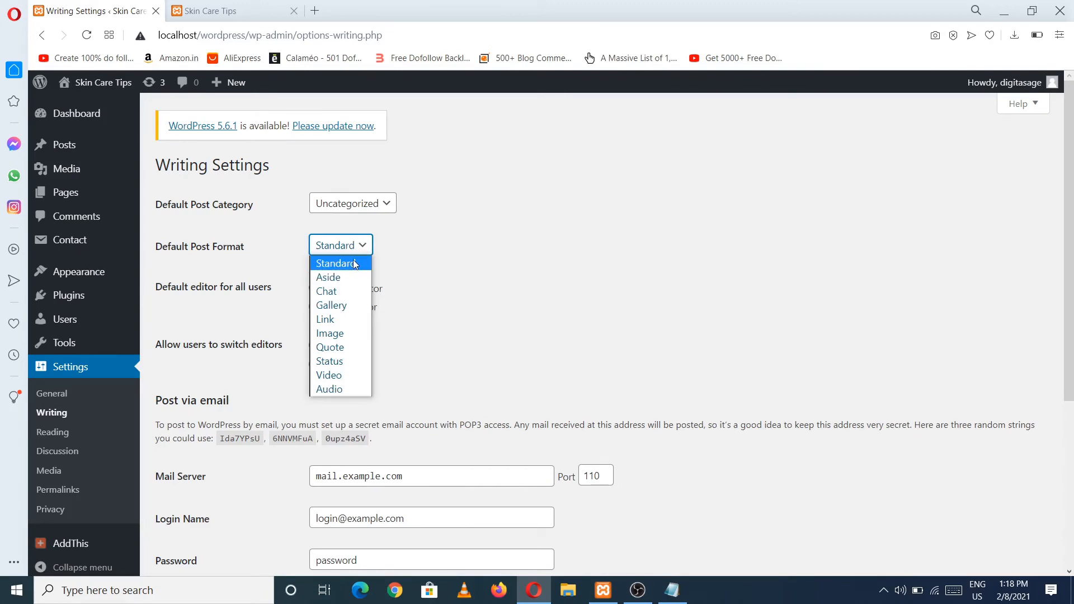
click(354, 261)
scroll(1072, 208, down, 1)
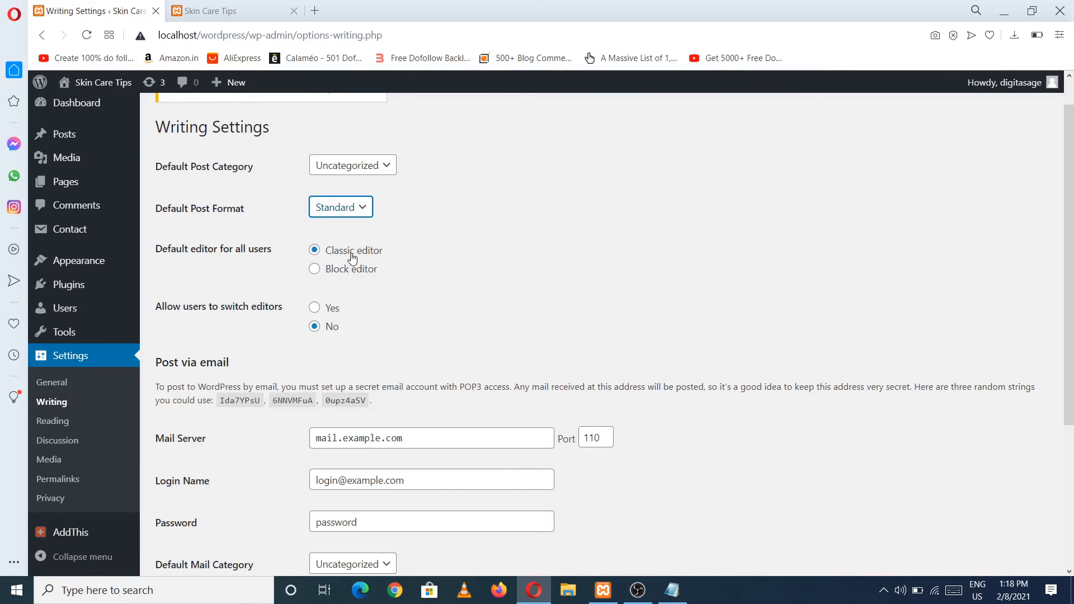
Step: Select the Classic editor as the default editor for all users and save the writing settings
click(353, 257)
scroll(1071, 270, down, 1)
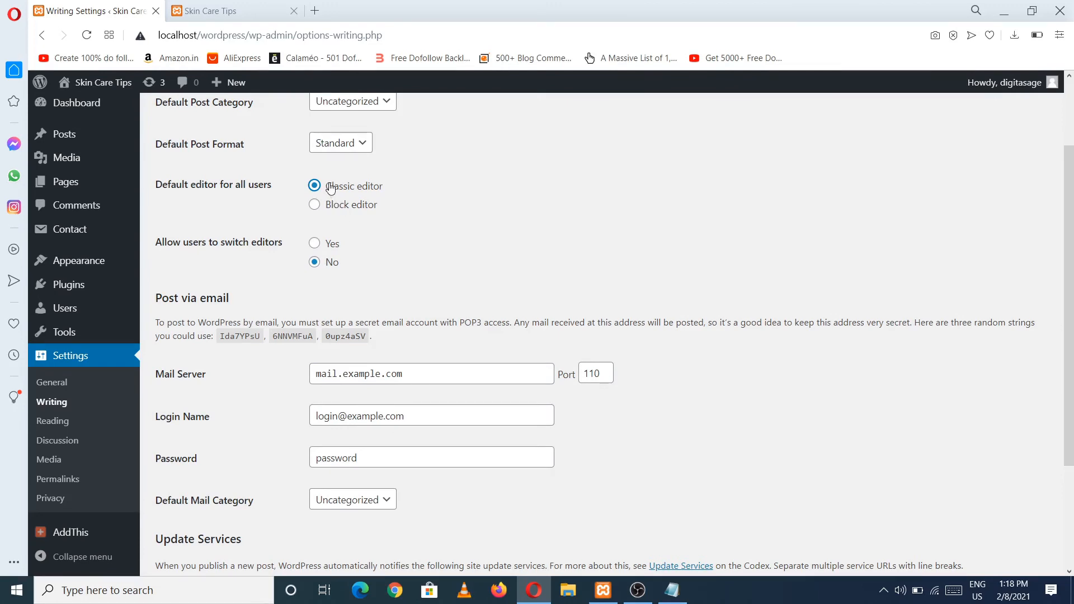
click(337, 206)
click(330, 188)
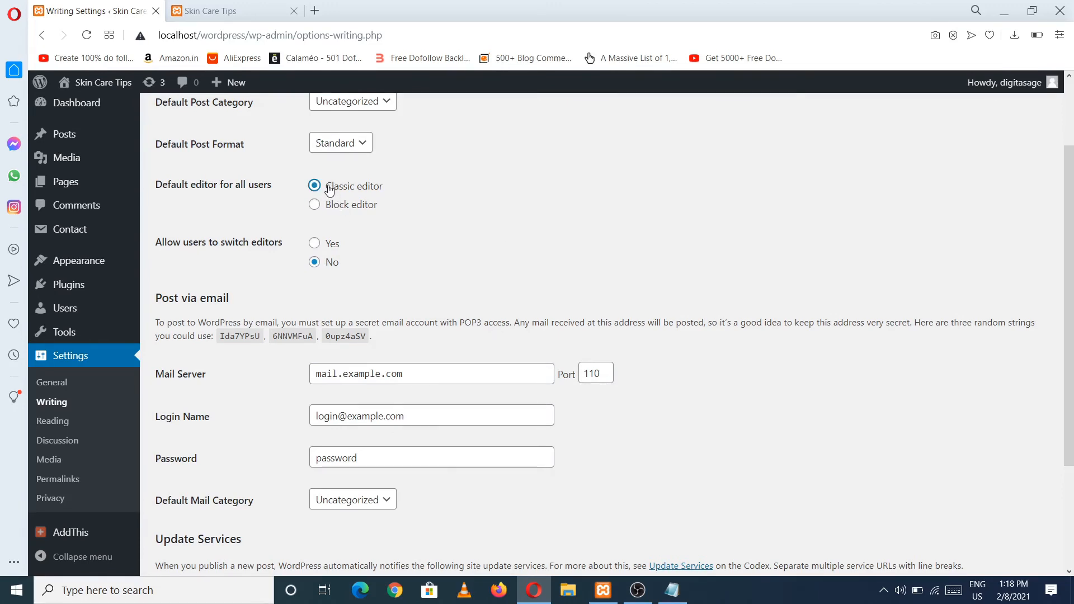
scroll(1072, 269, down, 2)
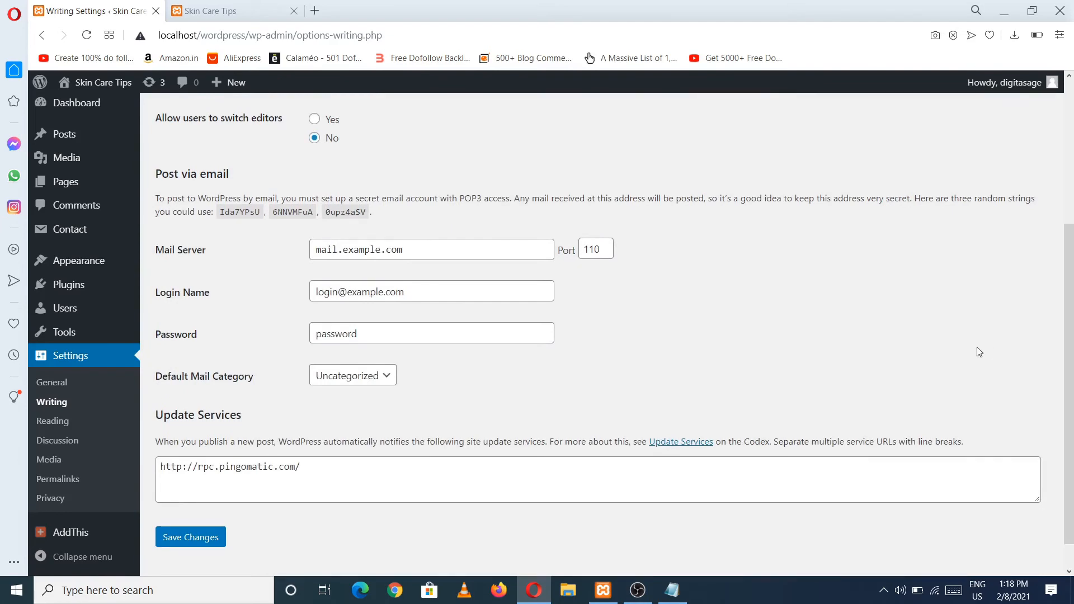
scroll(1071, 277, up, 2)
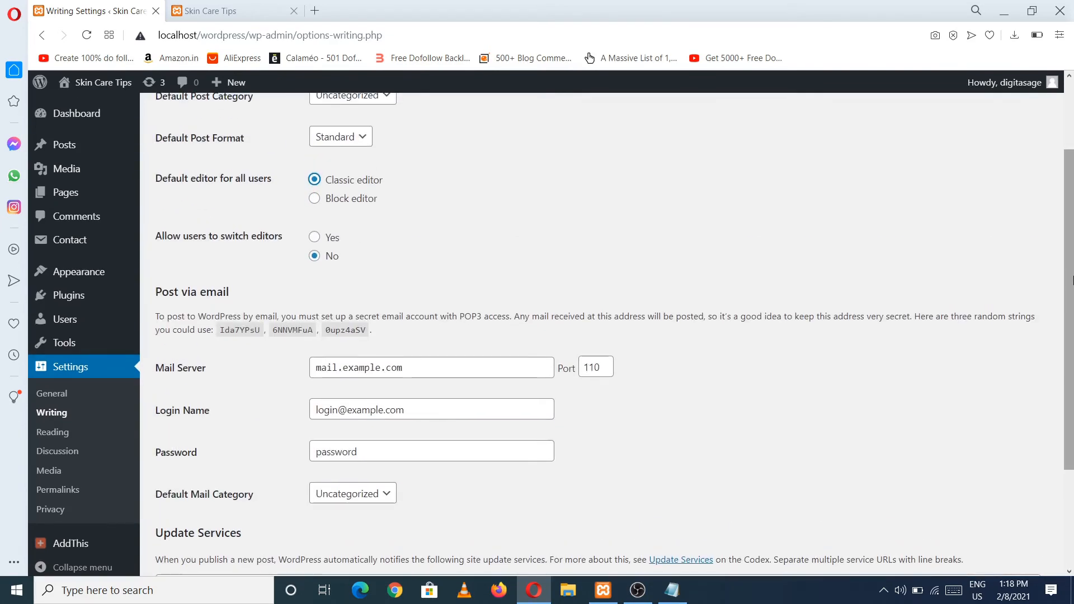
drag(1072, 280, 1073, 381)
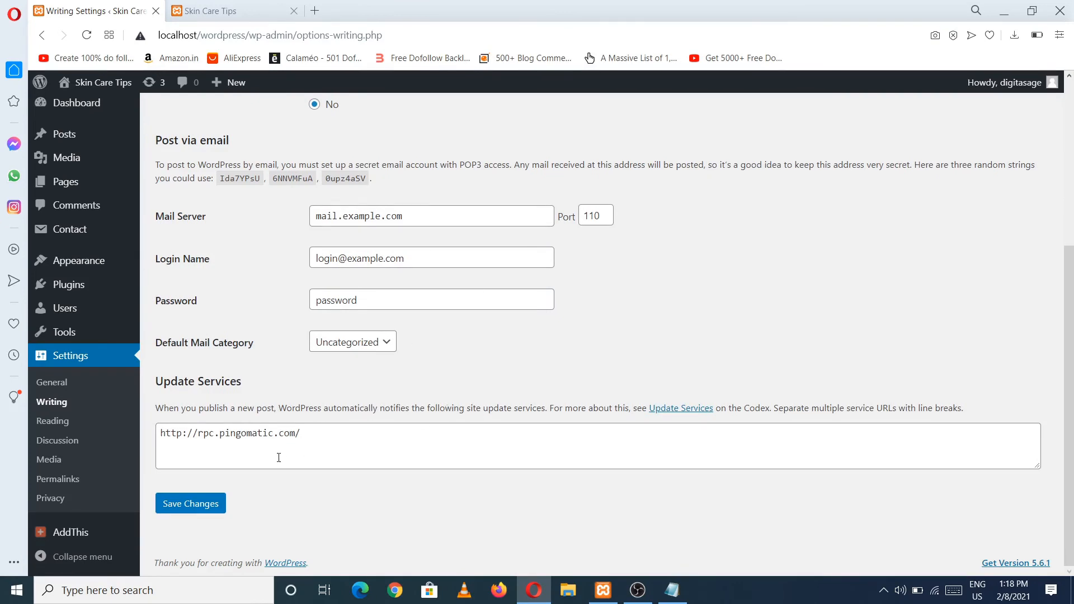
click(204, 503)
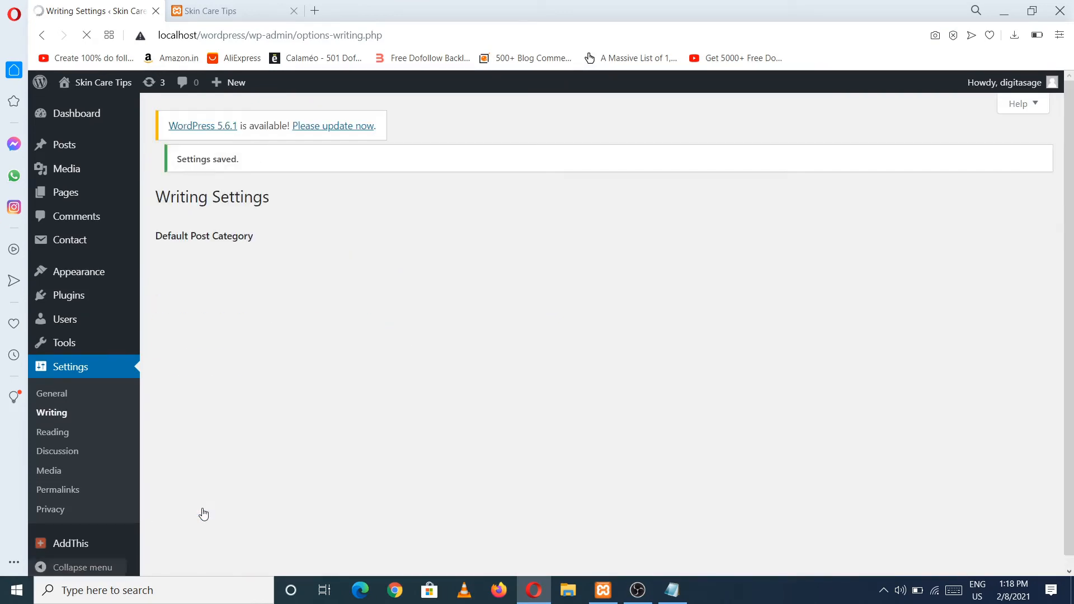
Step: Open the reading settings and compare the blog page post limit with the site's front page
click(52, 432)
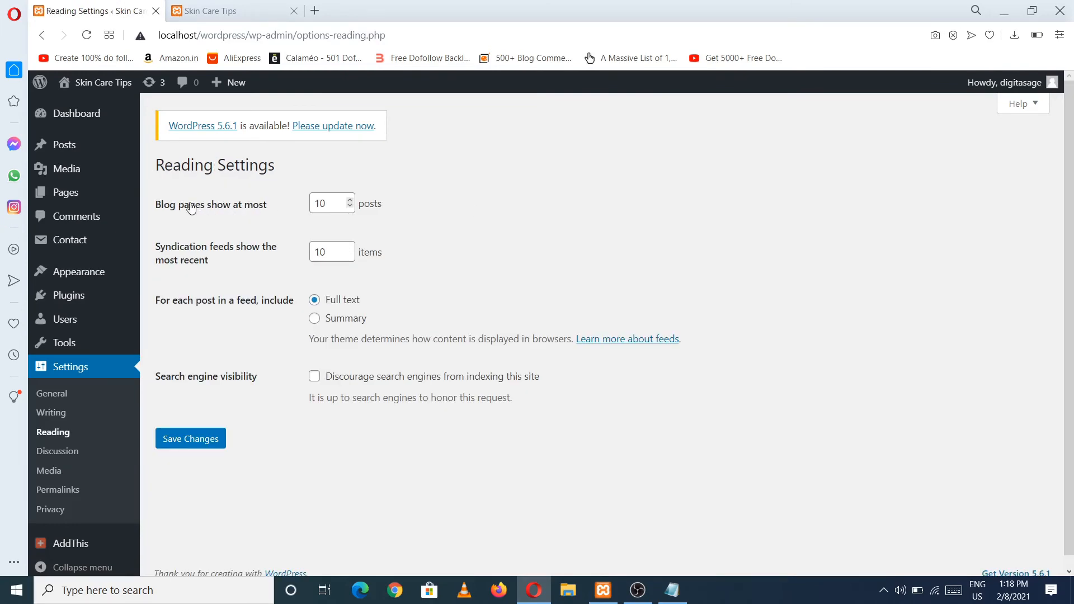
drag(191, 207, 294, 202)
click(468, 206)
click(262, 6)
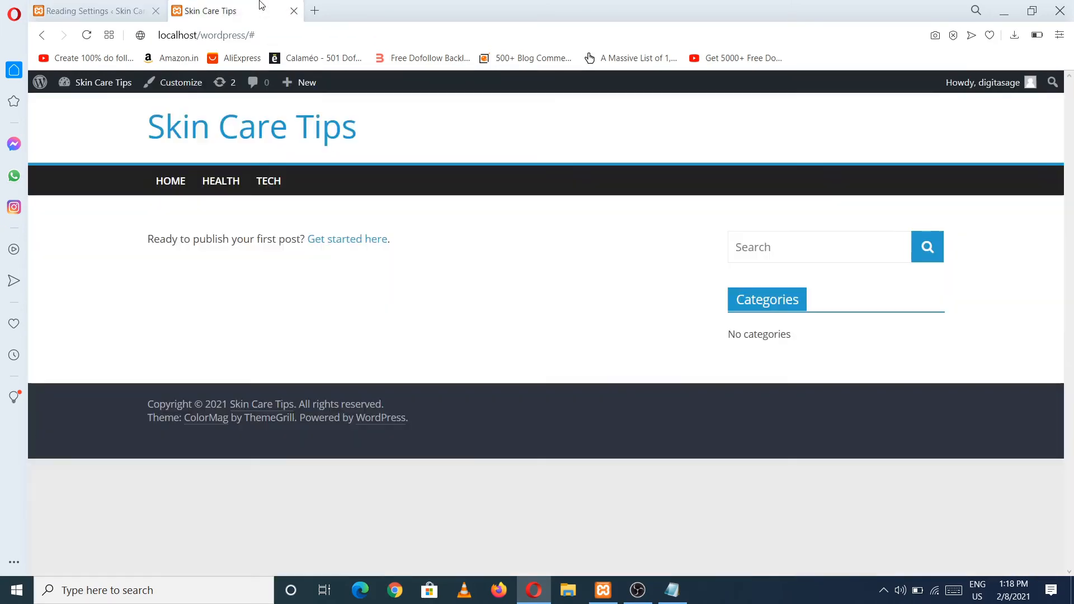
click(118, 6)
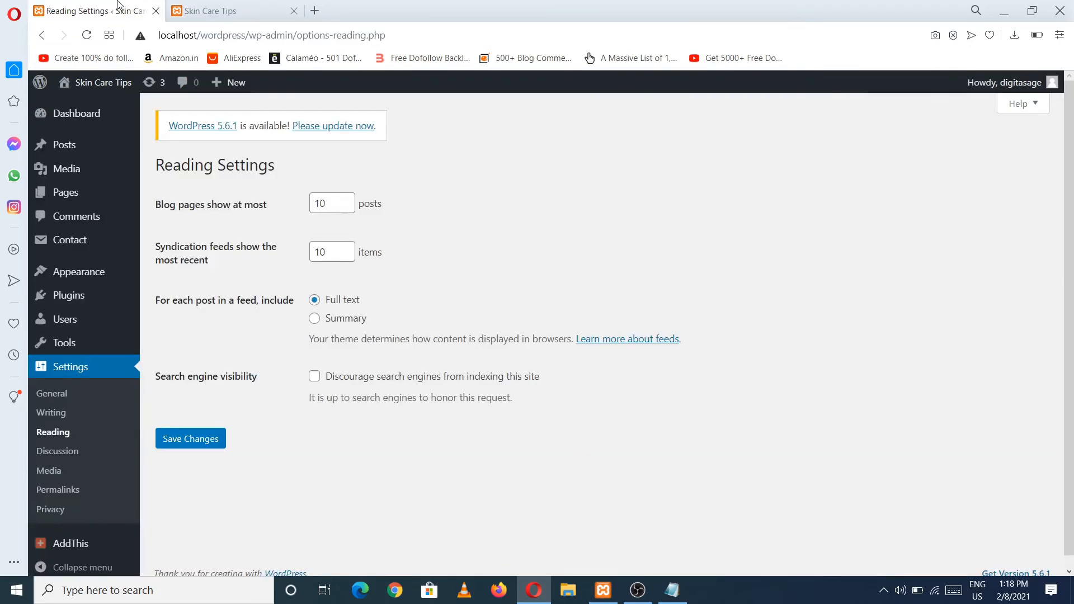
Step: Limit blog pages to 6 posts and syndication feeds to 6 items, and save the reading settings
click(327, 201)
drag(327, 202, 291, 201)
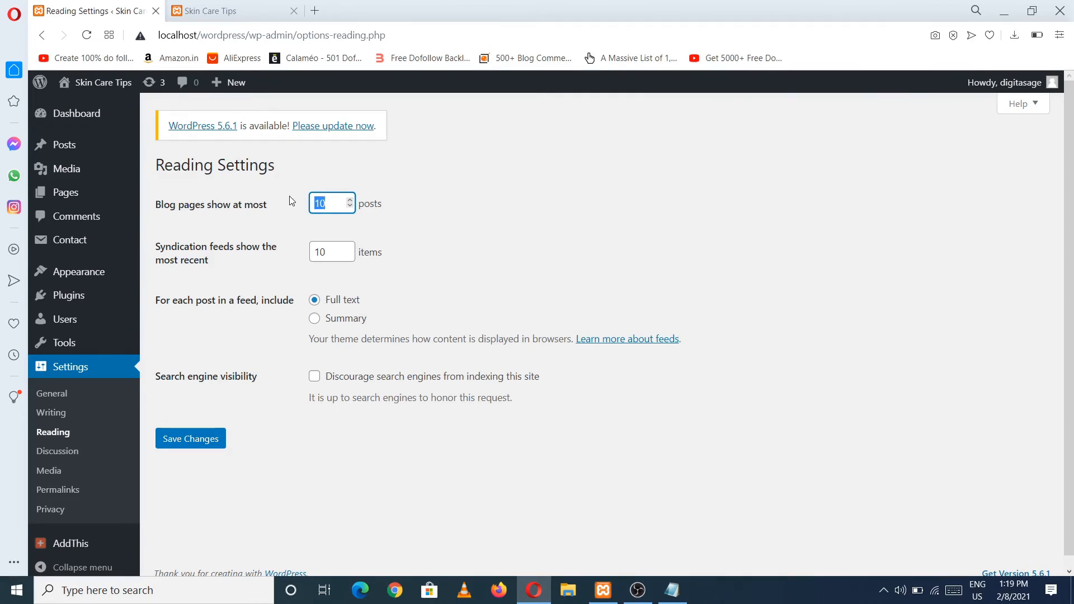
key(BackSpace)
text(6)
double_click(332, 252)
key(BackSpace)
text(6)
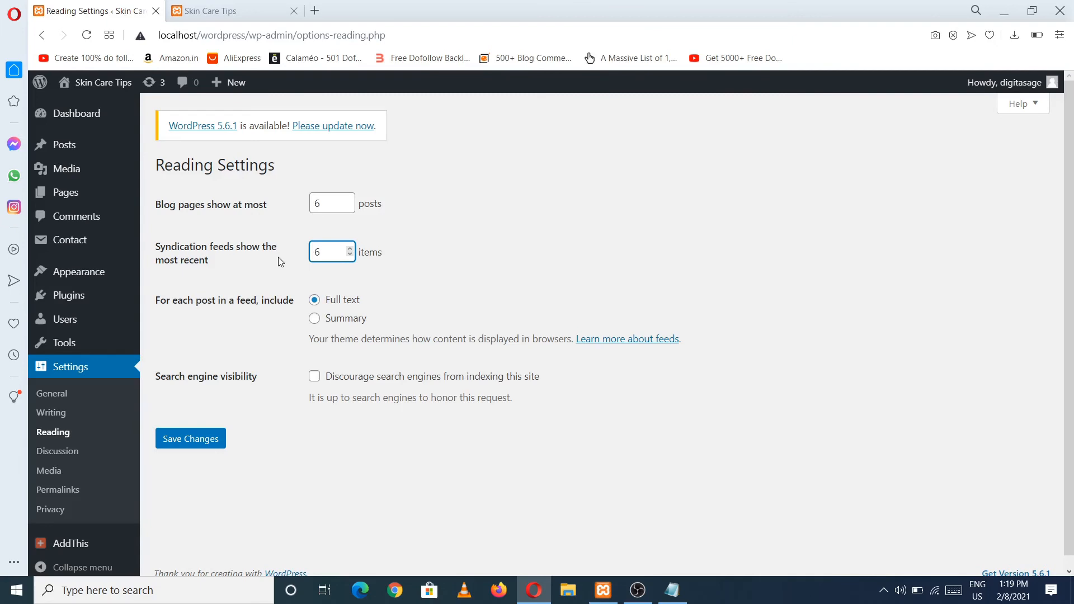
scroll(669, 266, down, 1)
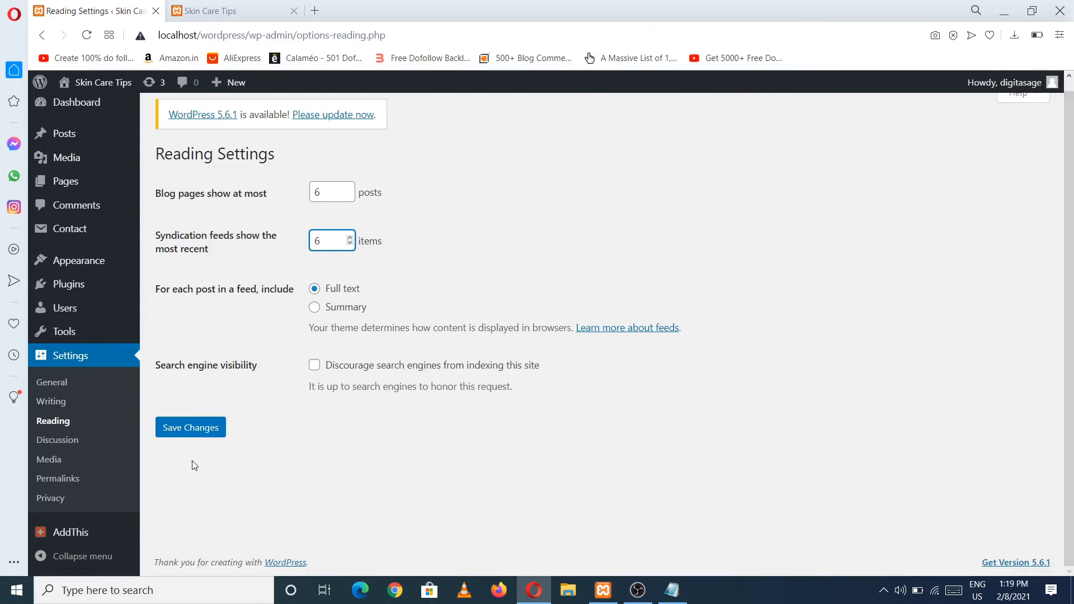
click(185, 429)
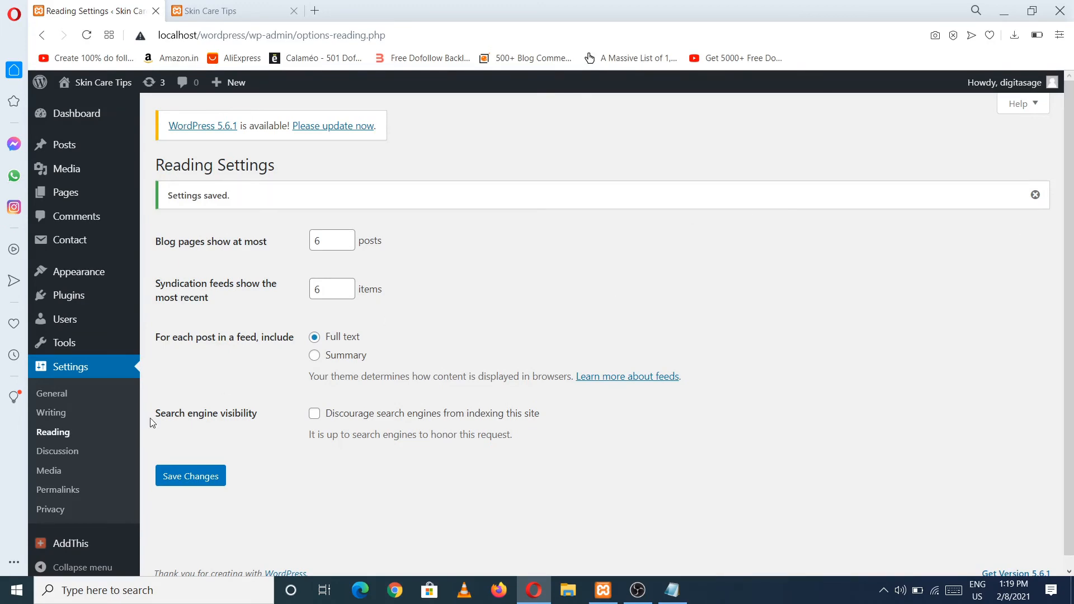
Step: In the discussion settings, set the age for automatically closing comments to 100 days and leave automatic closing unchecked
click(62, 451)
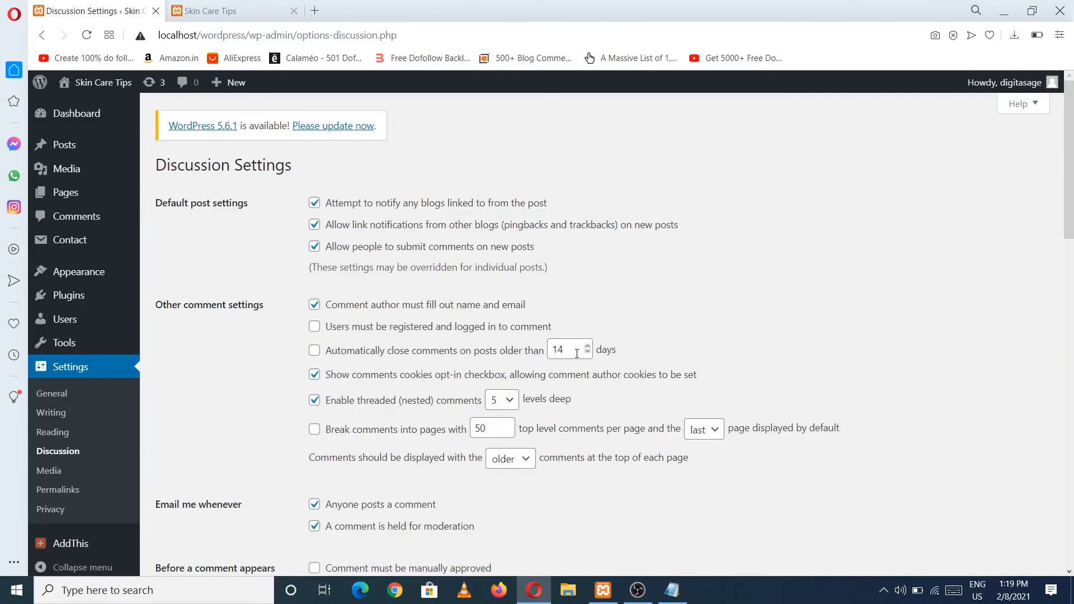
scroll(1072, 201, down, 2)
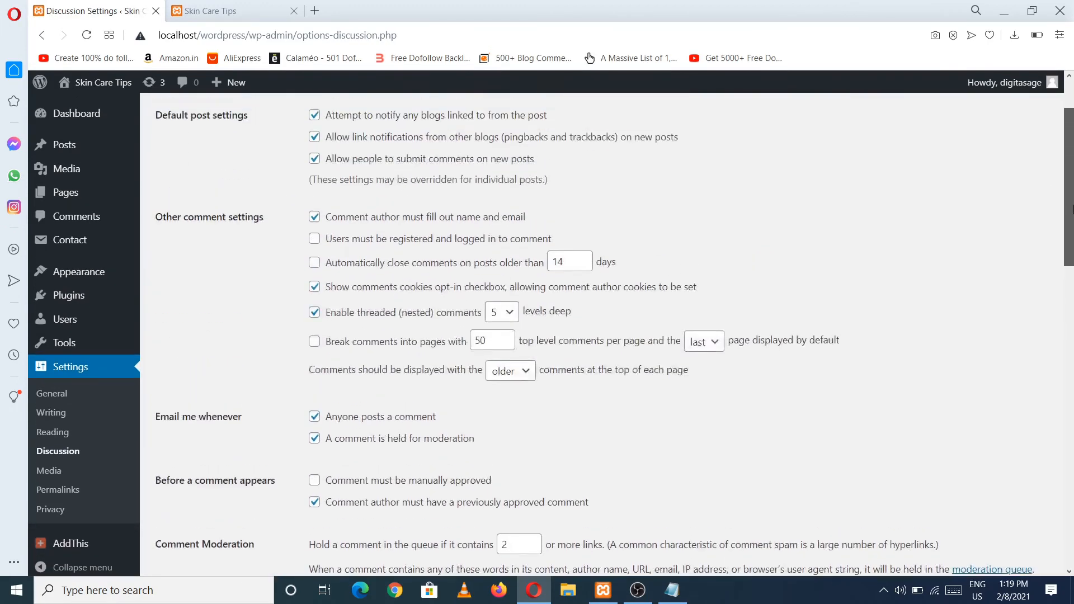
scroll(1072, 209, up, 2)
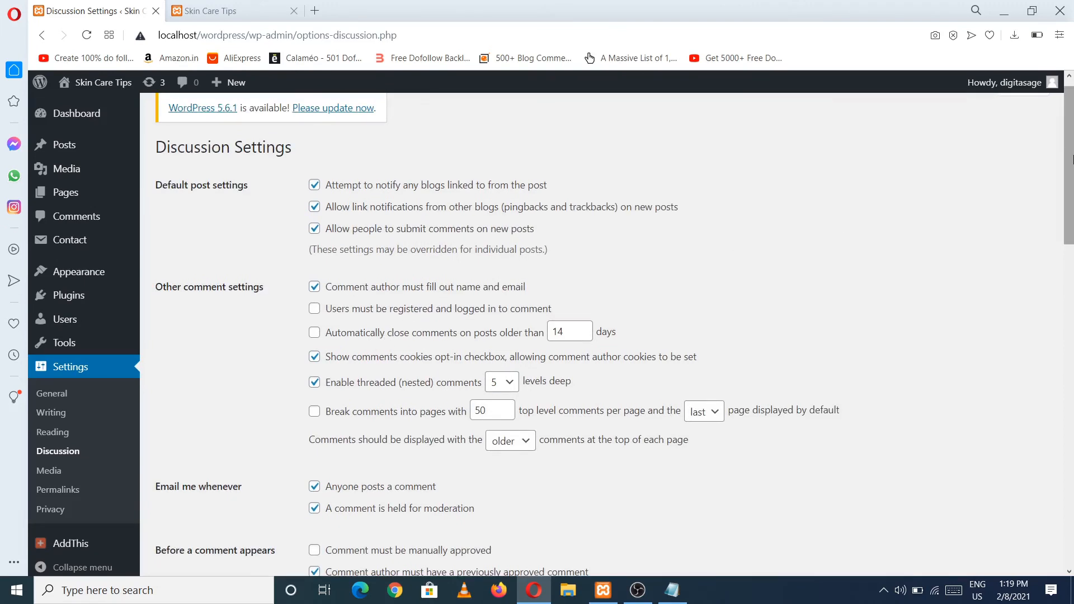
scroll(797, 246, down, 2)
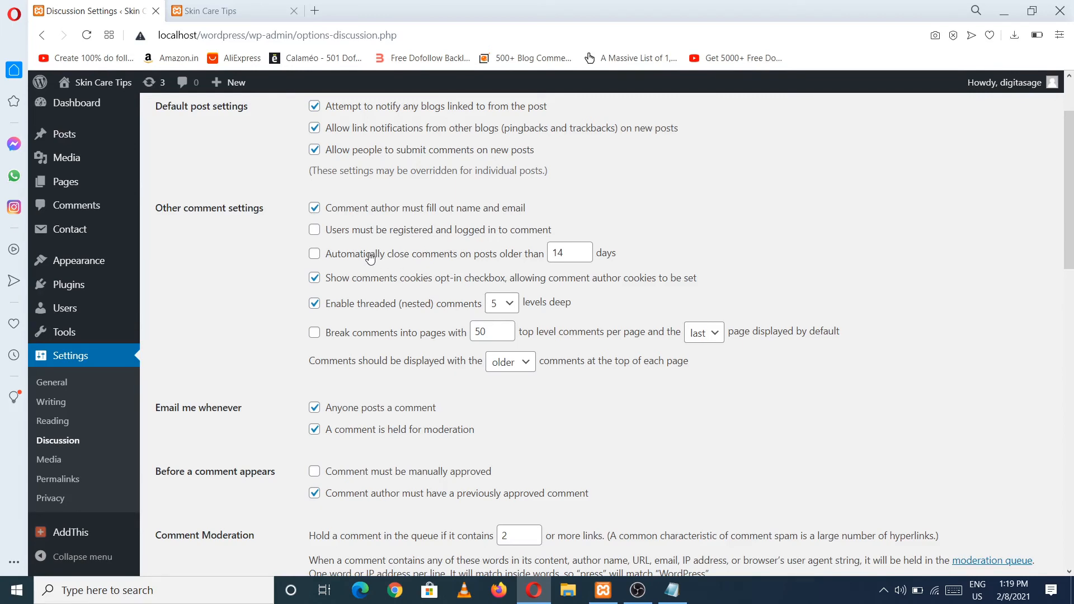
click(346, 257)
drag(577, 255, 549, 255)
text(100)
click(640, 270)
click(440, 262)
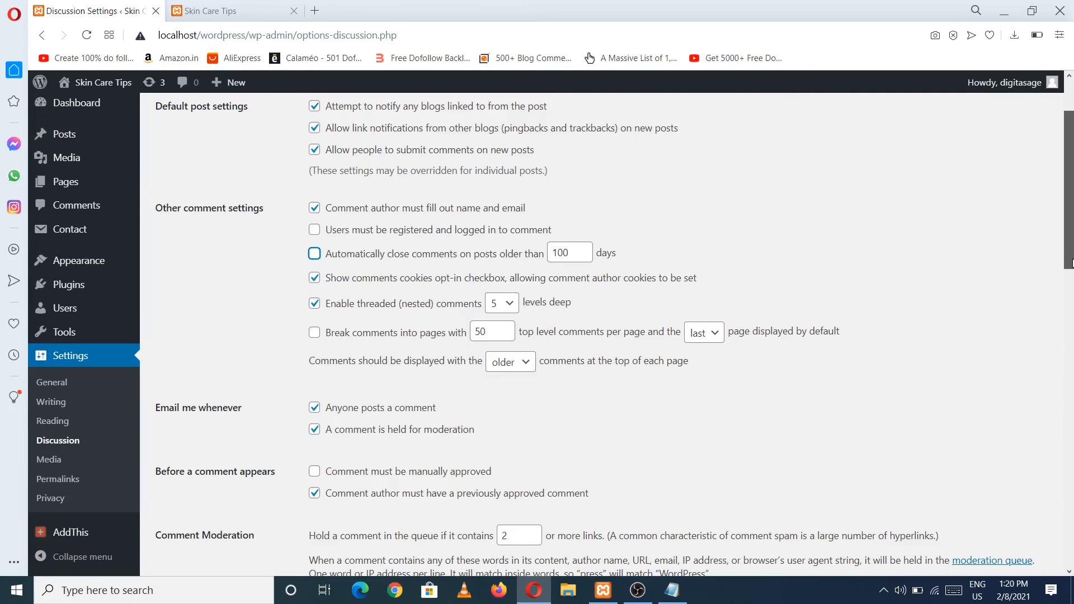
Step: Require comment authors to fill out their name and email, and save the discussion settings
drag(1072, 263, 1072, 283)
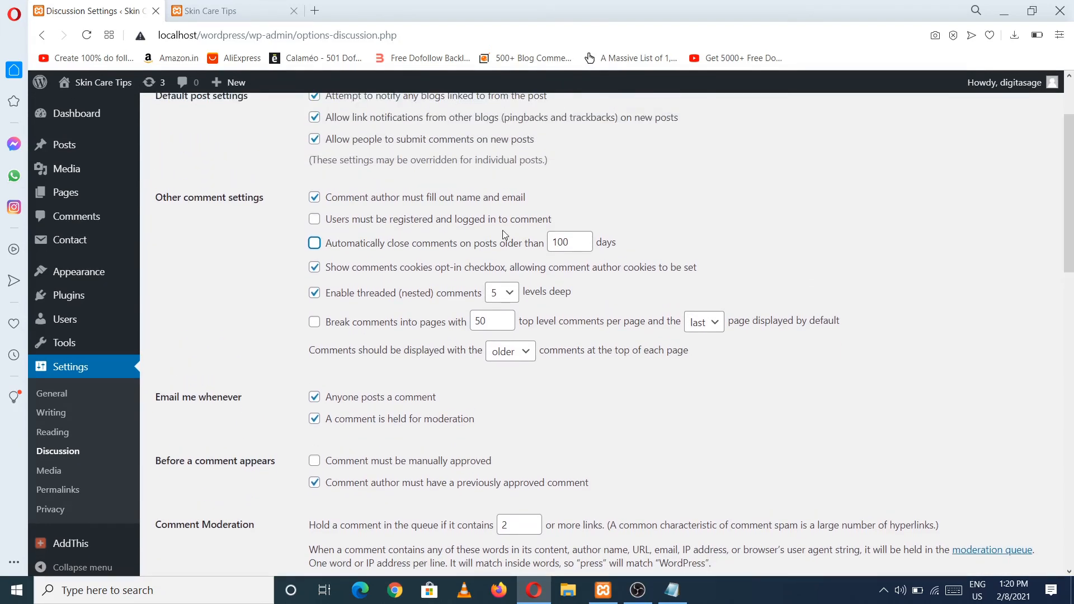
click(395, 202)
click(395, 204)
click(387, 205)
mouse_move(1070, 224)
mouse_down()
mouse_move(1072, 502)
mouse_move(1071, 208)
mouse_up()
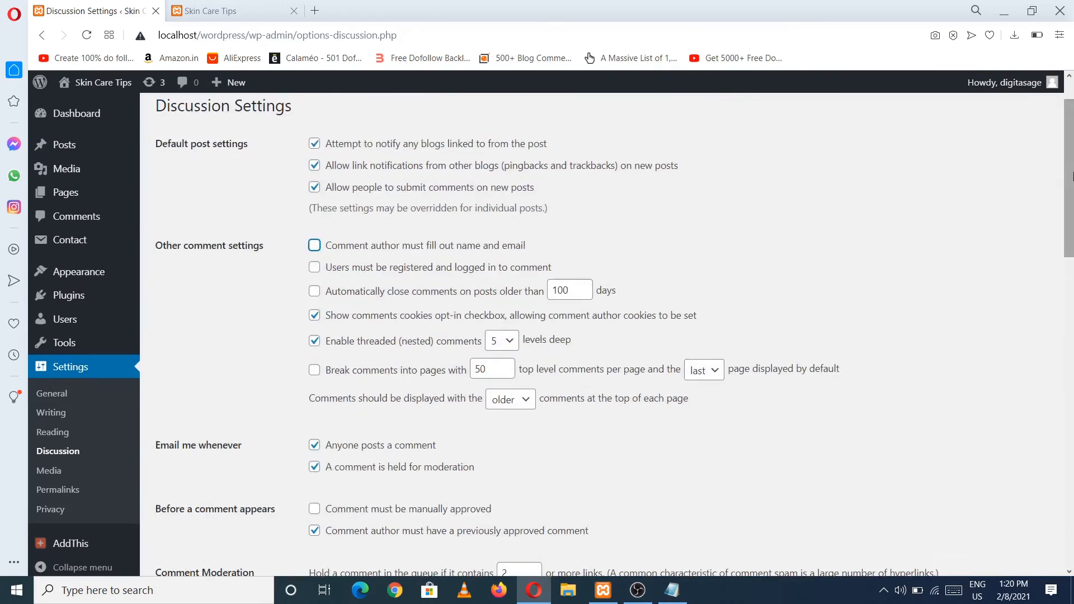
click(382, 246)
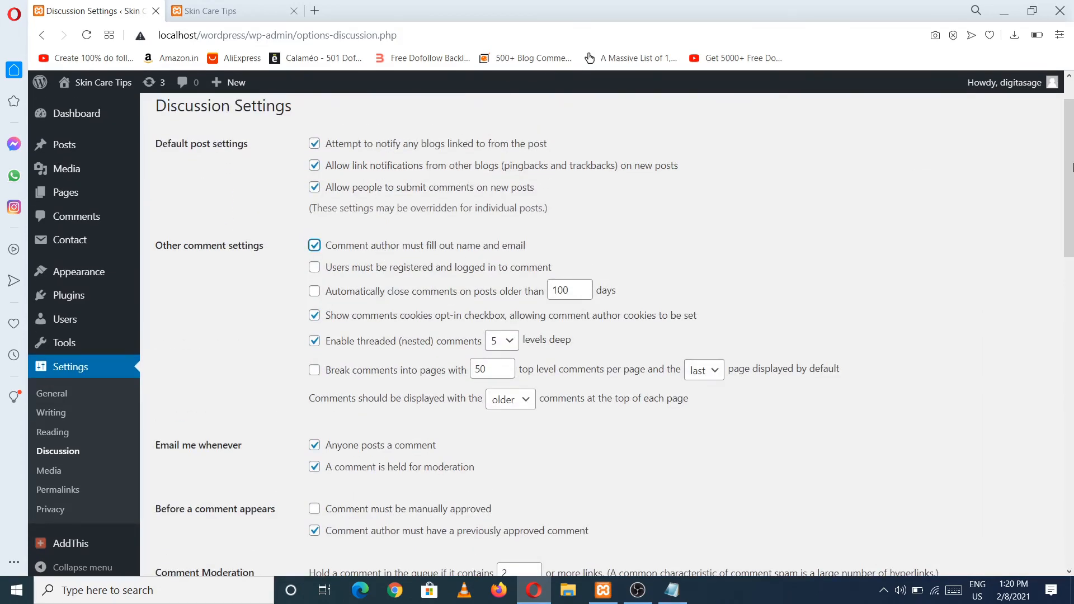
drag(1070, 189, 1070, 483)
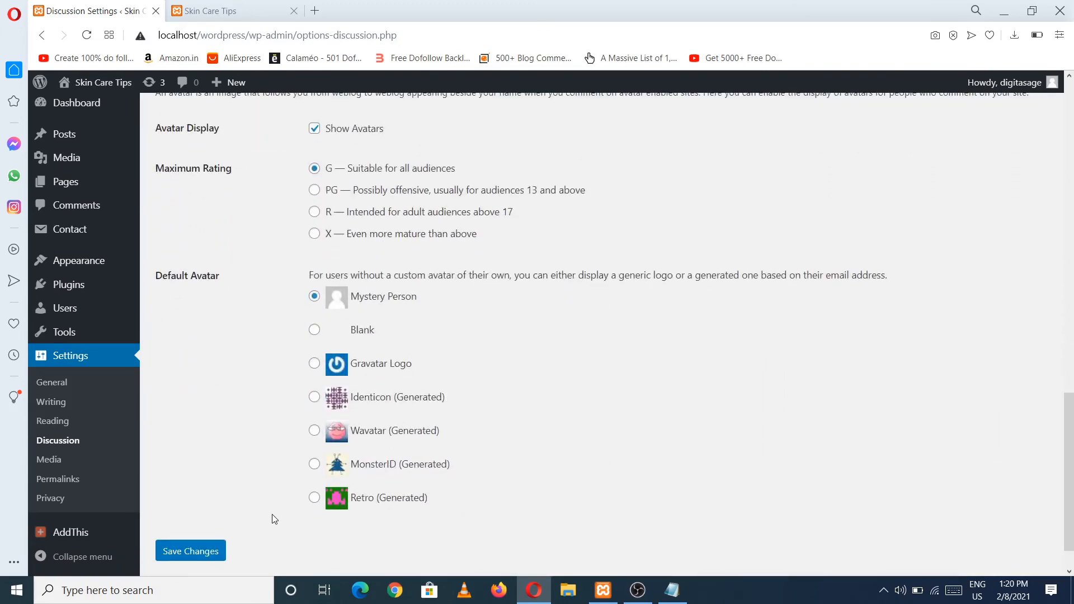
click(195, 550)
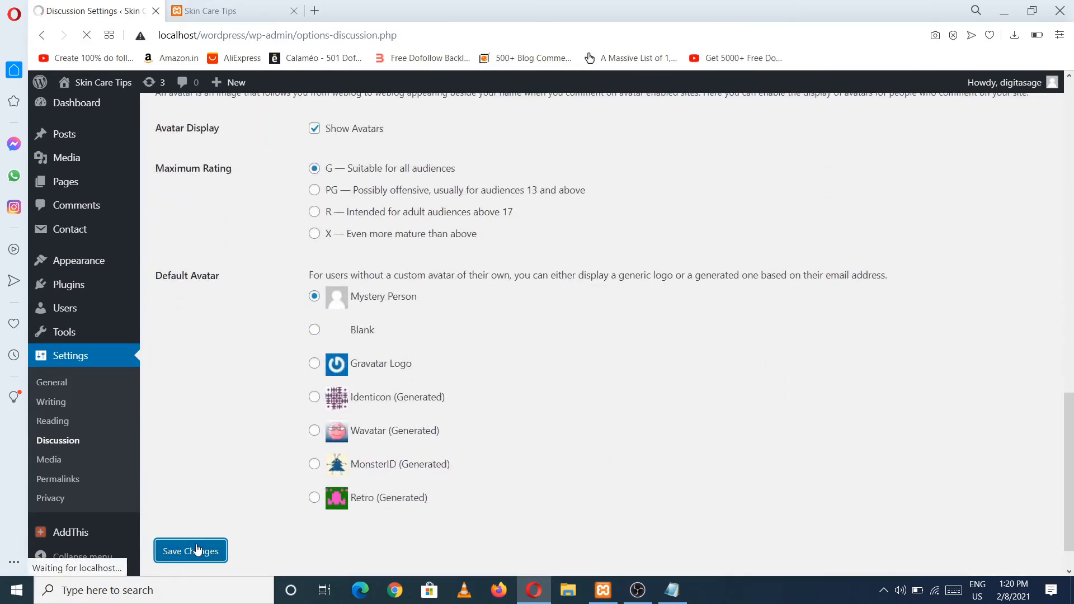
Step: Open the media settings and examine the thumbnail, medium and large image sizes
click(45, 472)
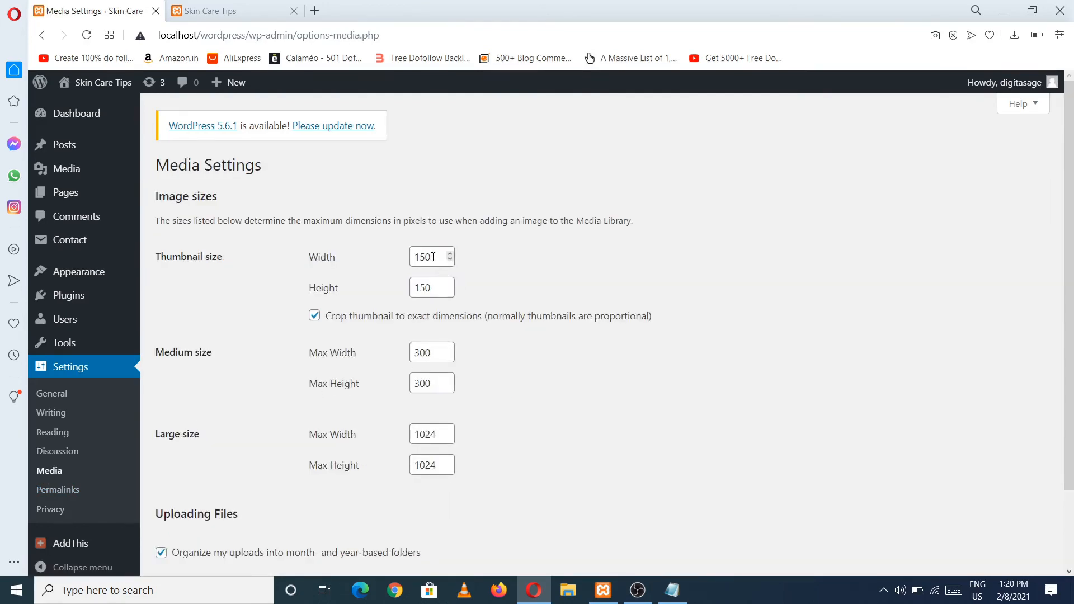
double_click(433, 257)
drag(159, 259, 259, 257)
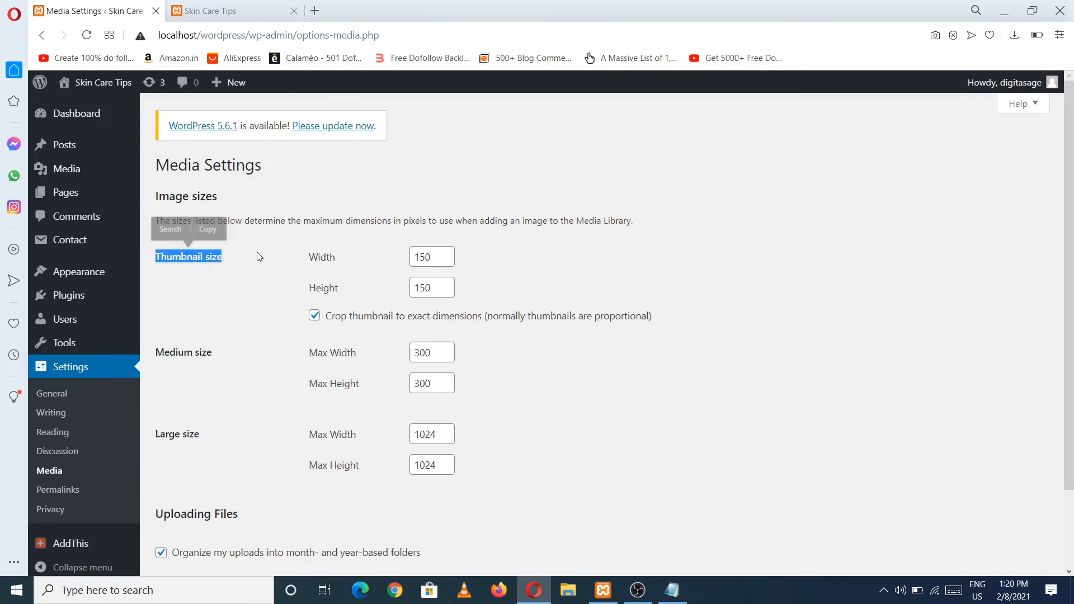
click(424, 258)
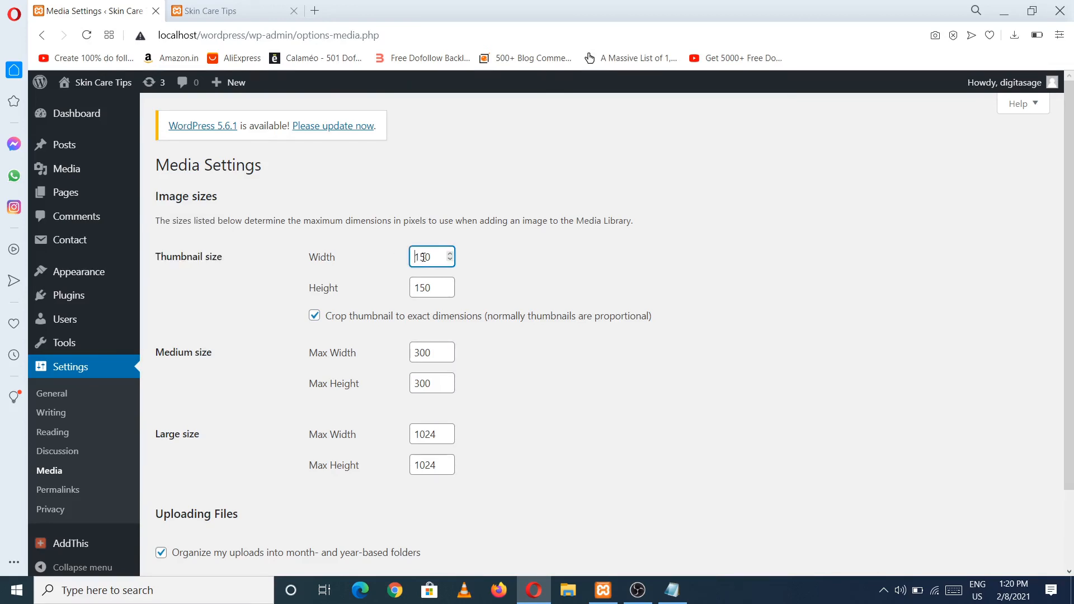
double_click(424, 257)
drag(163, 353, 257, 353)
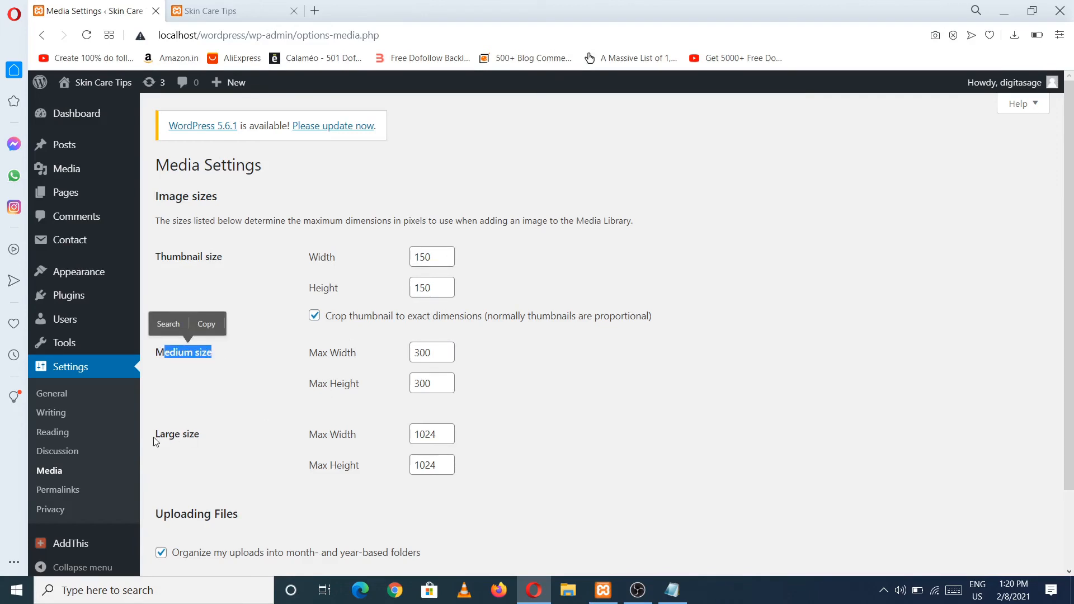
drag(256, 242, 562, 419)
click(562, 417)
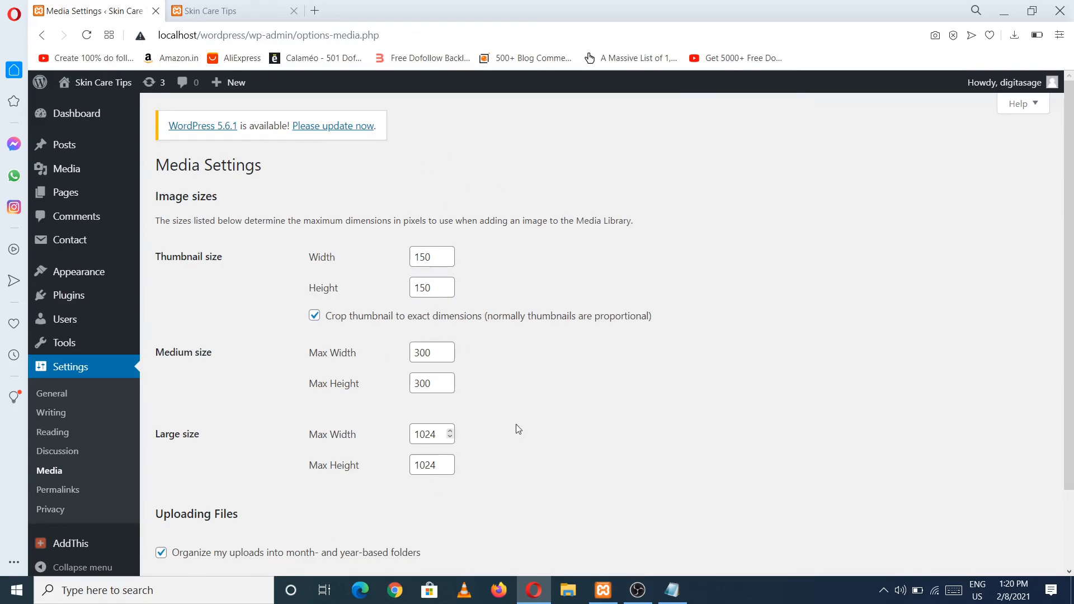
click(430, 254)
drag(430, 254, 415, 256)
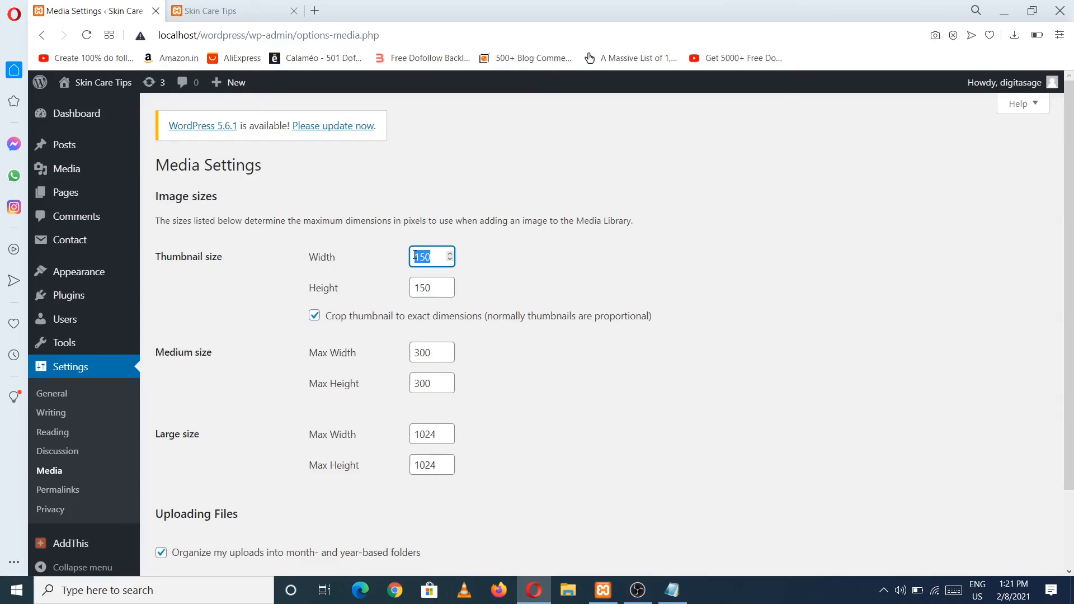
click(526, 281)
Step: Set the thumbnail width and height to 0
click(439, 256)
drag(439, 256, 382, 255)
text(0)
key(Tab)
text(0)
key(Tab)
key(Tab)
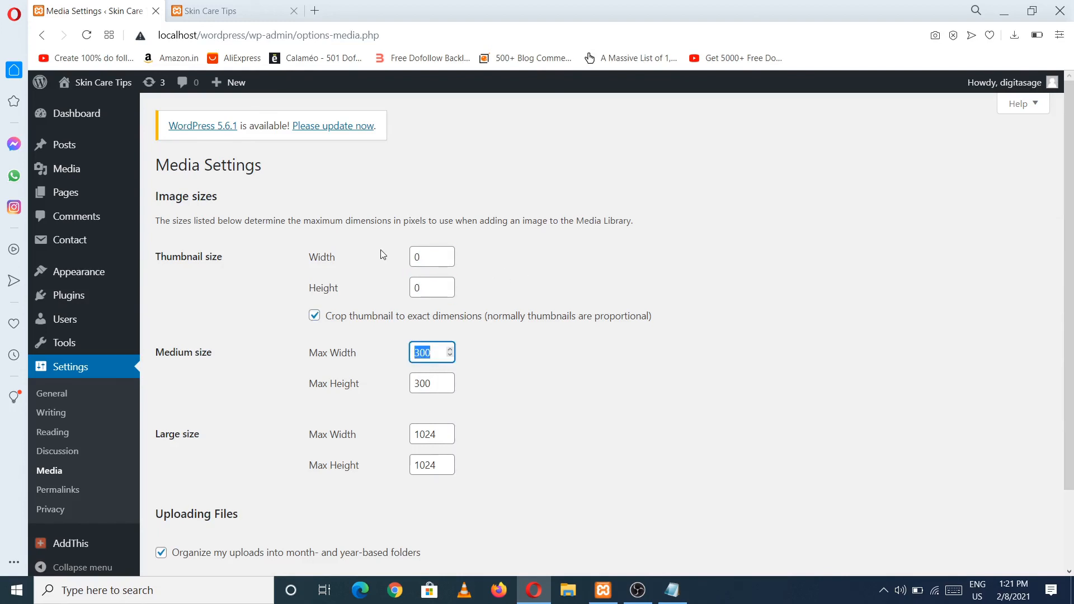
Step: Set the maximum width and height of medium and large images to 0 and save the media settings
text(0)
key(Tab)
text(0)
key(Tab)
text(0)
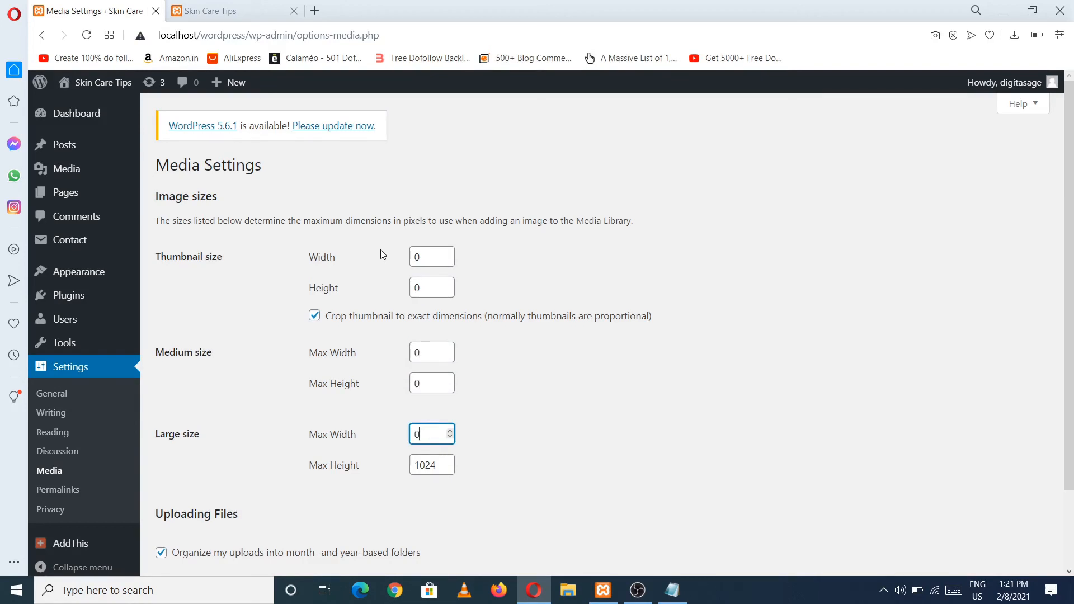
key(Tab)
text(0)
scroll(861, 369, down, 2)
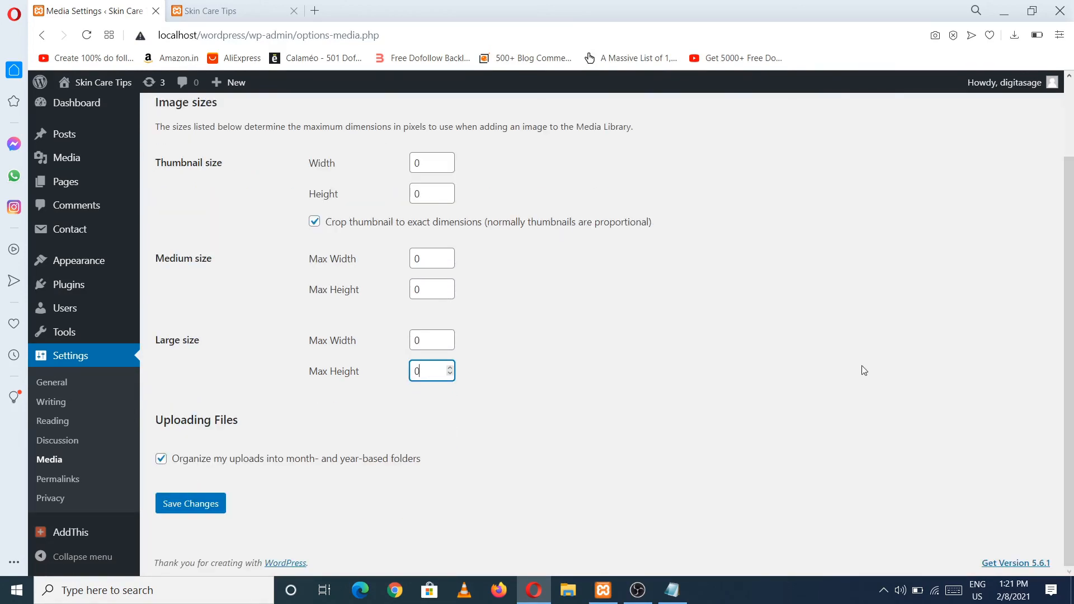
click(209, 502)
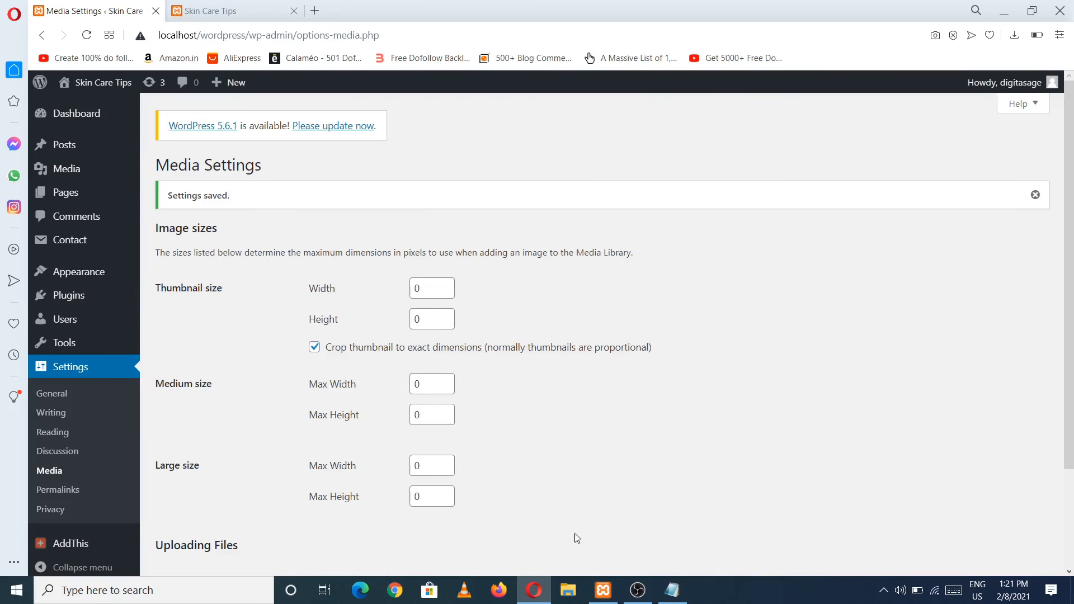
Step: Open the permalink settings, examine the available URL structures, and check the site's front end
scroll(1069, 336, down, 3)
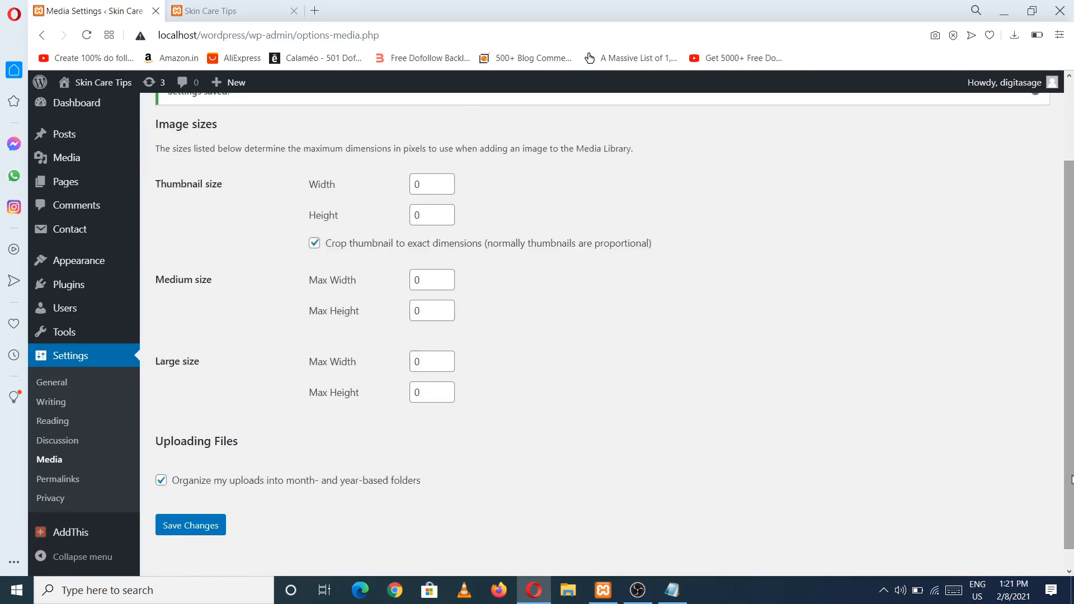
click(78, 479)
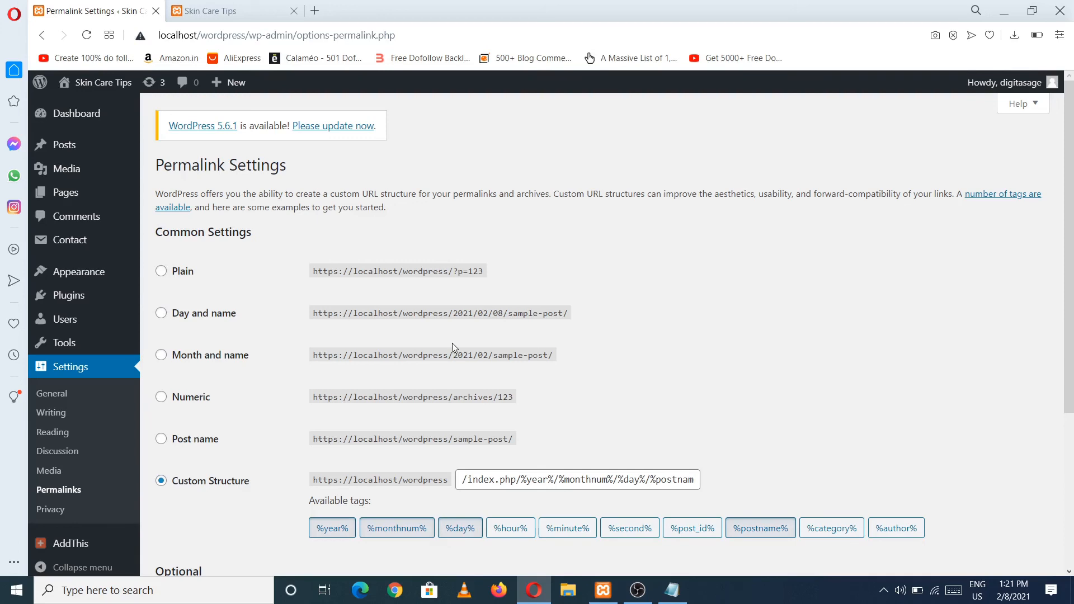
drag(1073, 311, 1073, 383)
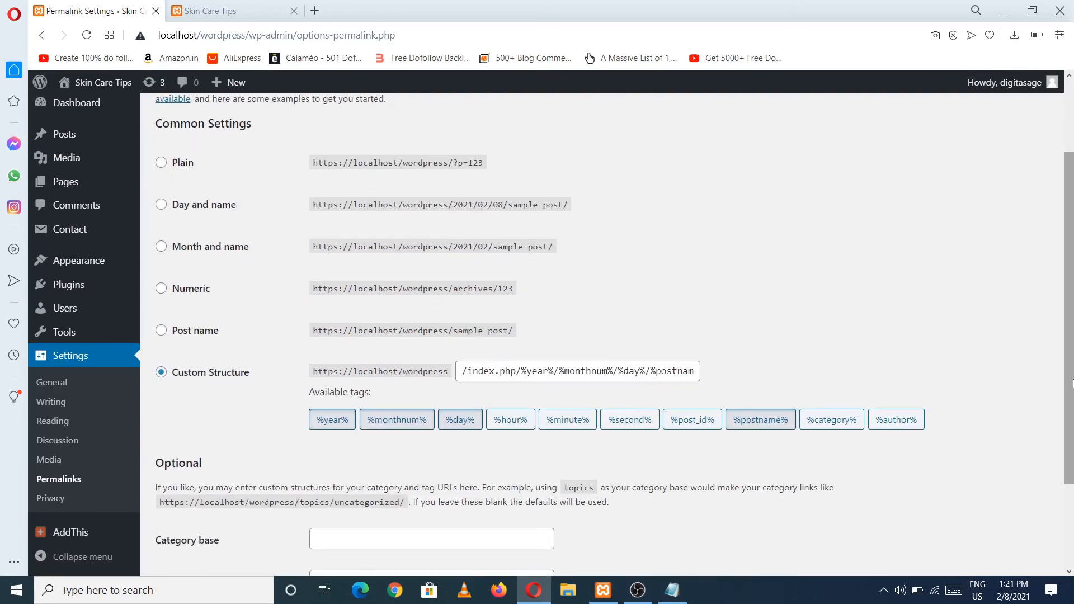
click(211, 10)
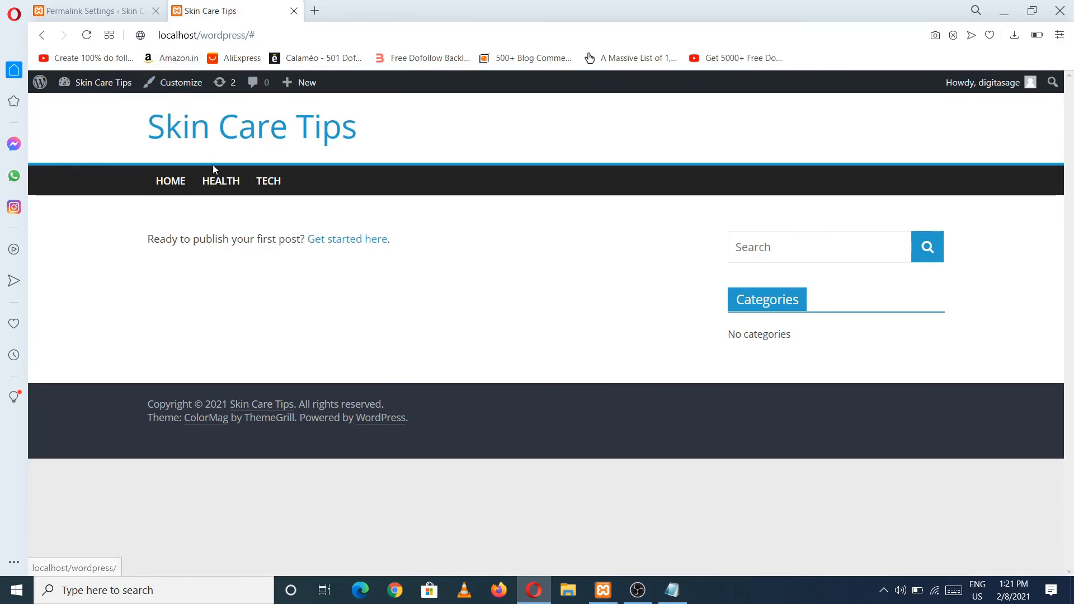
click(71, 6)
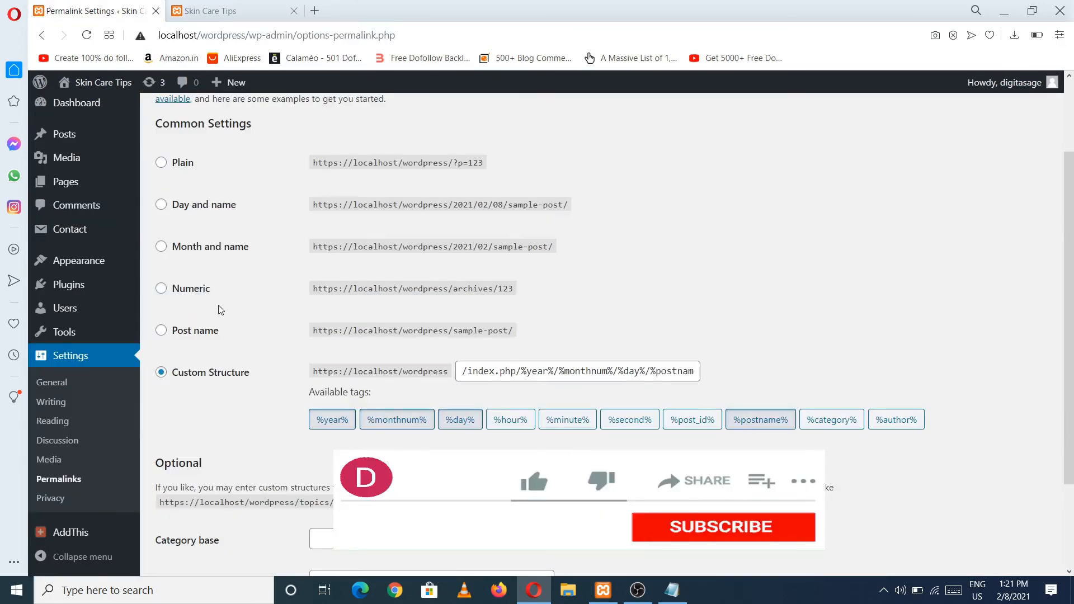
Step: Set the permalink structure to Post name and save the permalink settings
scroll(1072, 364, down, 1)
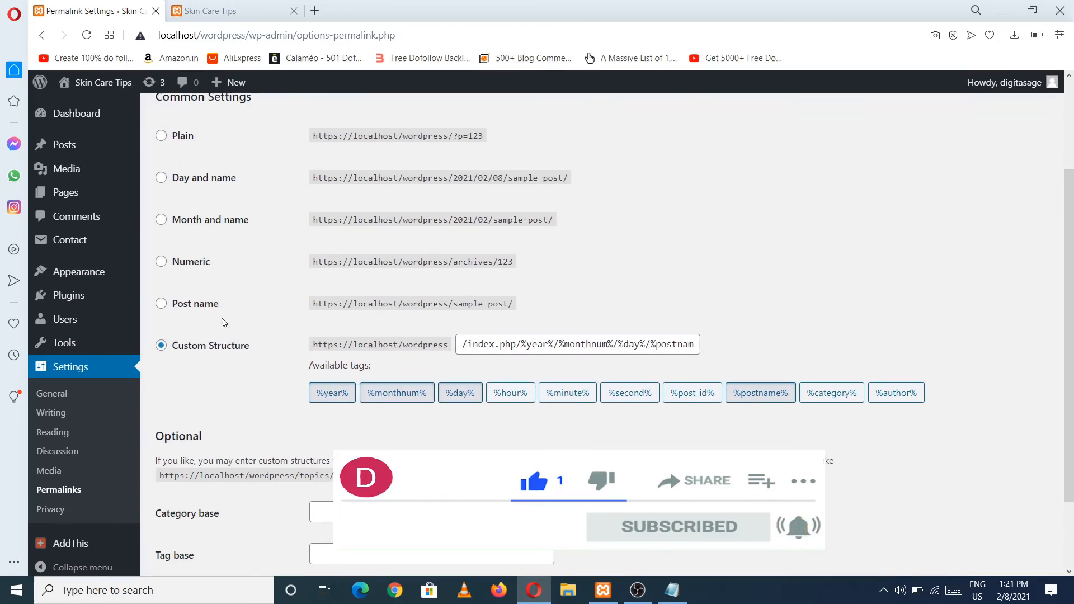
click(196, 311)
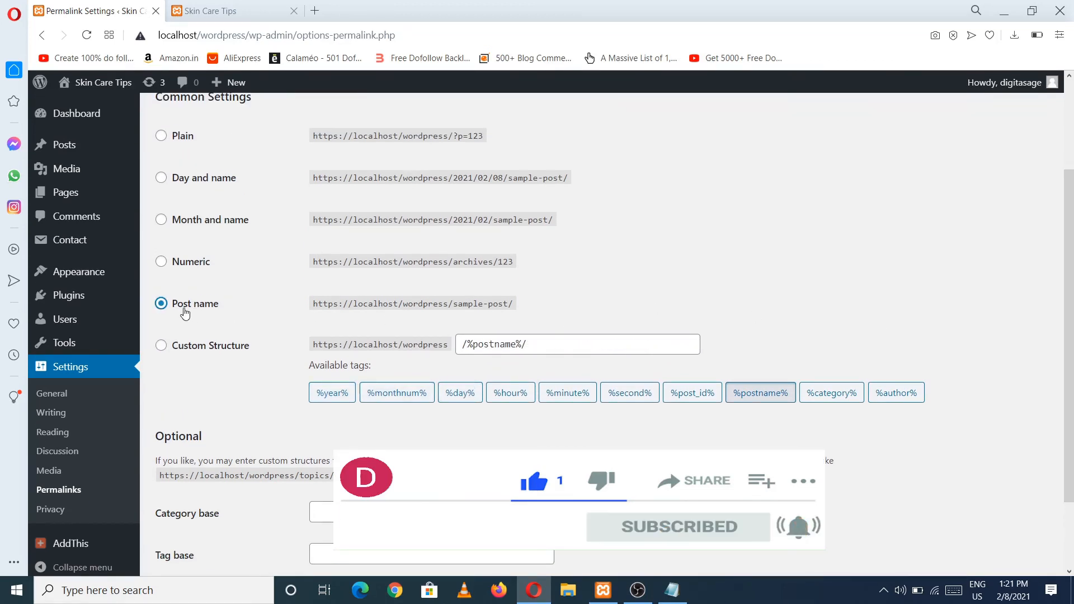
scroll(1072, 272, down, 4)
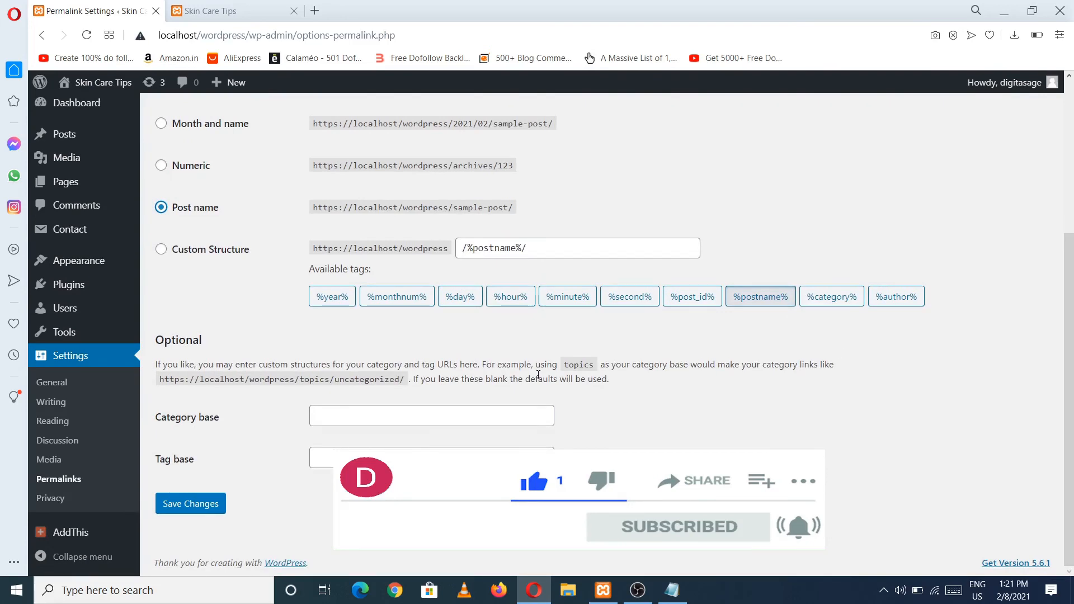
click(194, 507)
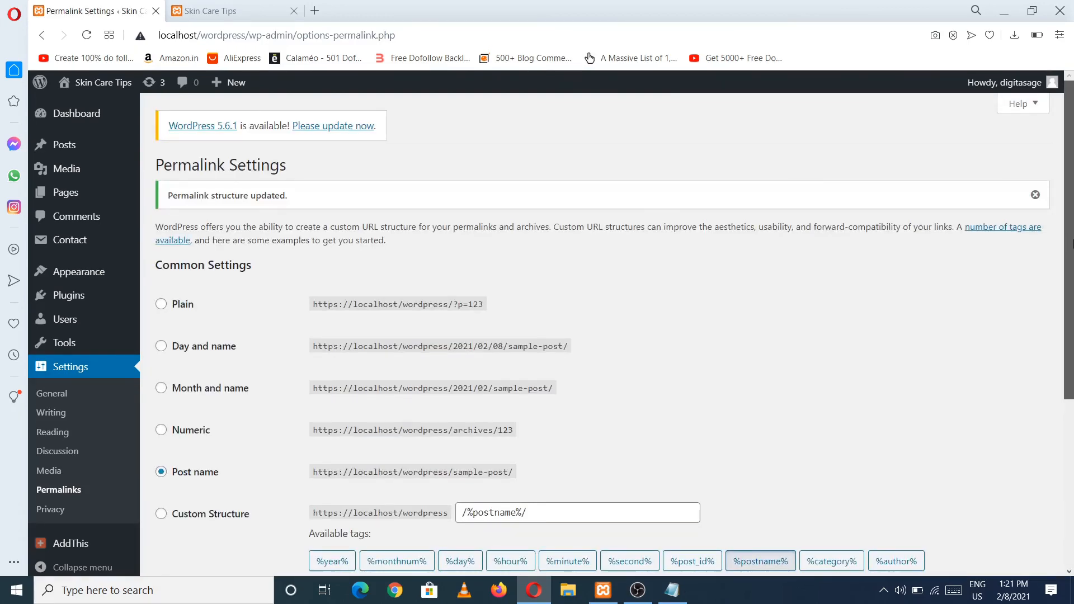
Step: Review the privacy policy page settings and return to the dashboard home
scroll(264, 438, down, 5)
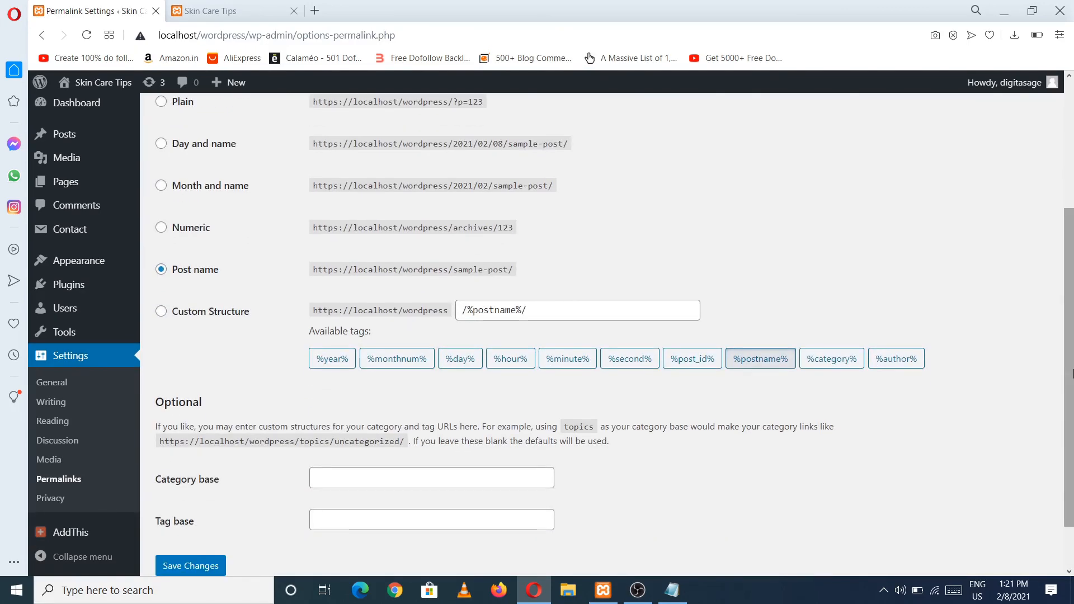
click(41, 498)
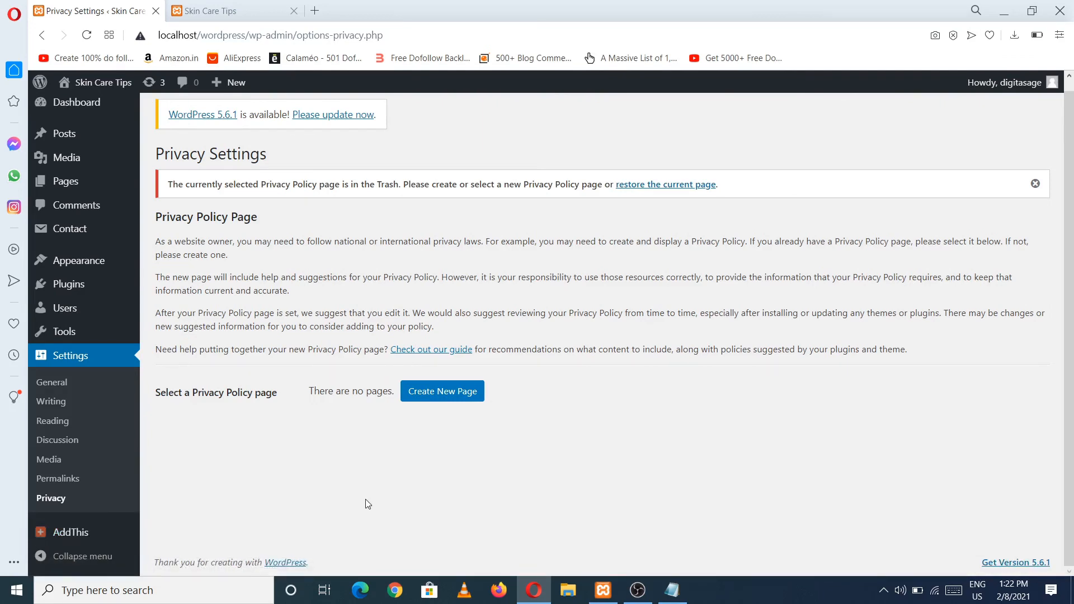
scroll(1072, 255, up, 1)
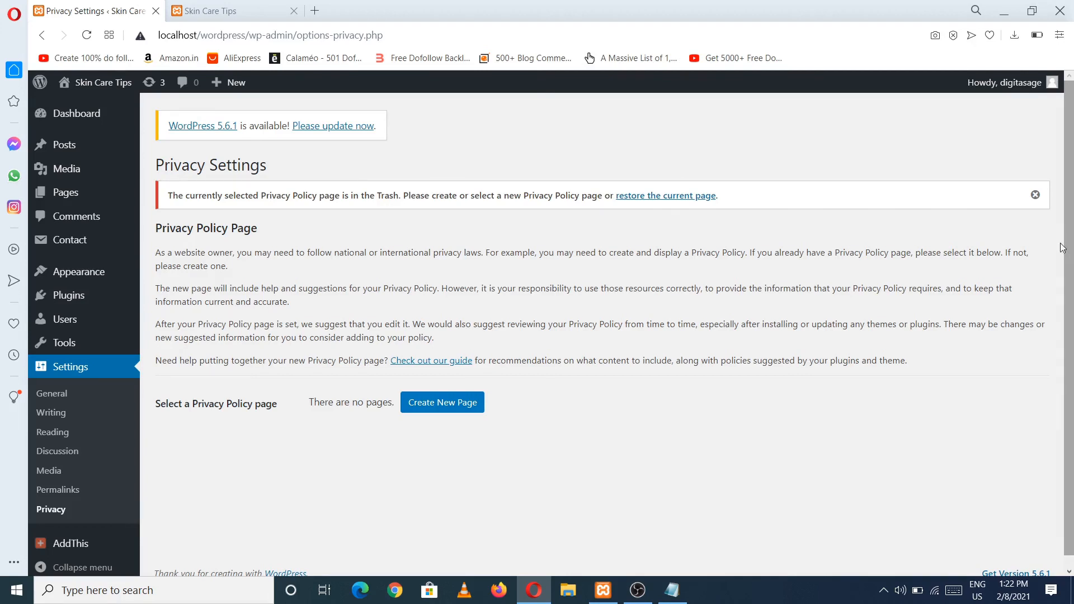
mouse_move(101, 128)
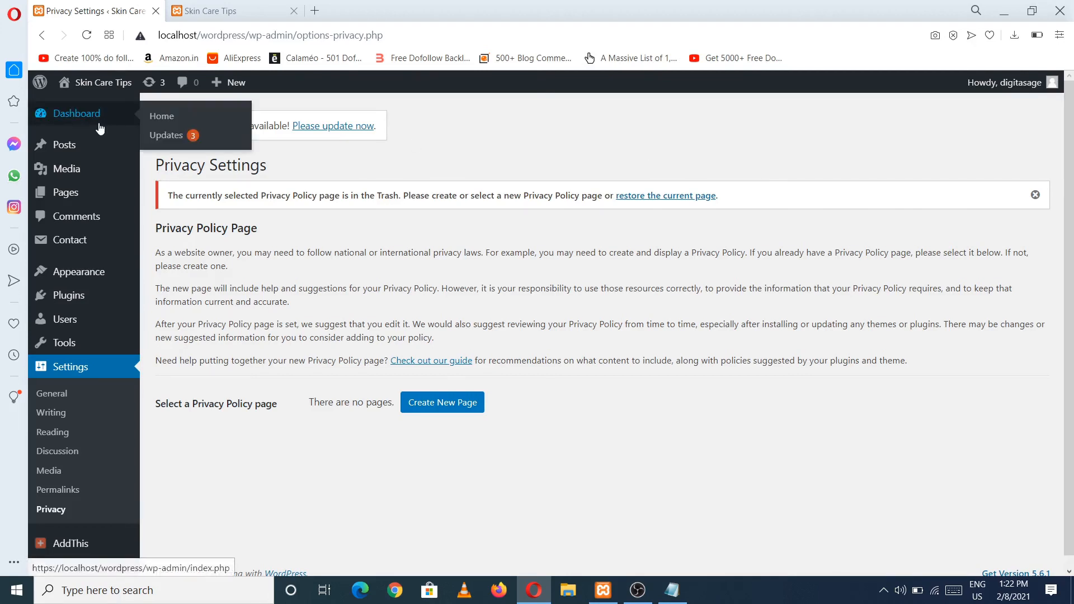
click(162, 117)
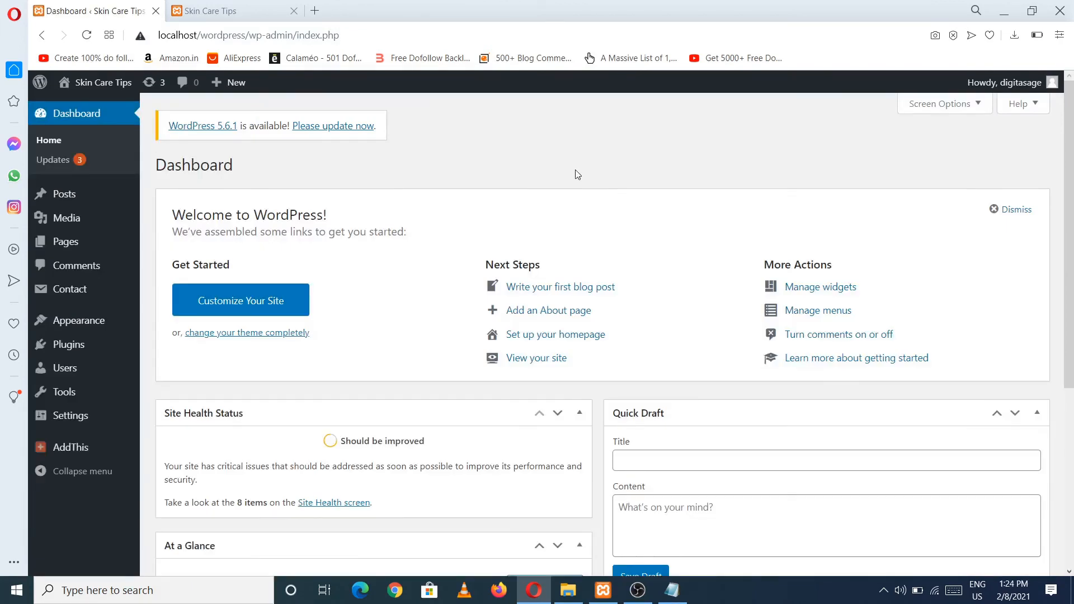